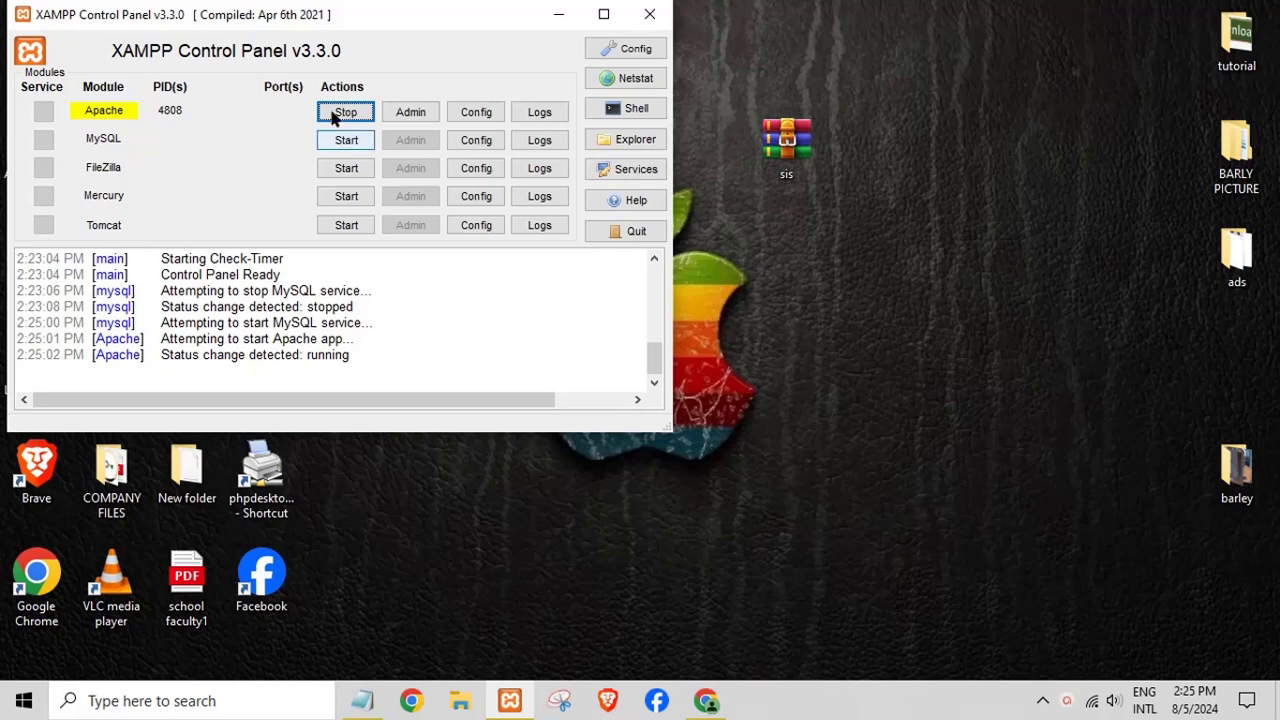
- Start the MySQL service in XAMPP and move the sis archive further right on the desktop
click(346, 139)
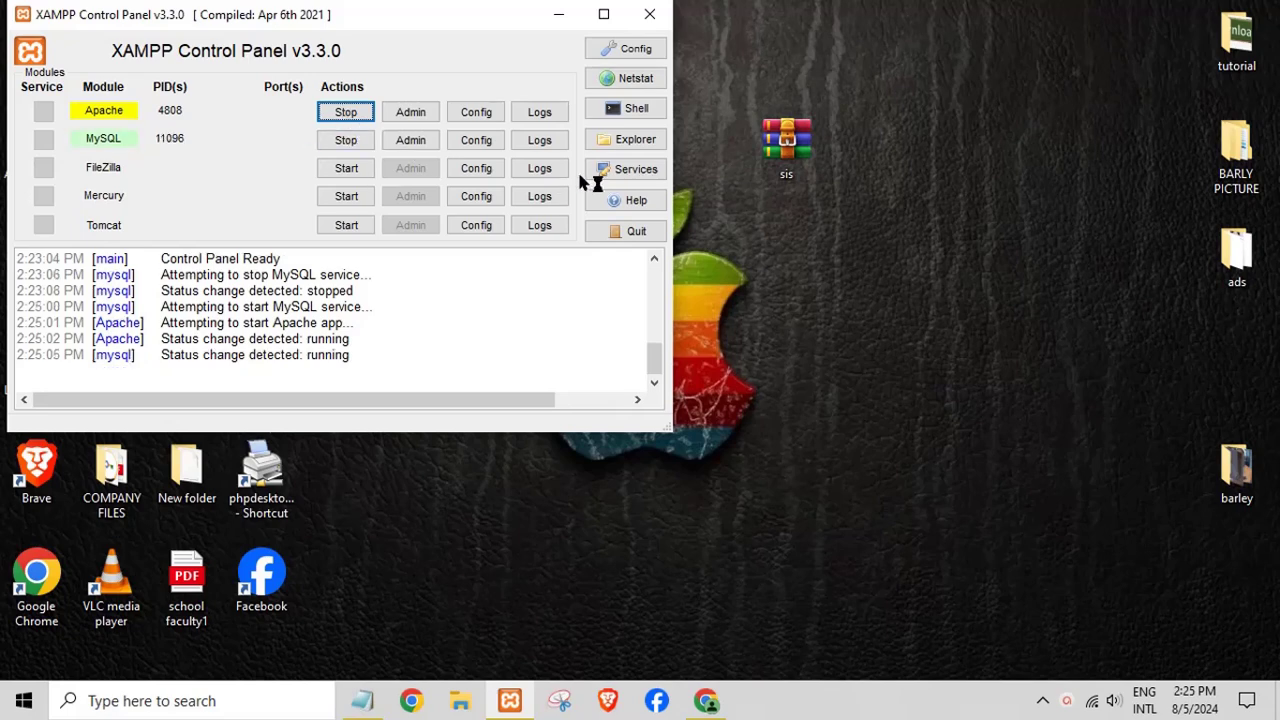
drag(790, 152, 866, 152)
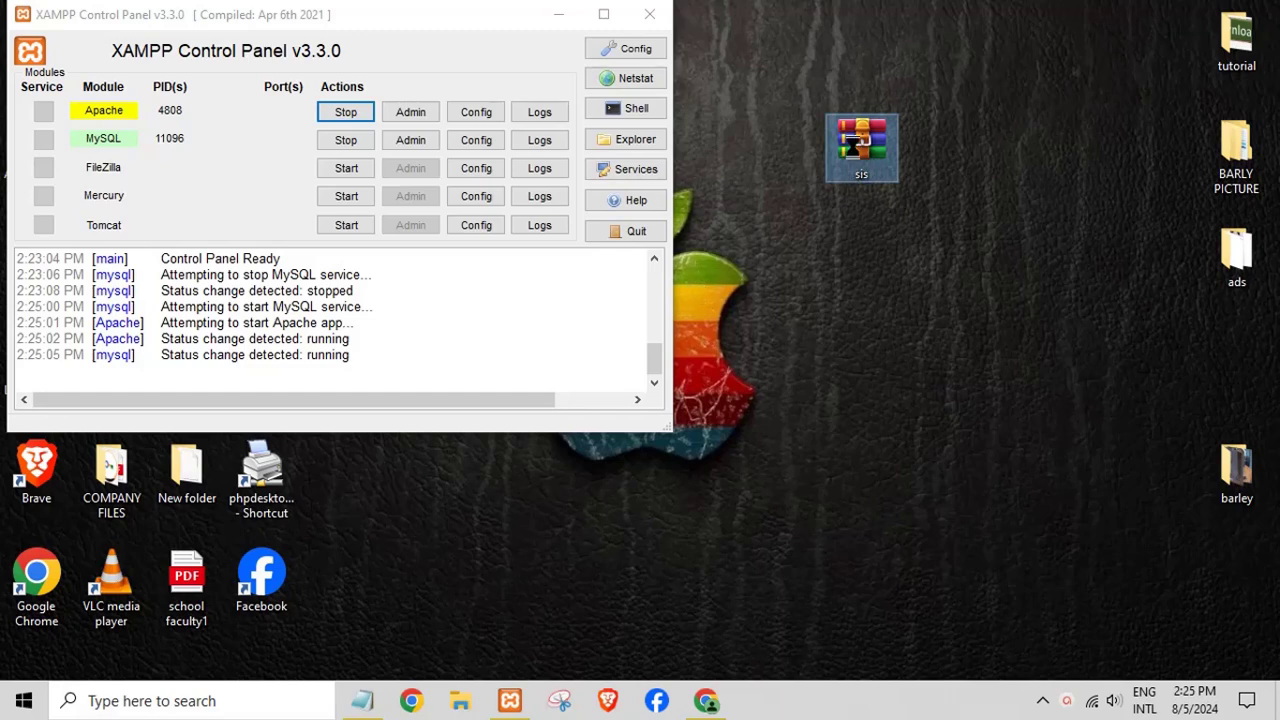
- Extract the sis archive onto the desktop with Extract Here, minimizing XAMPP during extraction
right_click(851, 163)
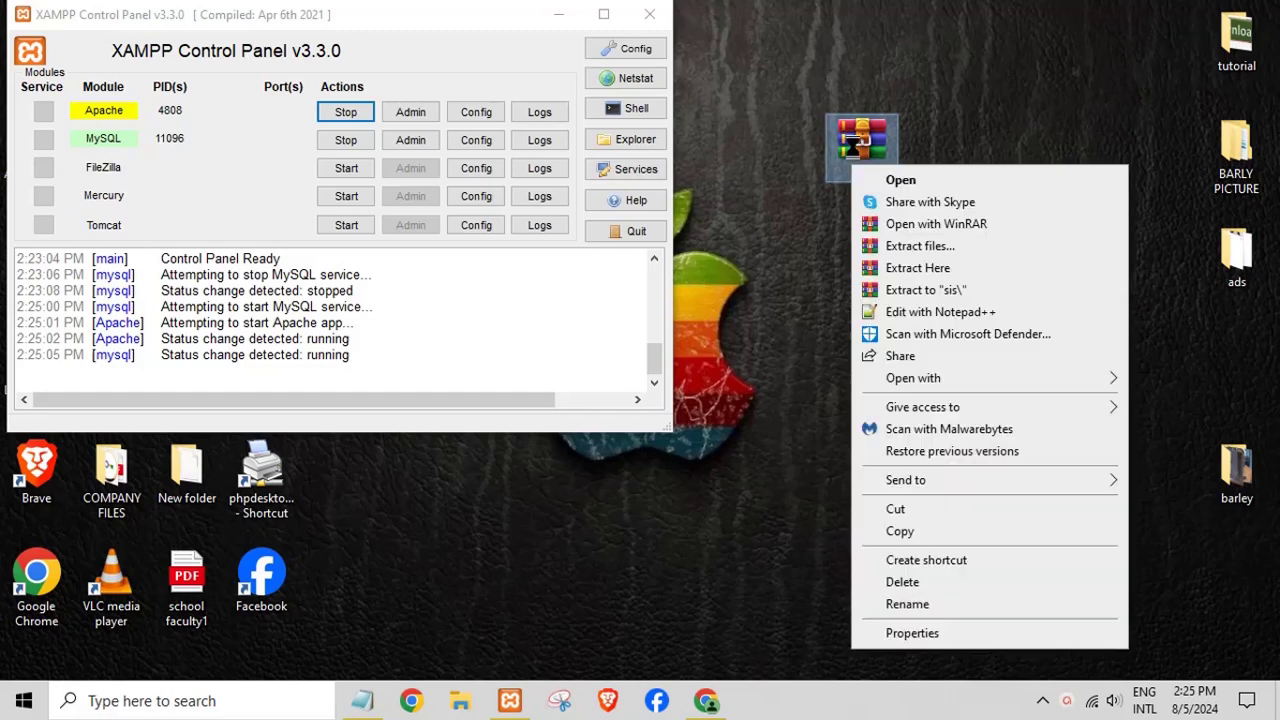
click(911, 268)
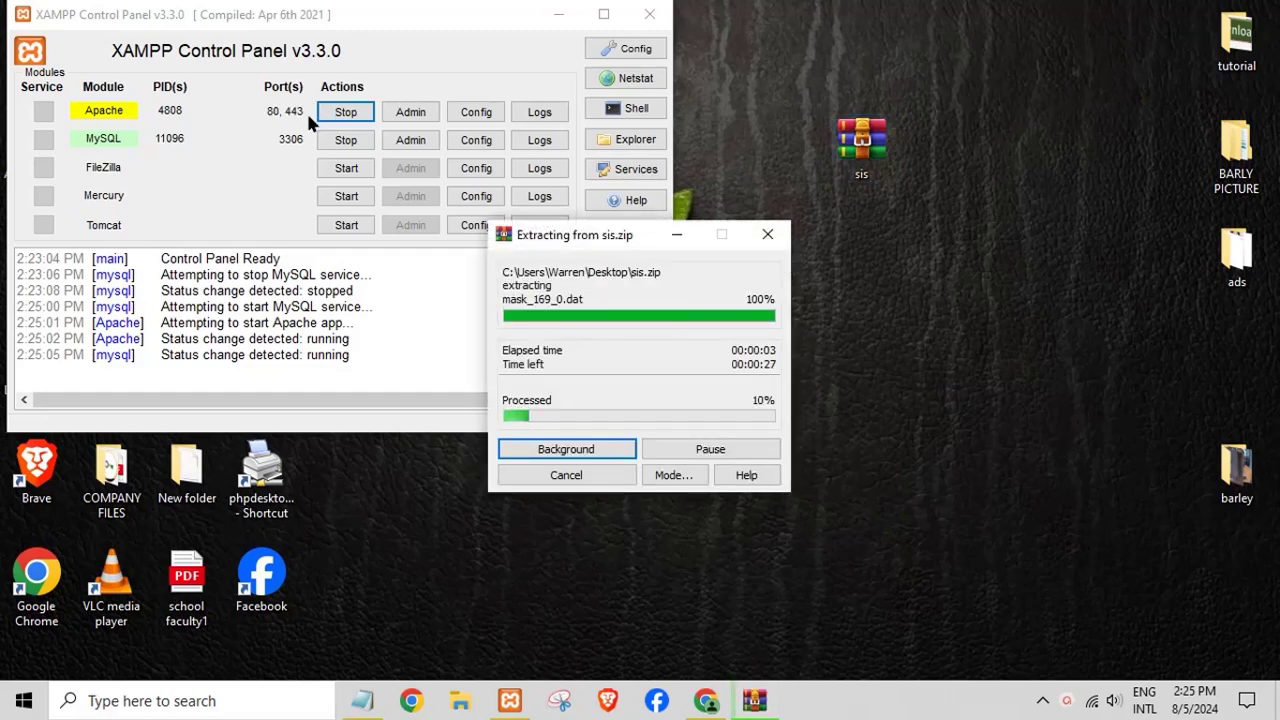
click(557, 13)
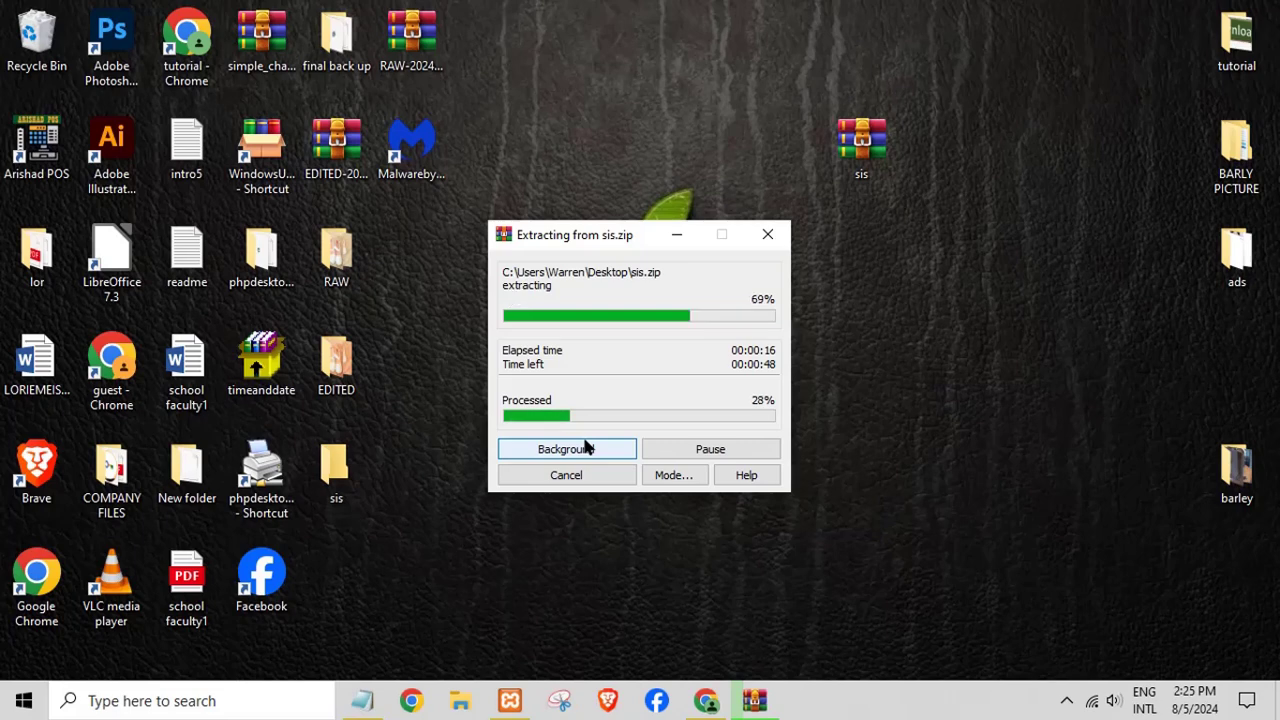
click(1067, 703)
click(1068, 704)
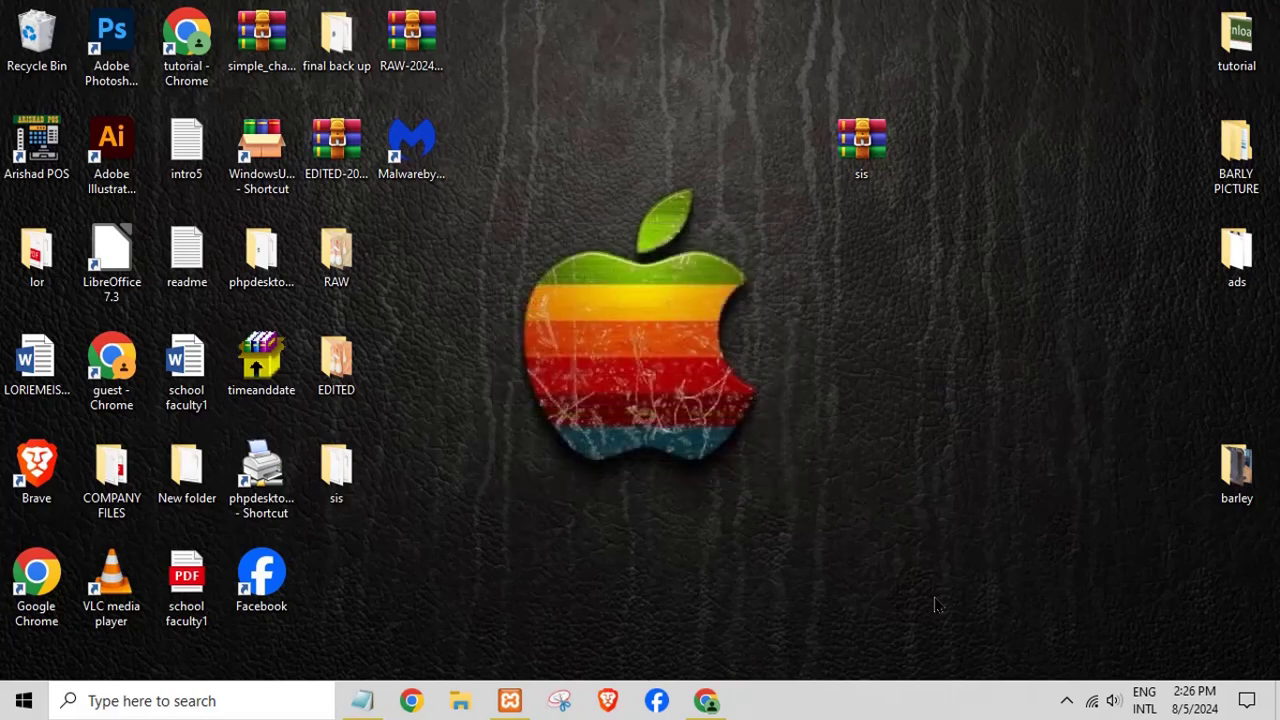
- Reveal the desktop and move the extracted sis folder beside the archive
click(703, 704)
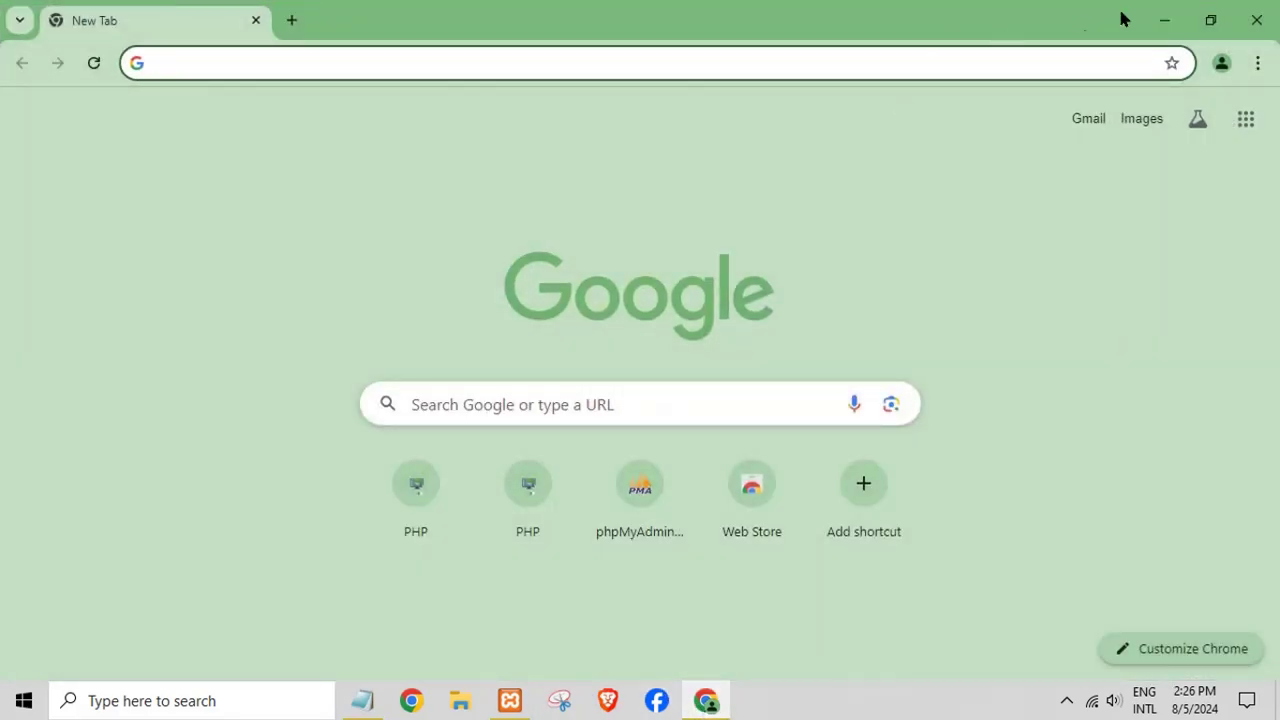
click(1164, 19)
drag(334, 472, 727, 168)
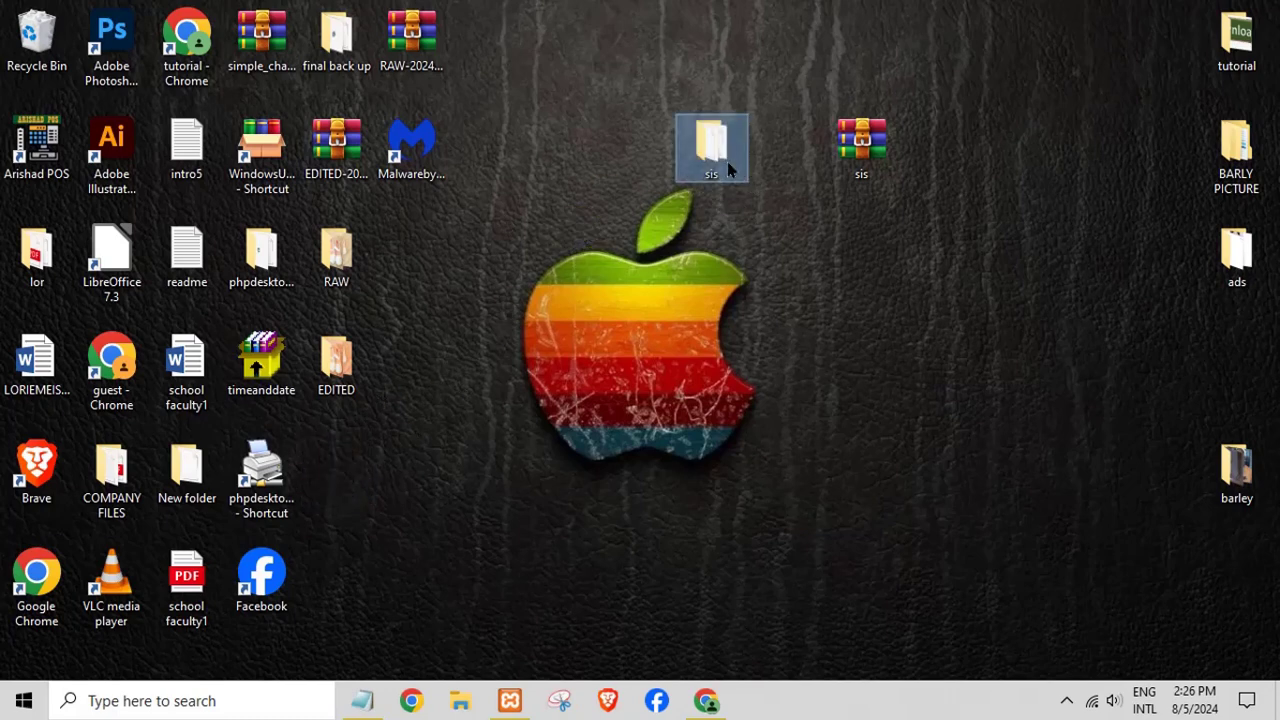
- Open the sis folder maximized, then its database folder and the readme file
double_click(727, 165)
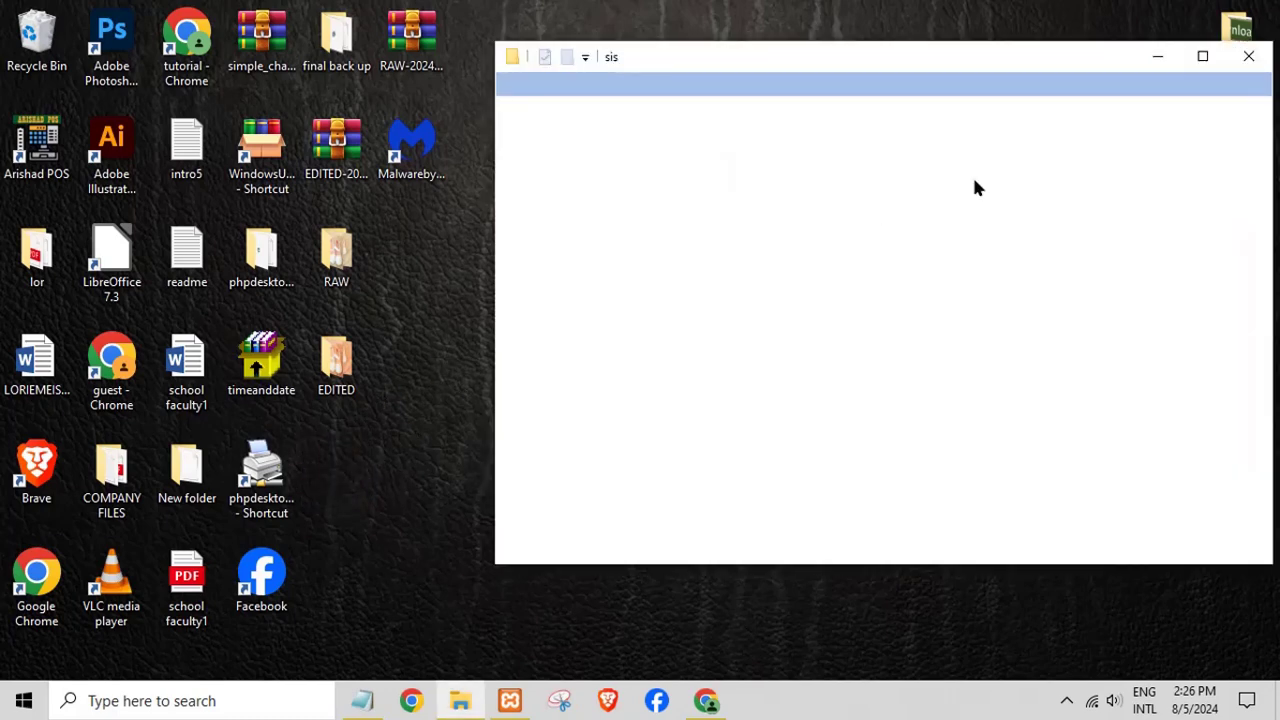
click(1202, 56)
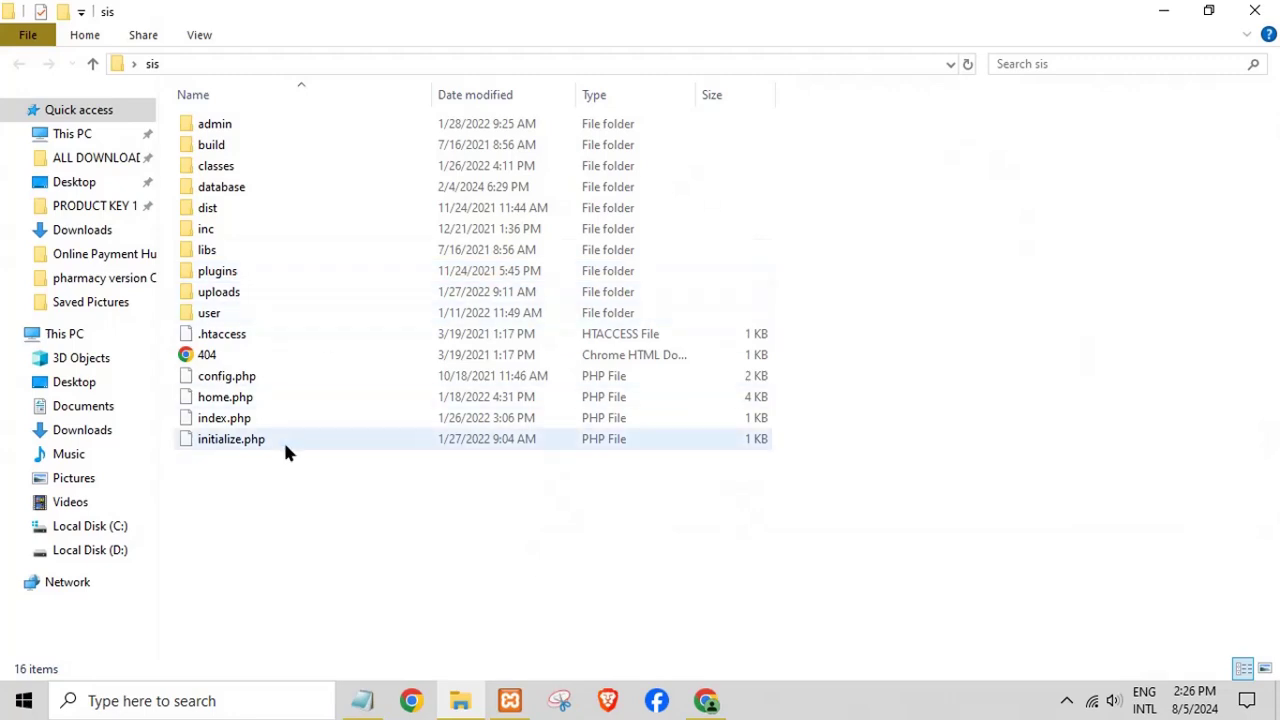
double_click(235, 189)
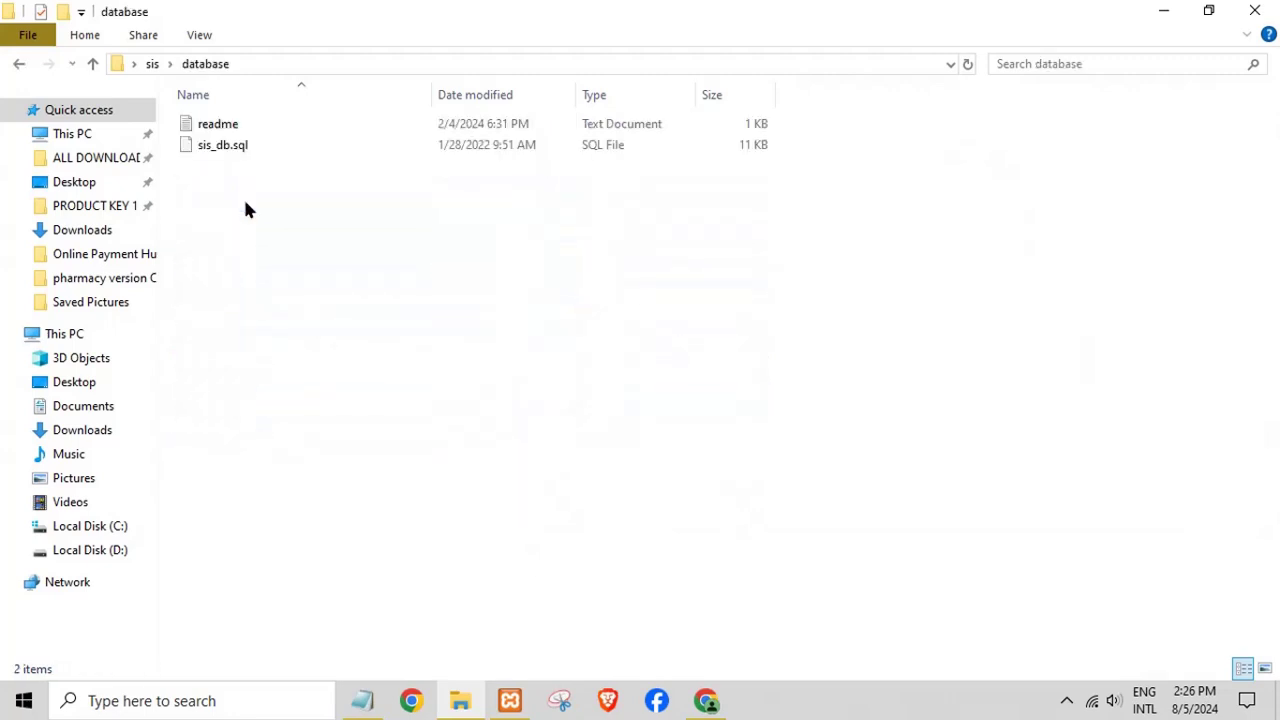
double_click(222, 128)
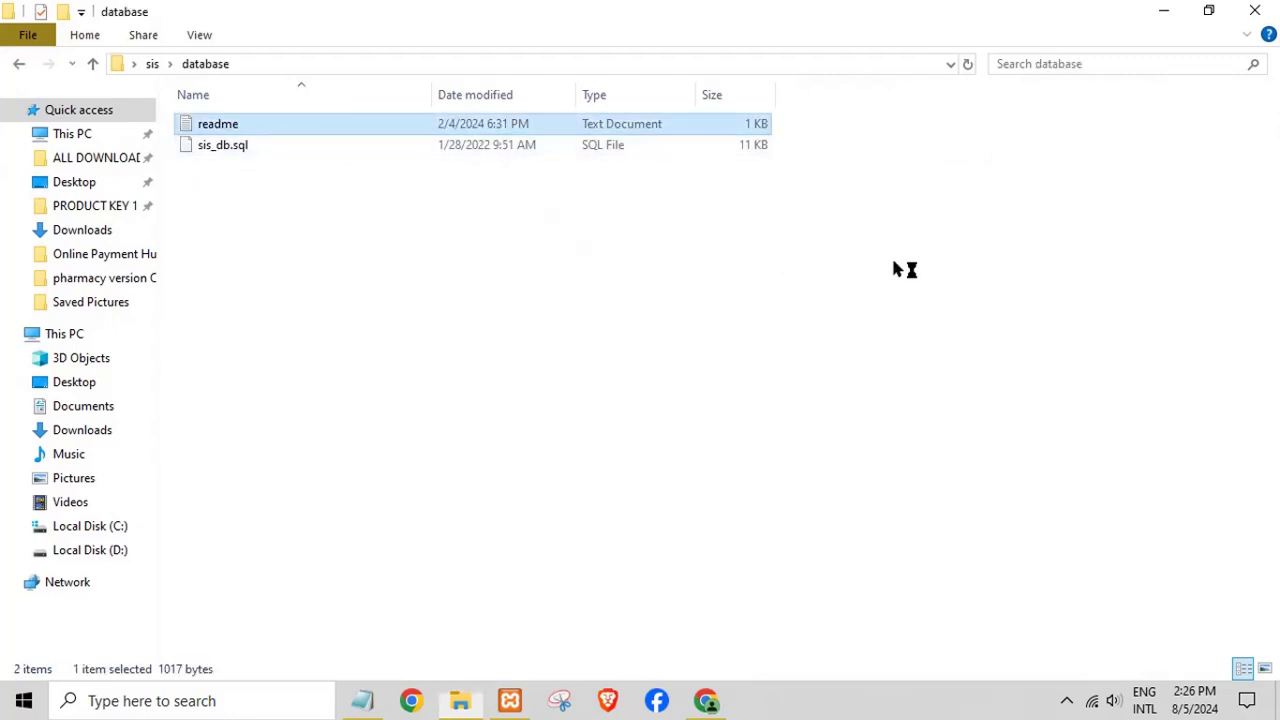
- Maximize the readme and highlight its setup steps, including the database name and sis_db.sql
click(1000, 338)
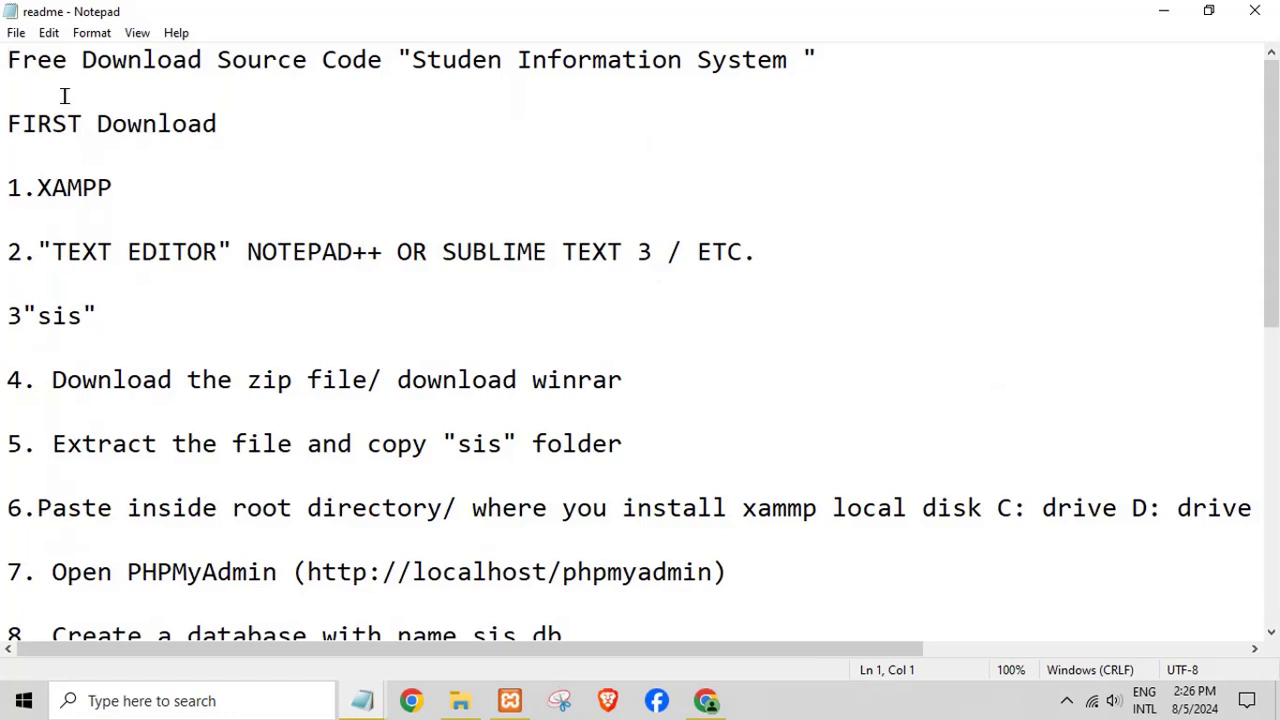
drag(8, 62, 178, 464)
click(170, 482)
scroll(154, 455, down, 1)
double_click(140, 411)
click(110, 476)
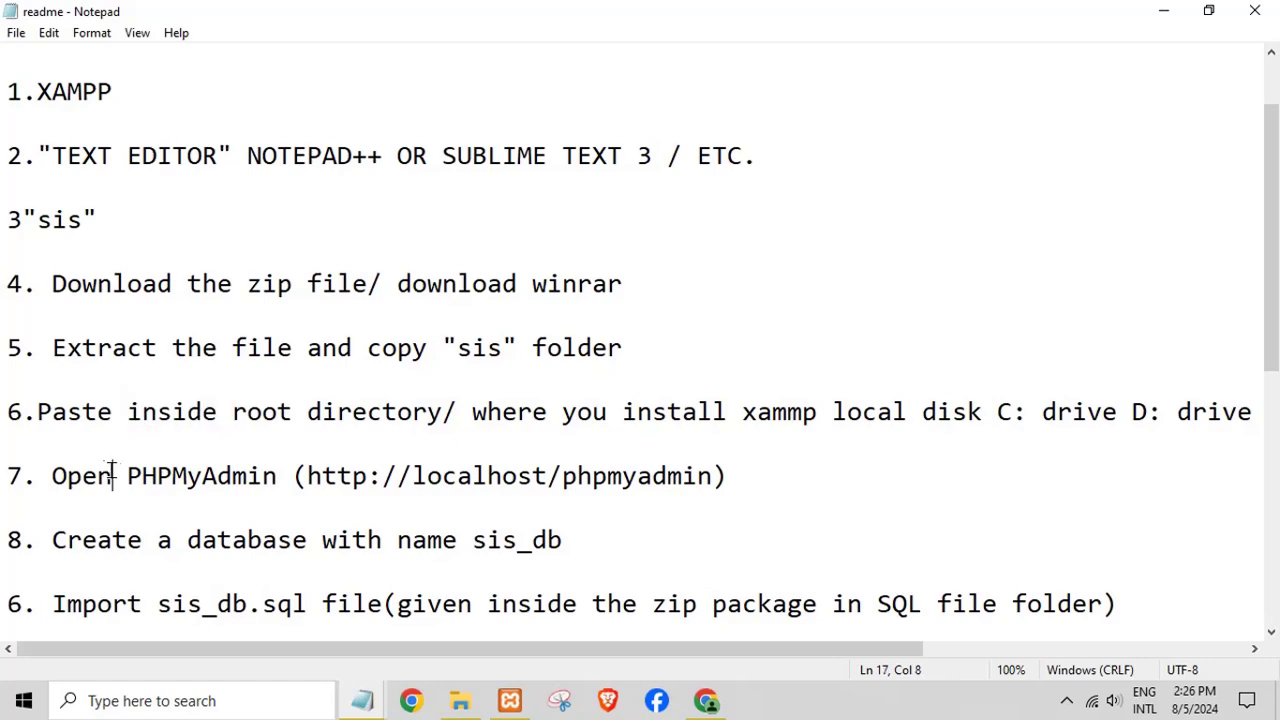
scroll(150, 477, down, 1)
double_click(202, 347)
double_click(258, 411)
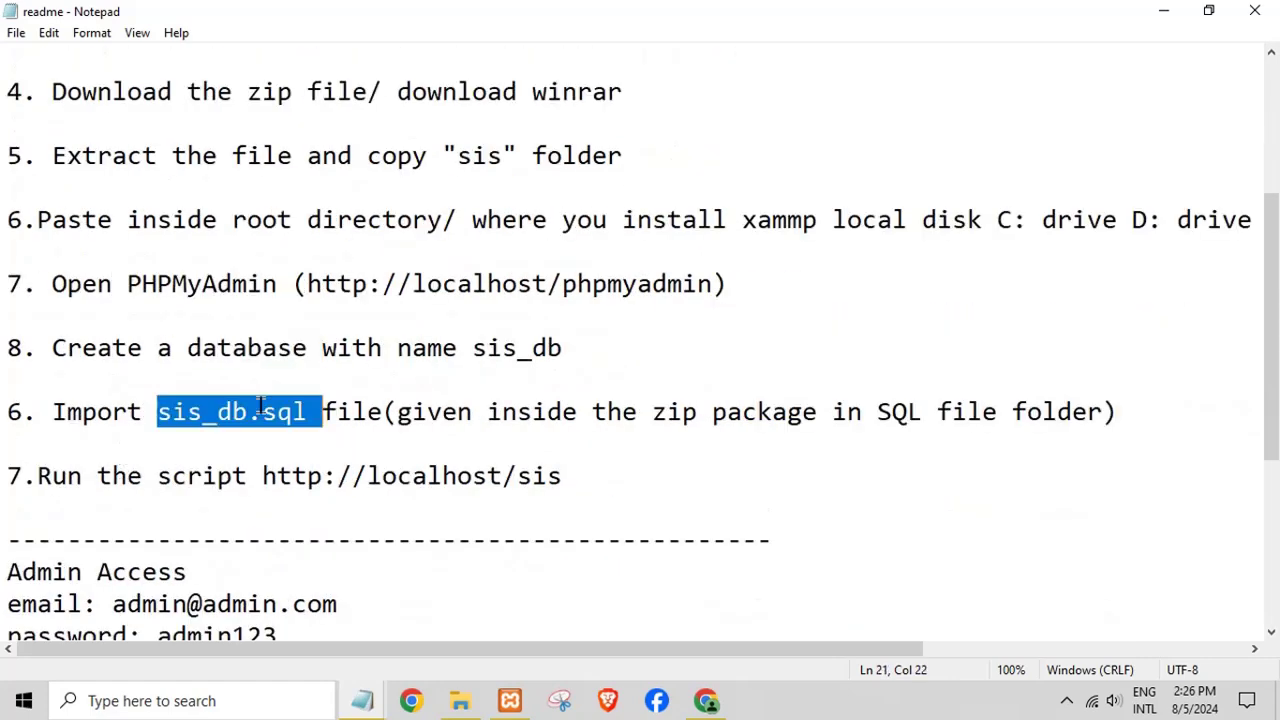
scroll(240, 455, down, 2)
click(140, 380)
- Highlight the admin email and password lines, then close the readme
click(191, 411)
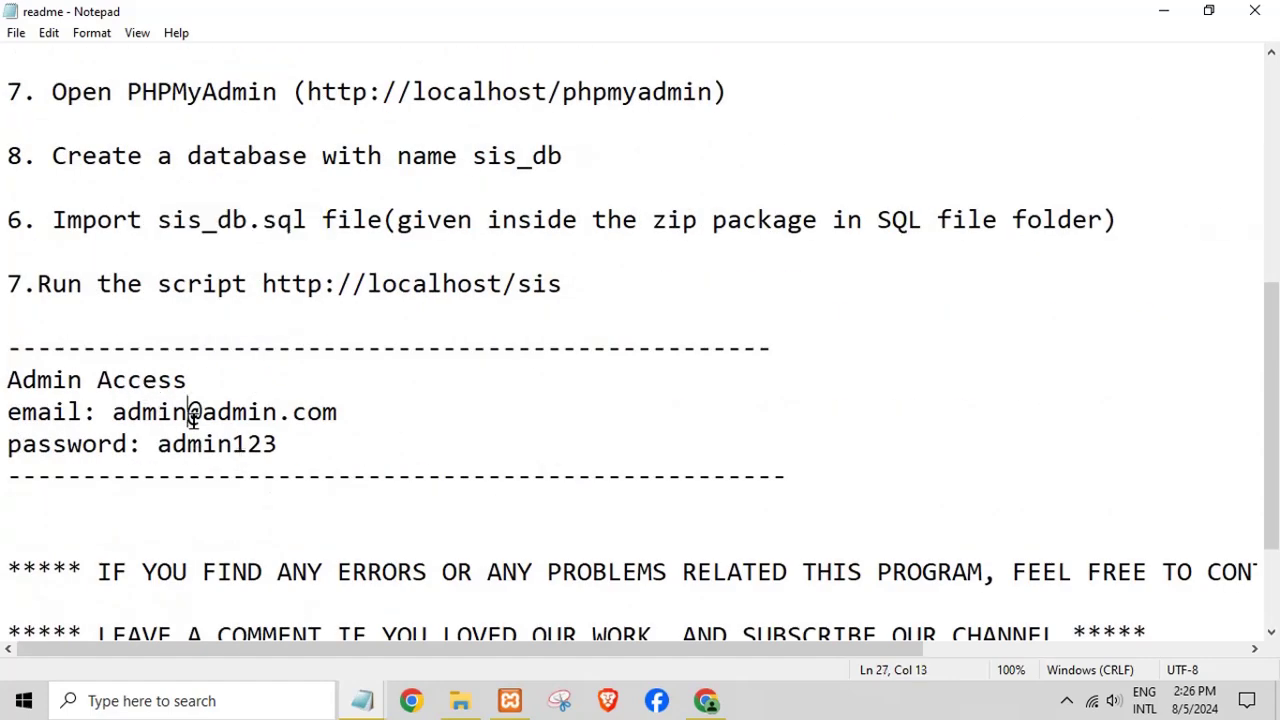
double_click(191, 411)
click(209, 443)
double_click(209, 443)
scroll(400, 434, up, 6)
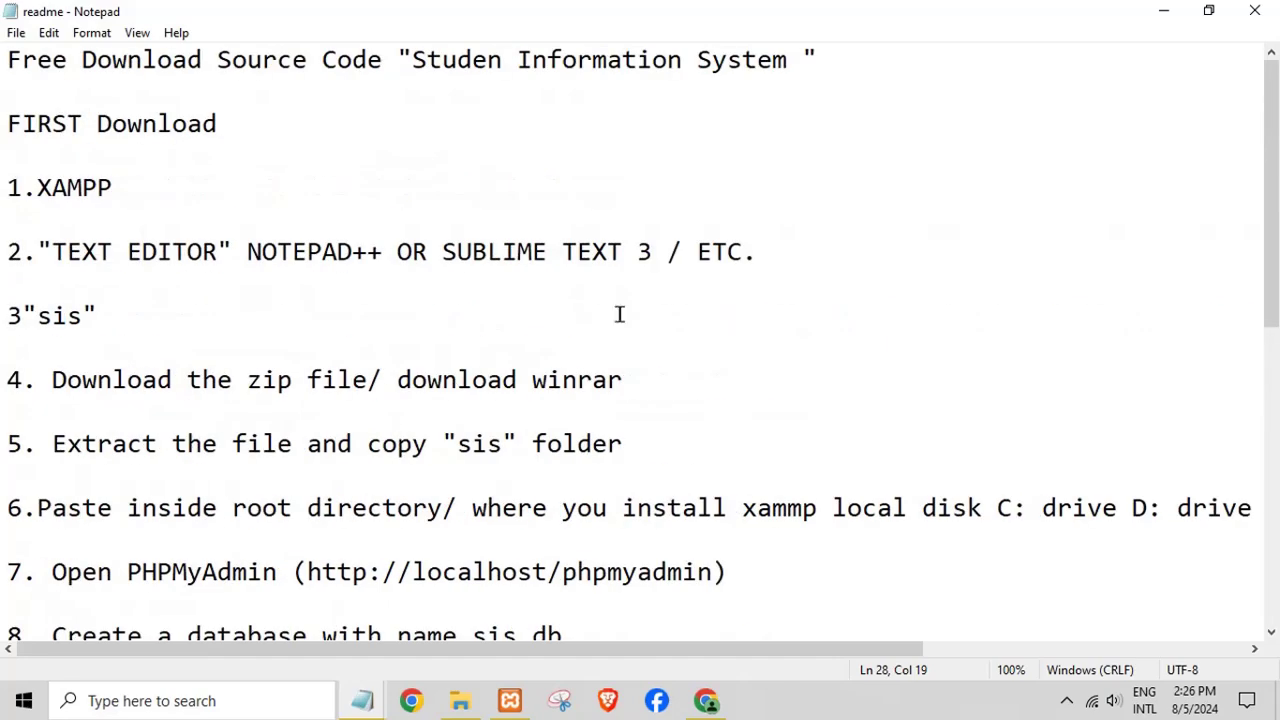
click(1255, 11)
- Close the database folder and replace the Notepad note with 'type localhost/phpmyadmin anybrowse'
click(1255, 11)
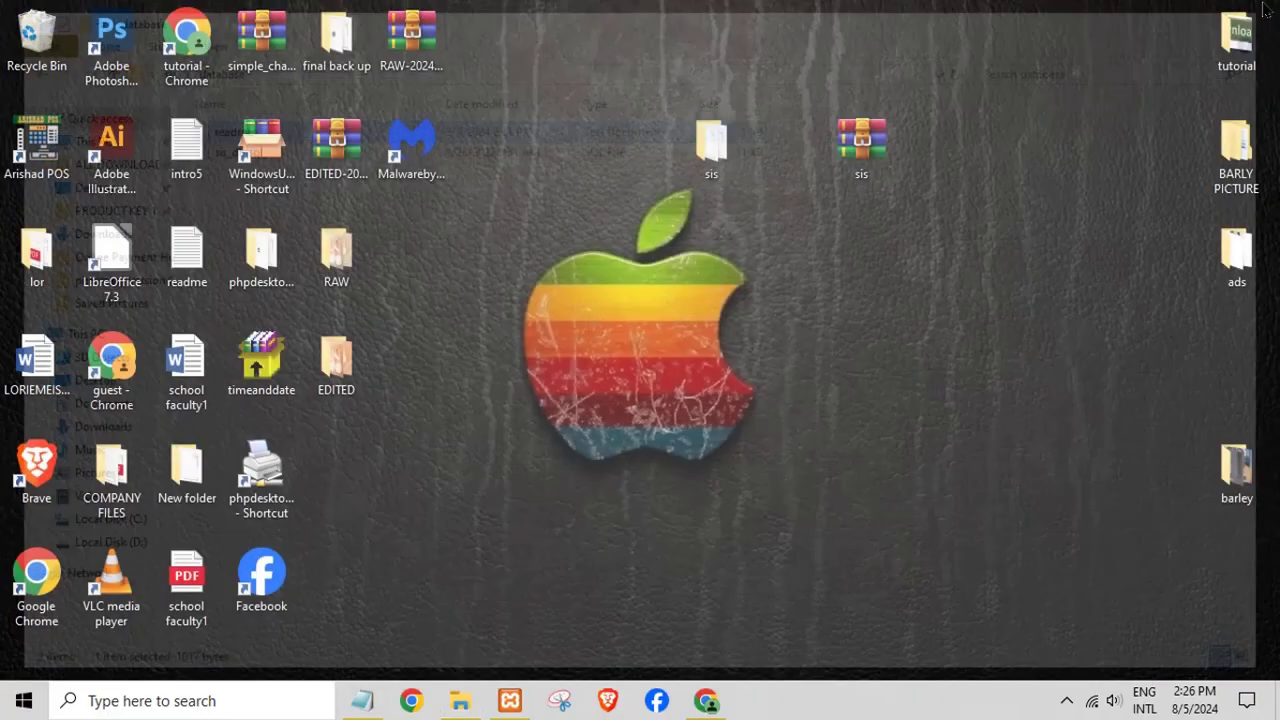
click(706, 700)
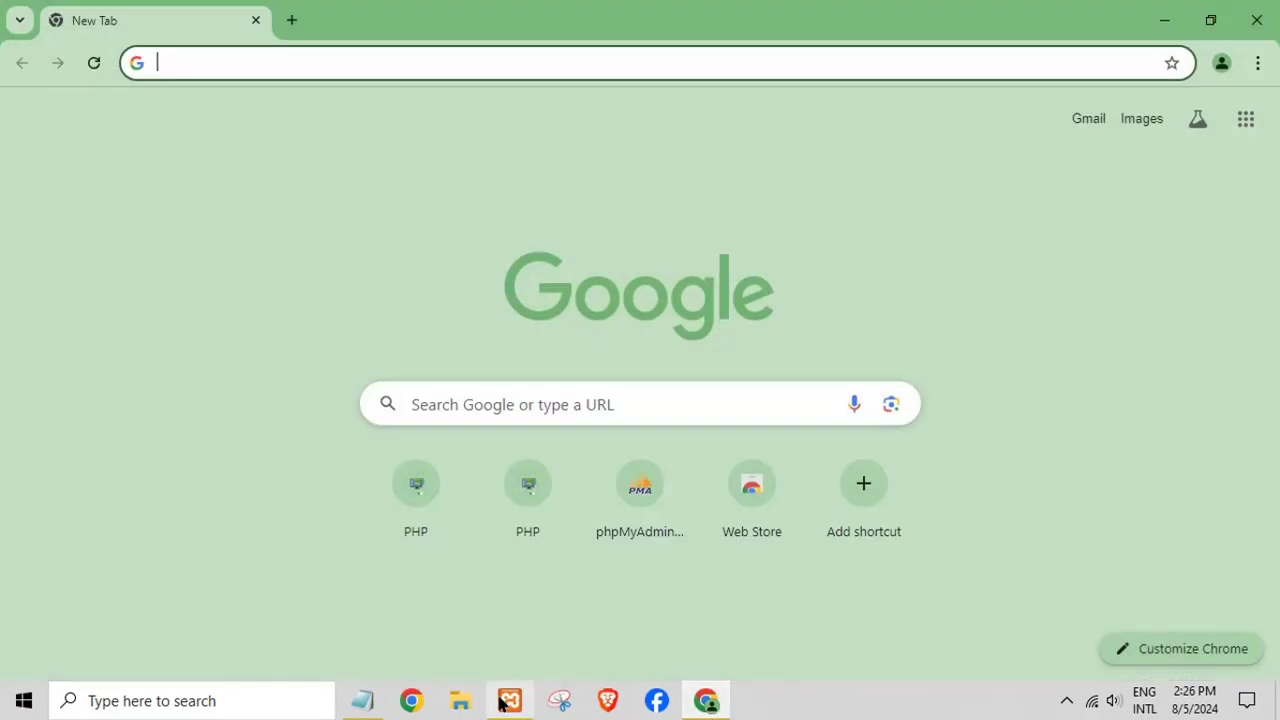
click(362, 699)
key(ctrl+a)
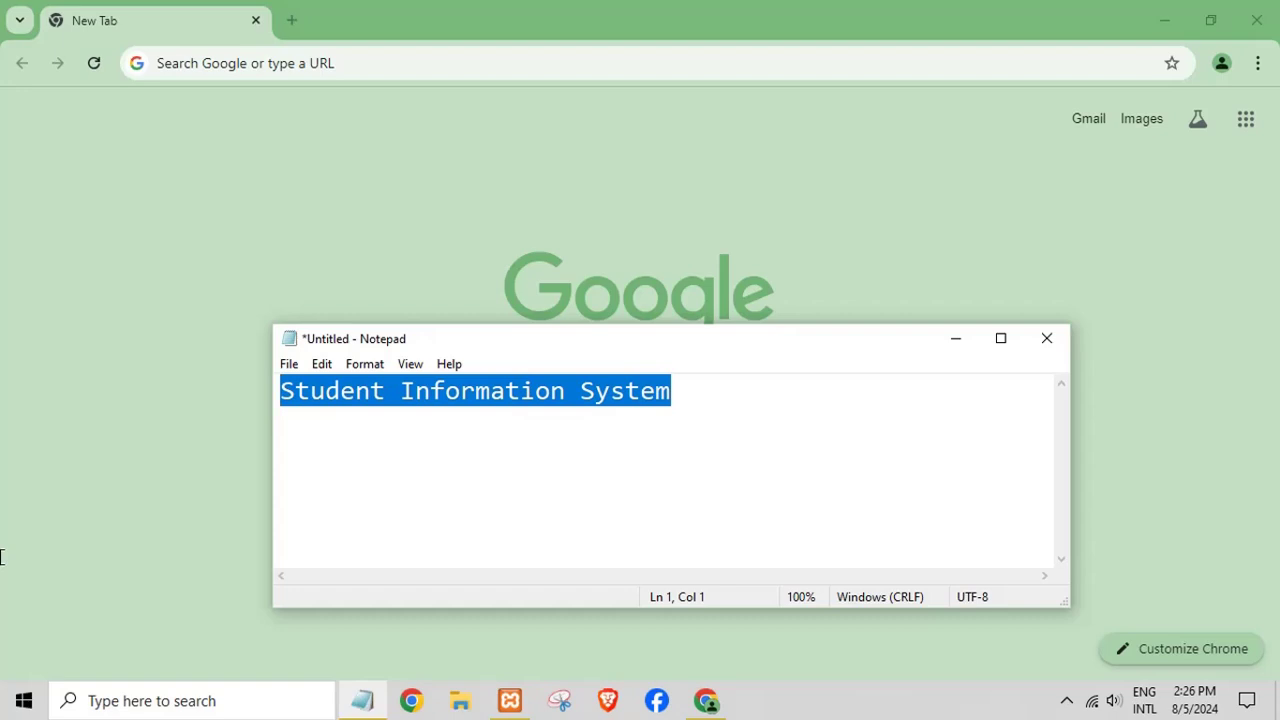
text(type loca)
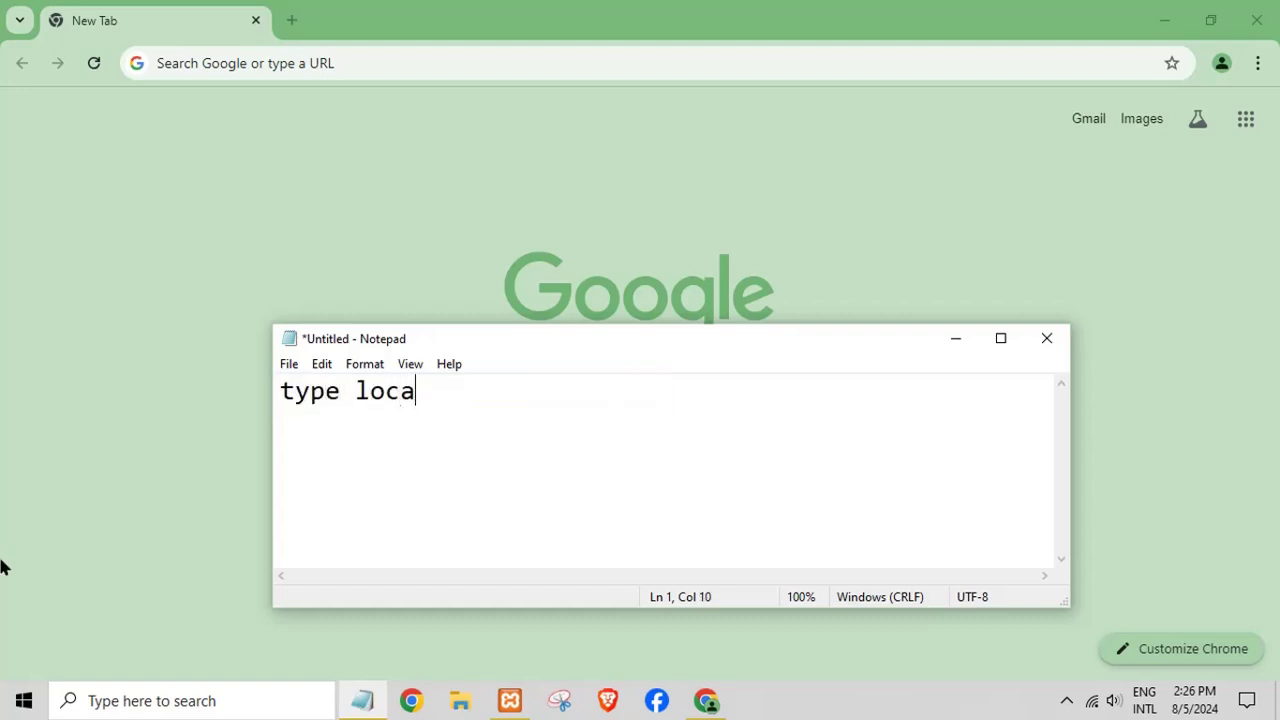
text(lhost)
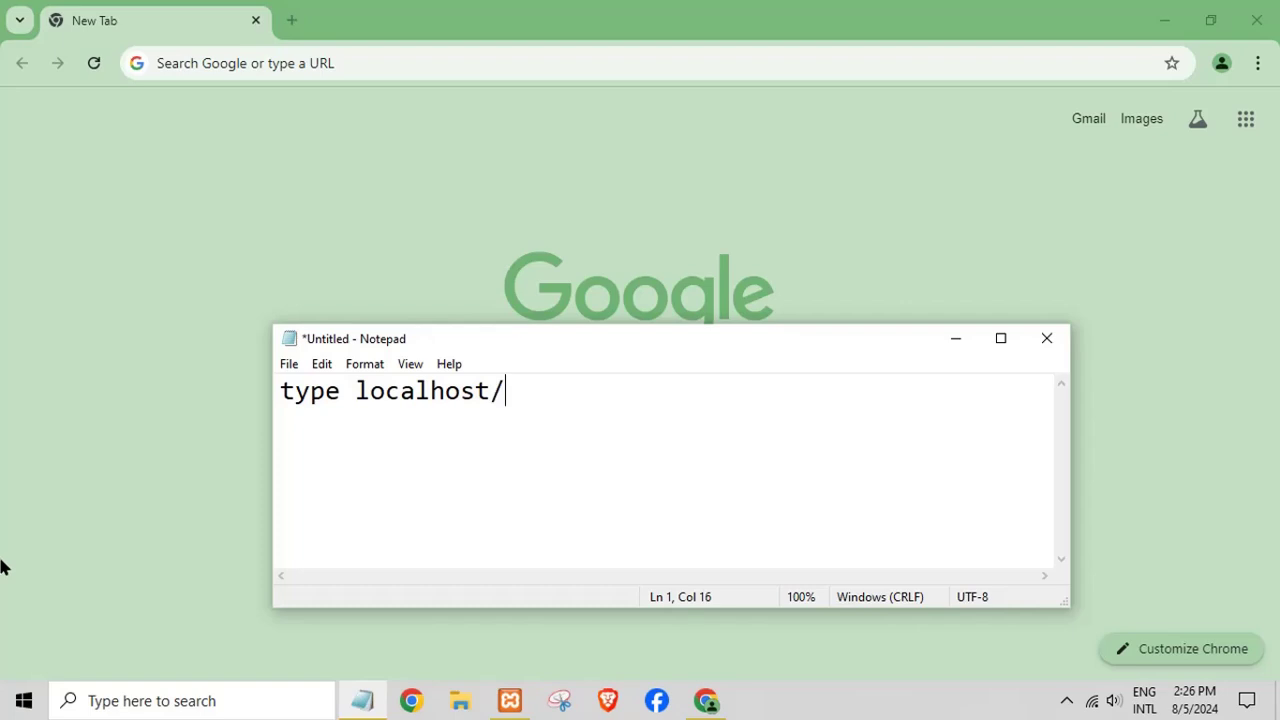
text(/phpmyadmin)
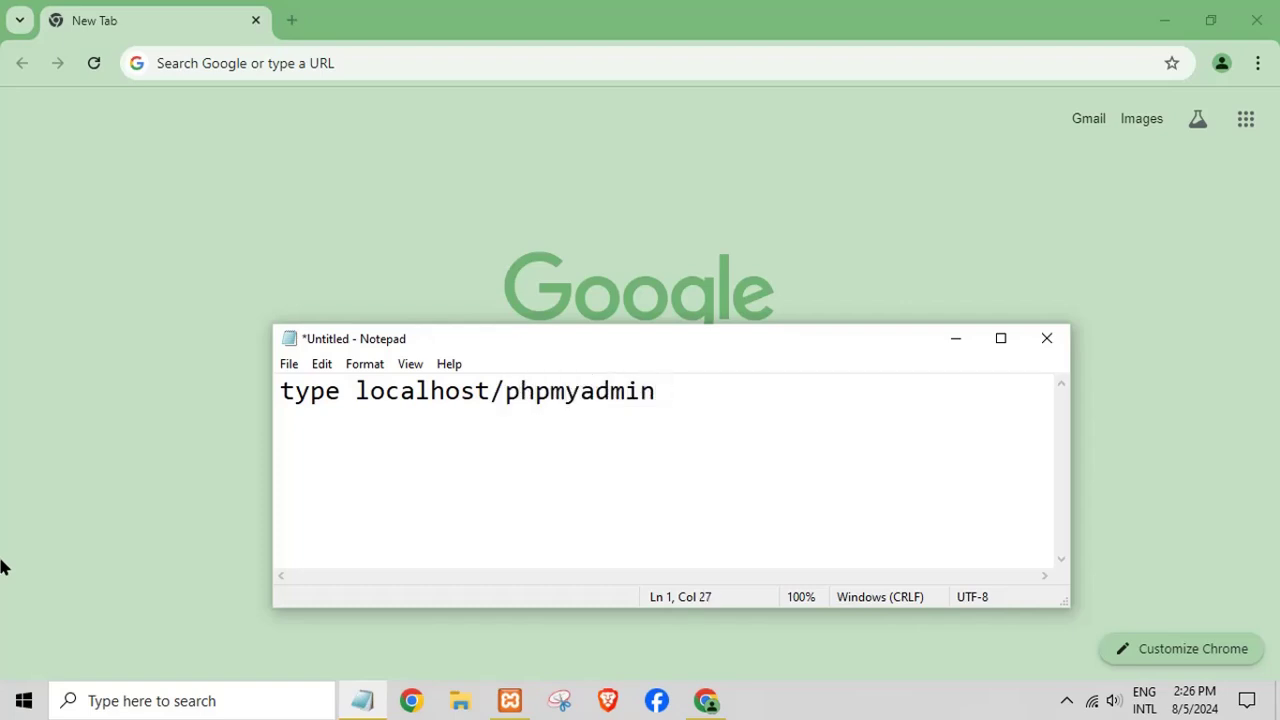
text( anybrowser)
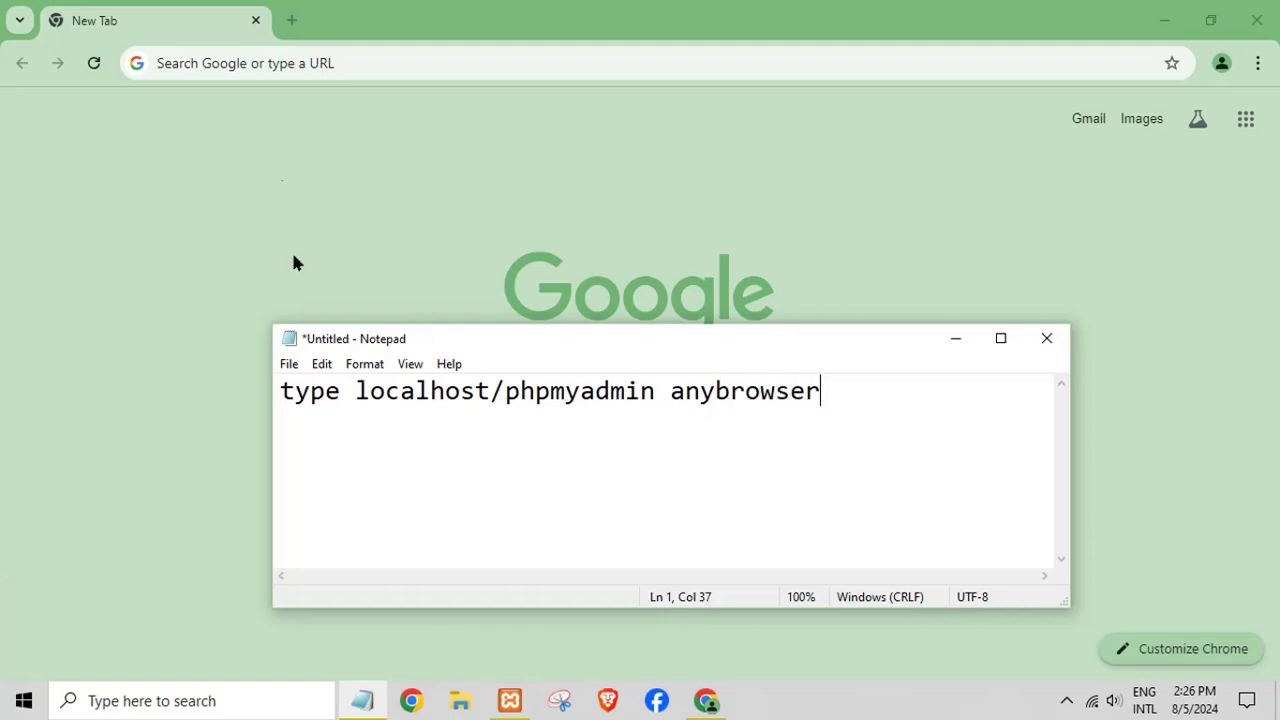
- Go to localhost/phpmyadmin in Chrome, then select the note's line in Notepad
click(210, 66)
text(local)
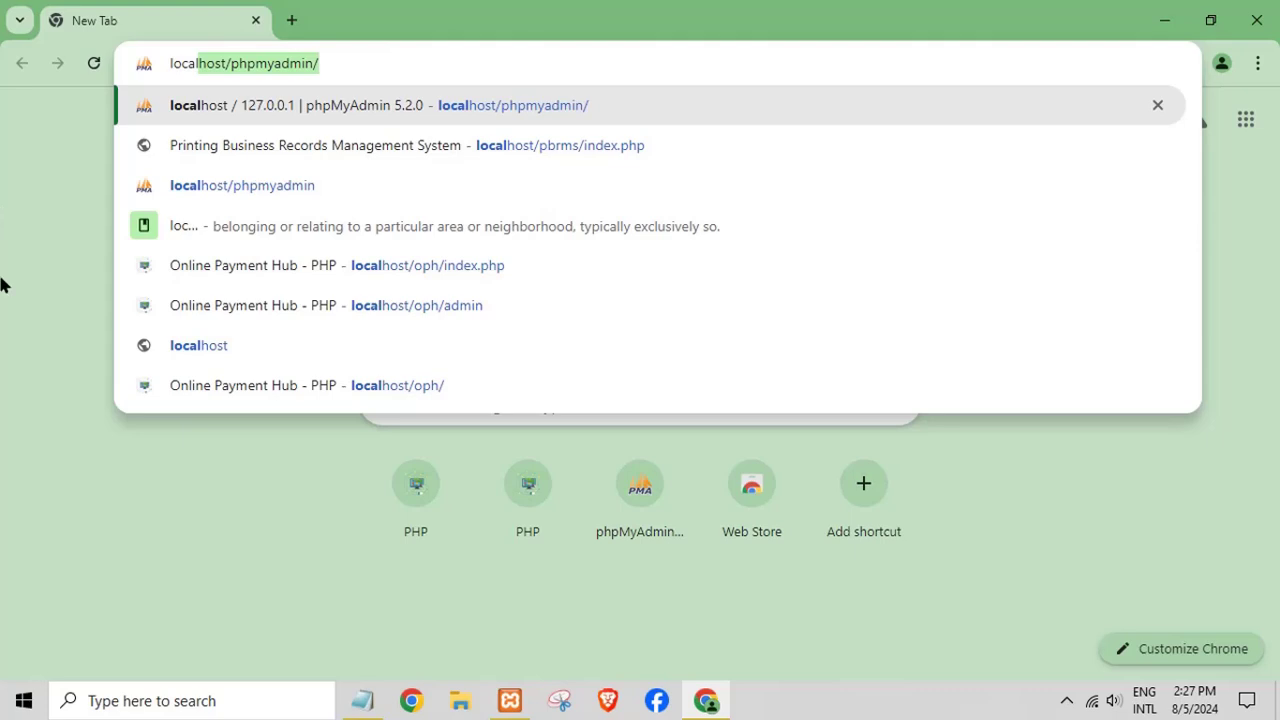
text(h)
key(BackSpace)
text(host)
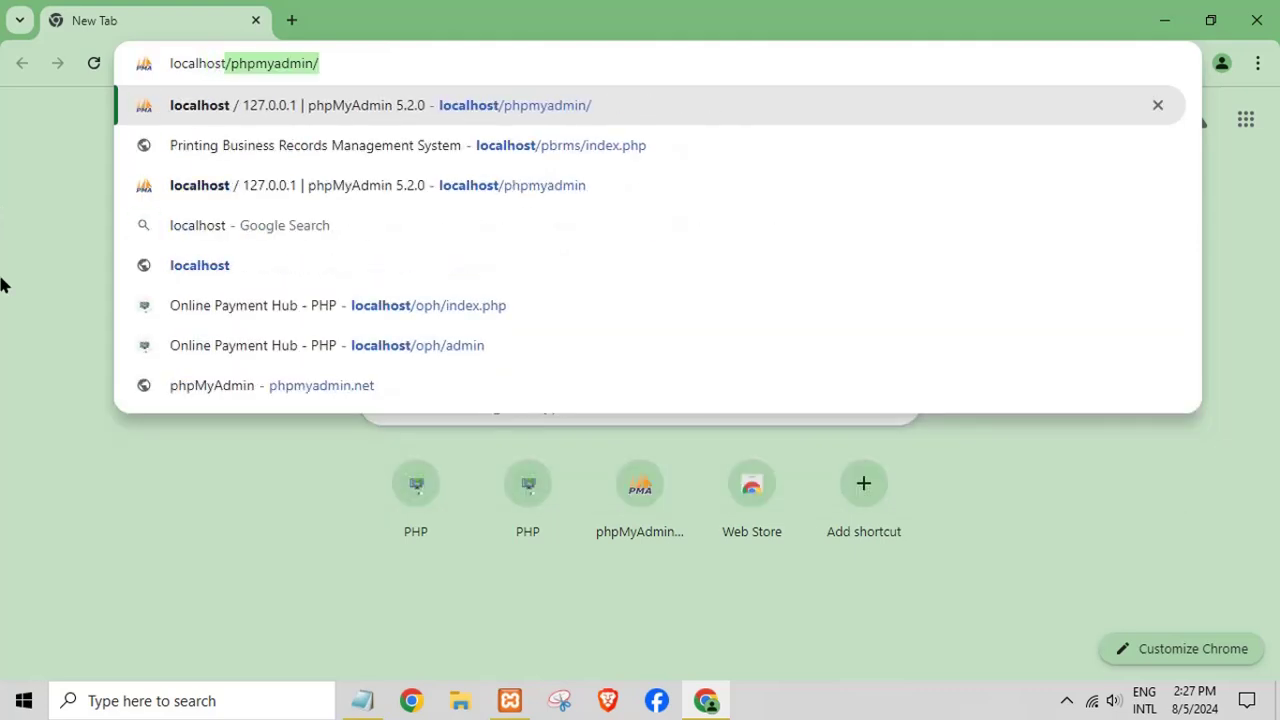
text(/php)
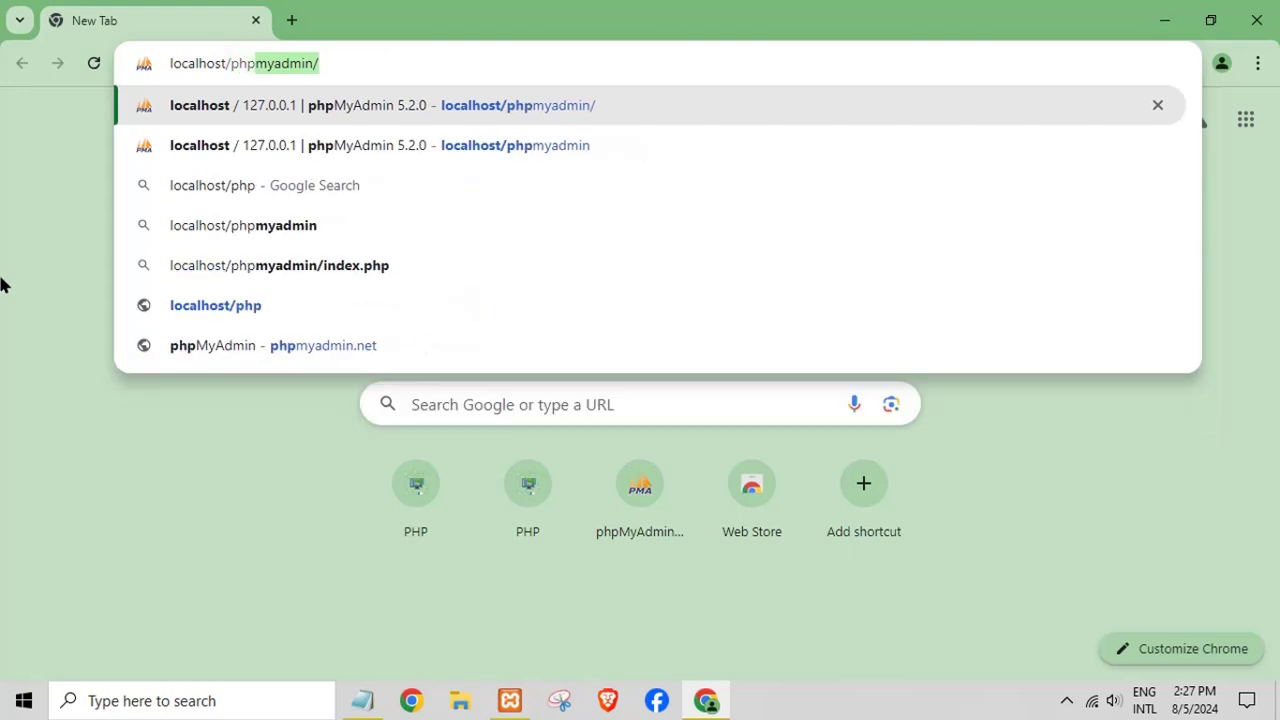
text(myadmin)
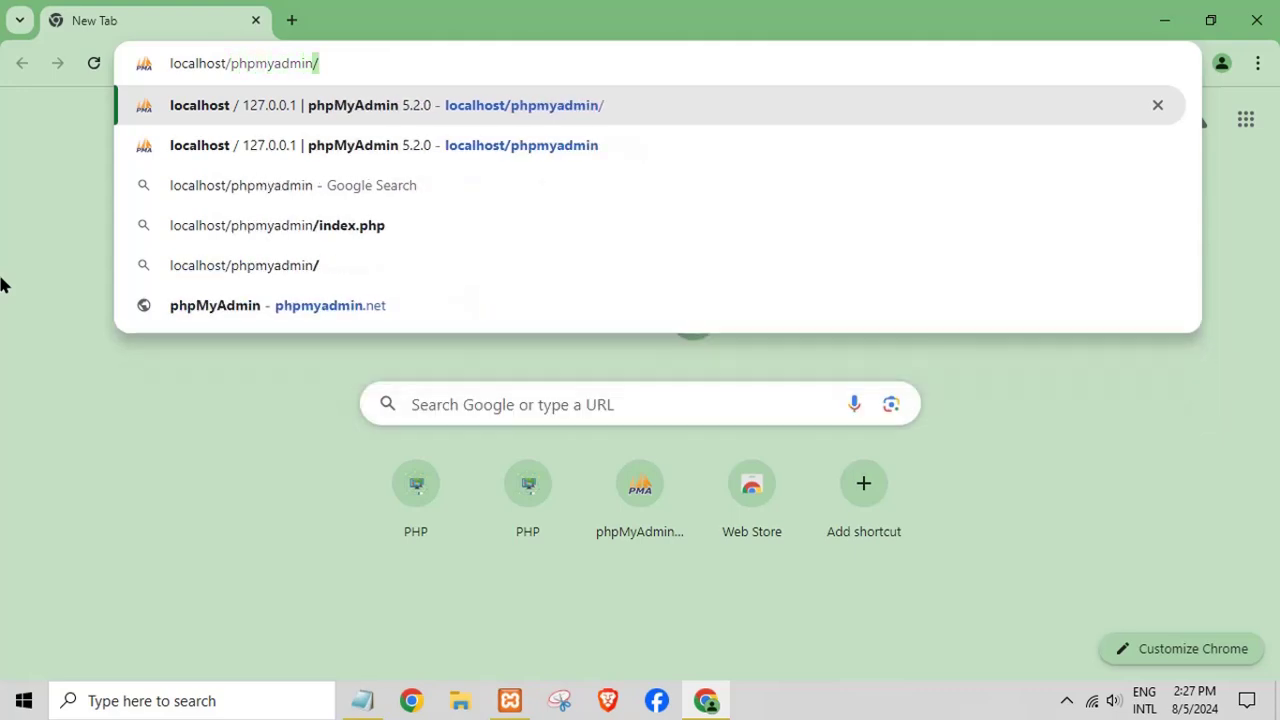
key(Return)
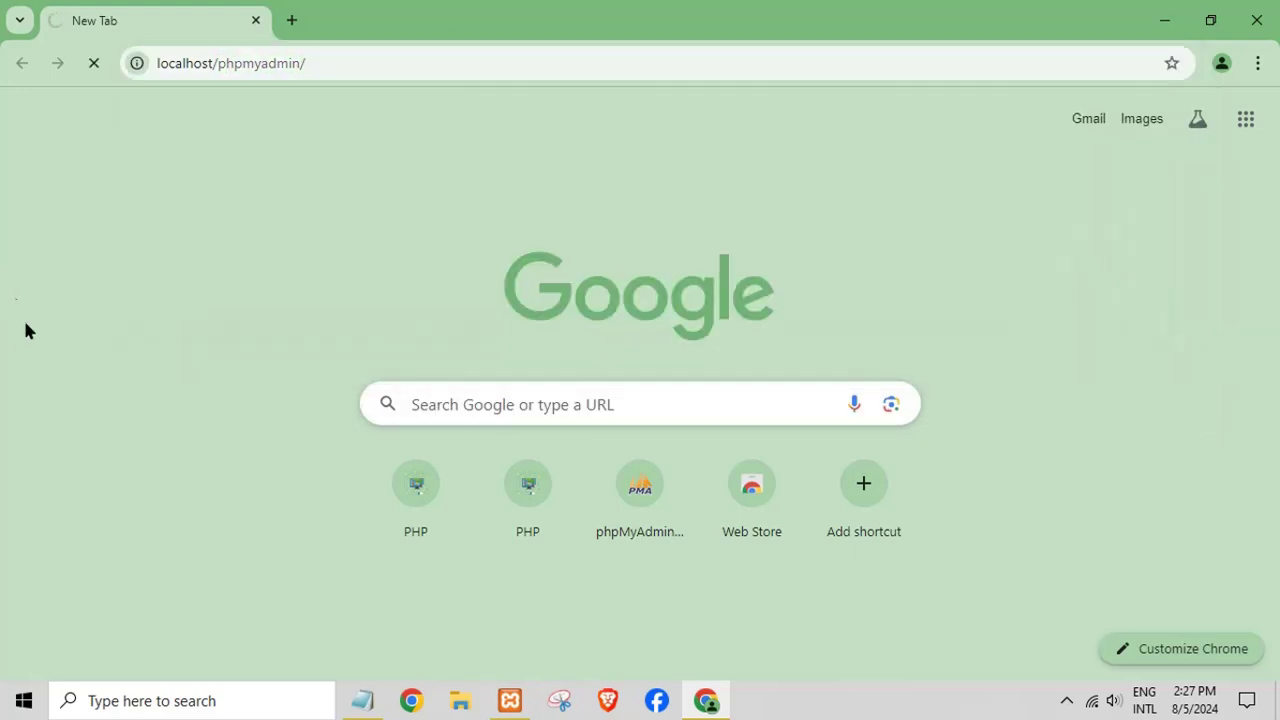
click(364, 700)
drag(845, 415, 192, 367)
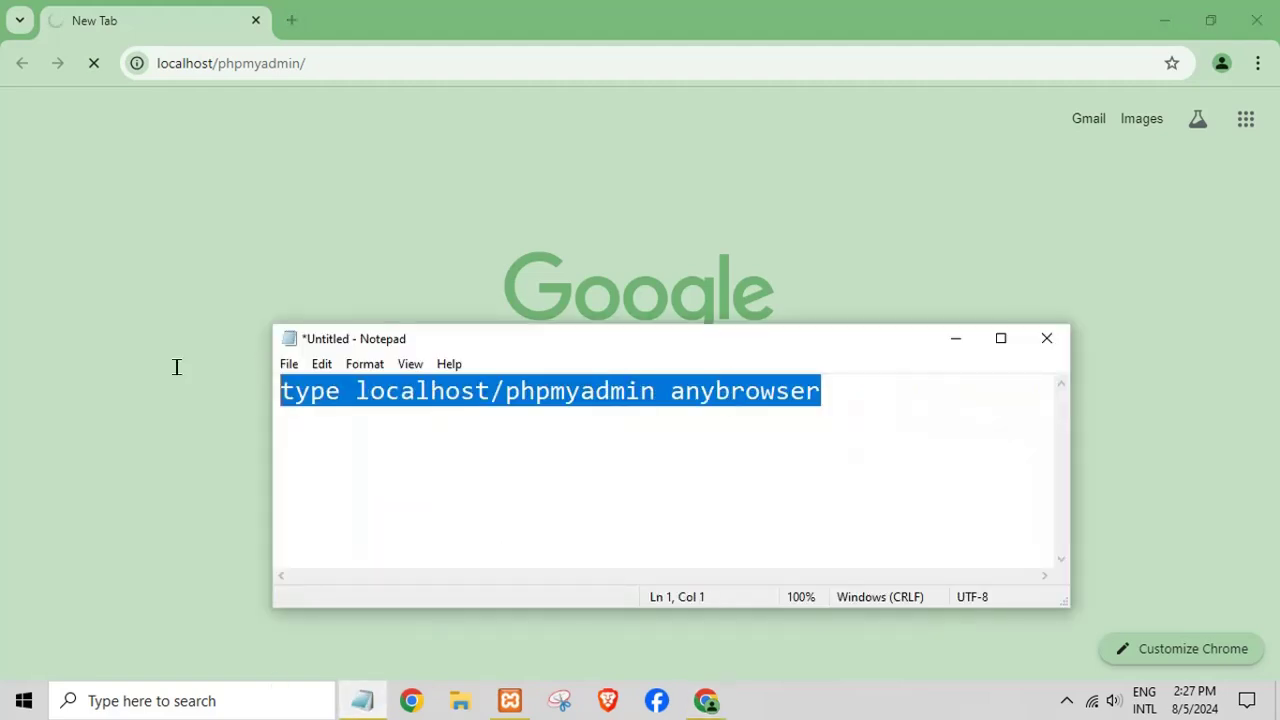
- Overwrite the note line with a 'create database' reminder and minimize Notepad
text(created)
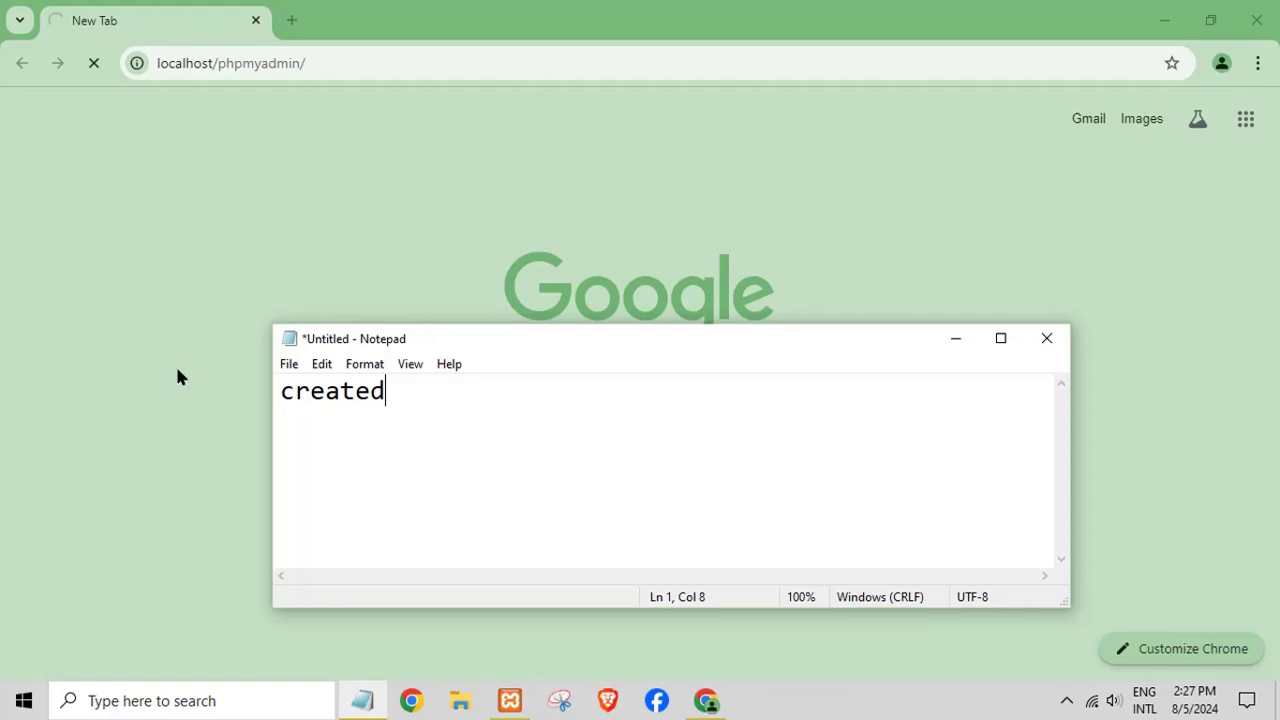
key(BackSpace)
text(databsase)
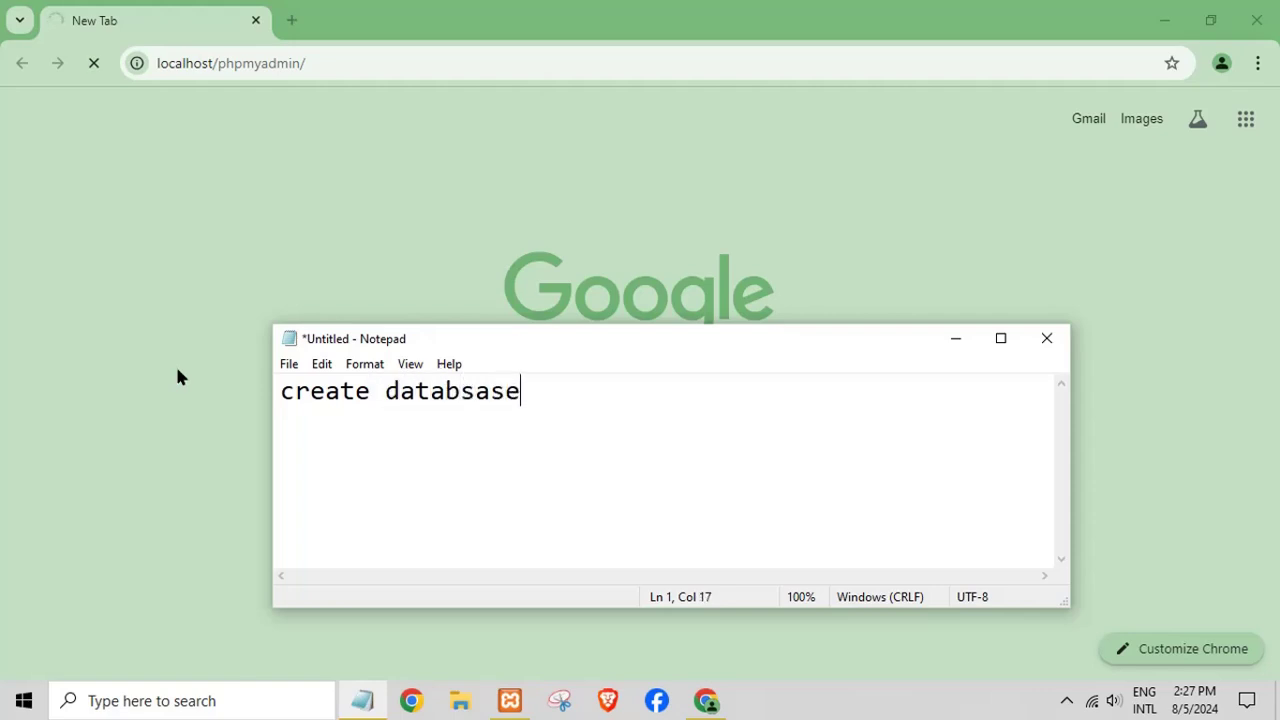
text(ase)
click(955, 338)
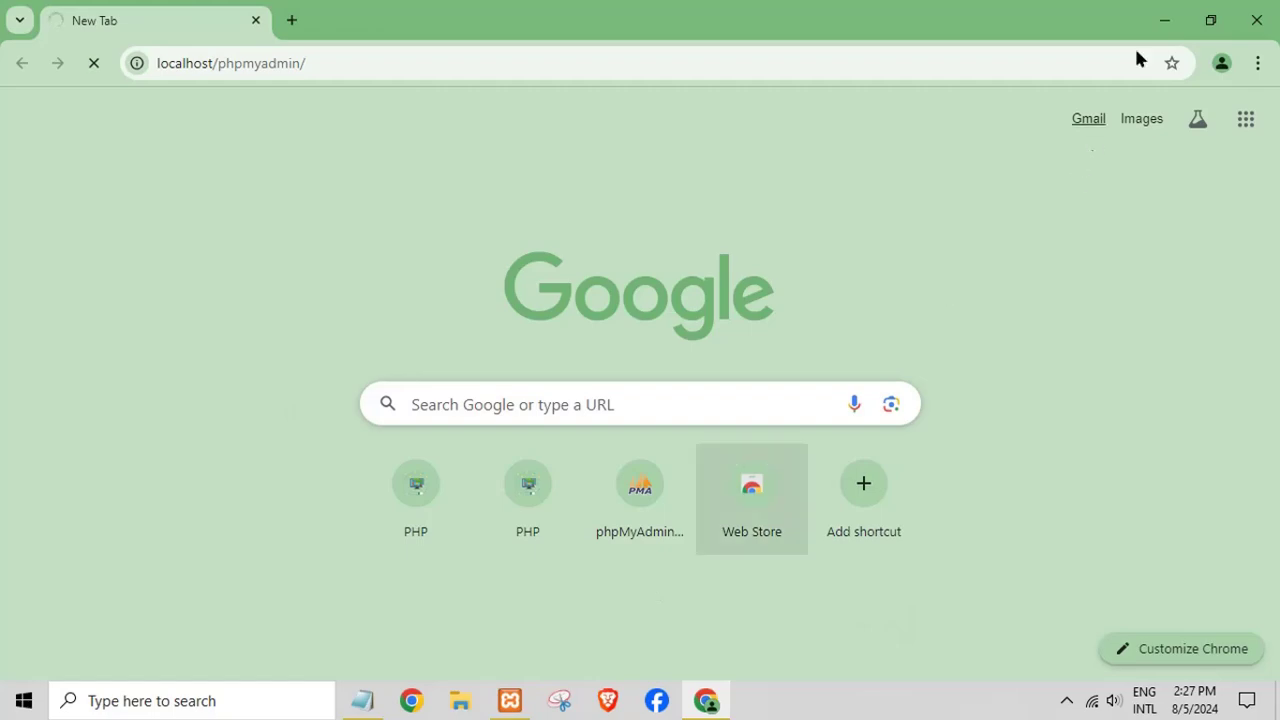
- Open the sis folder from the desktop and its database subfolder in a restored window
click(1162, 20)
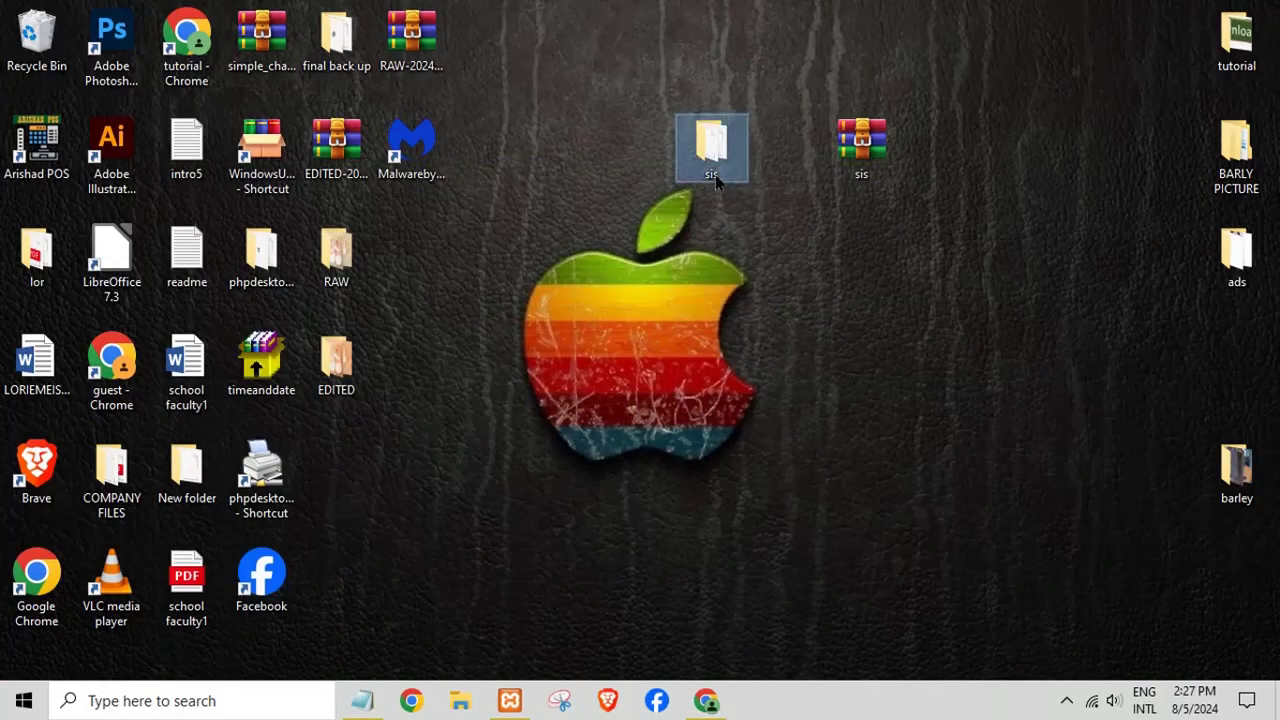
double_click(708, 172)
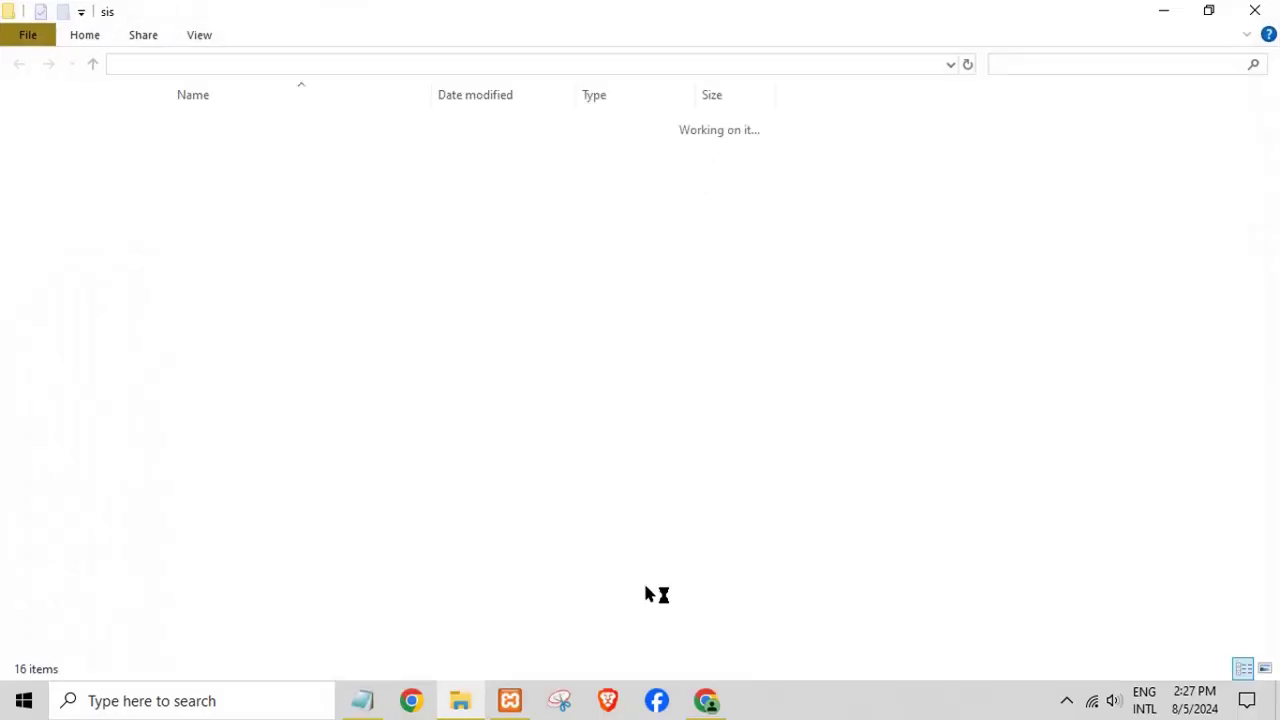
click(706, 700)
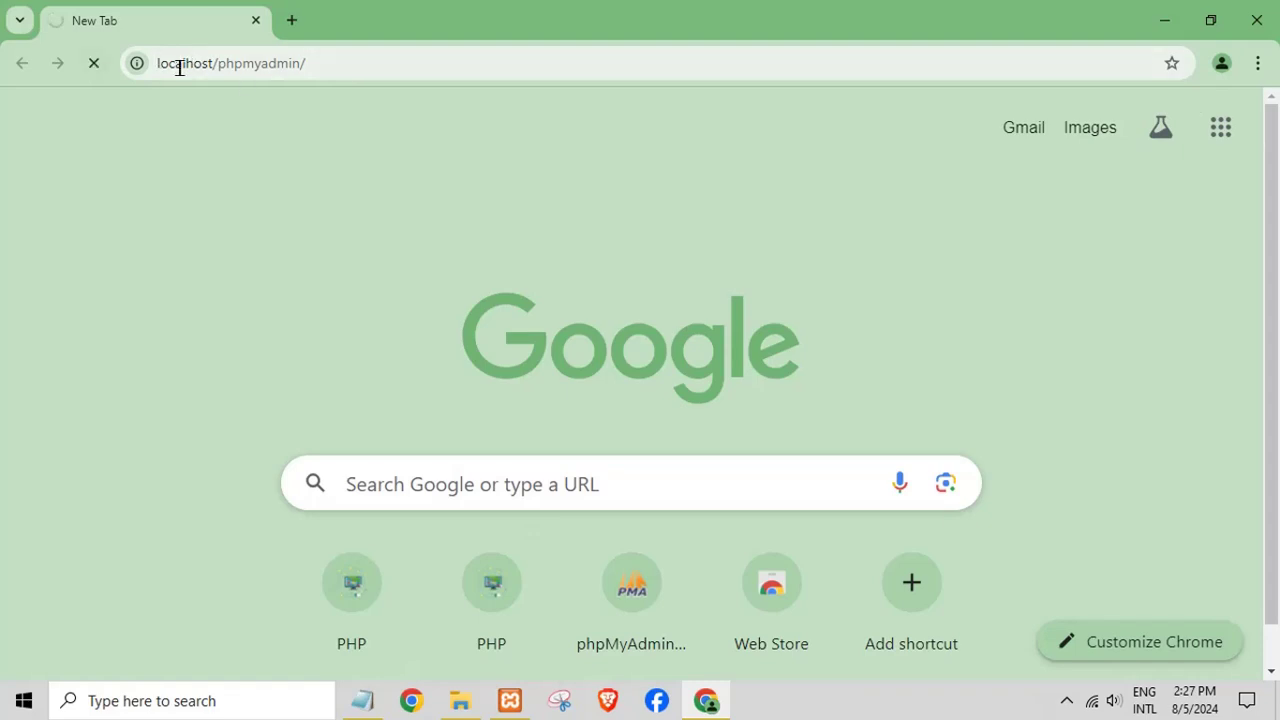
click(466, 699)
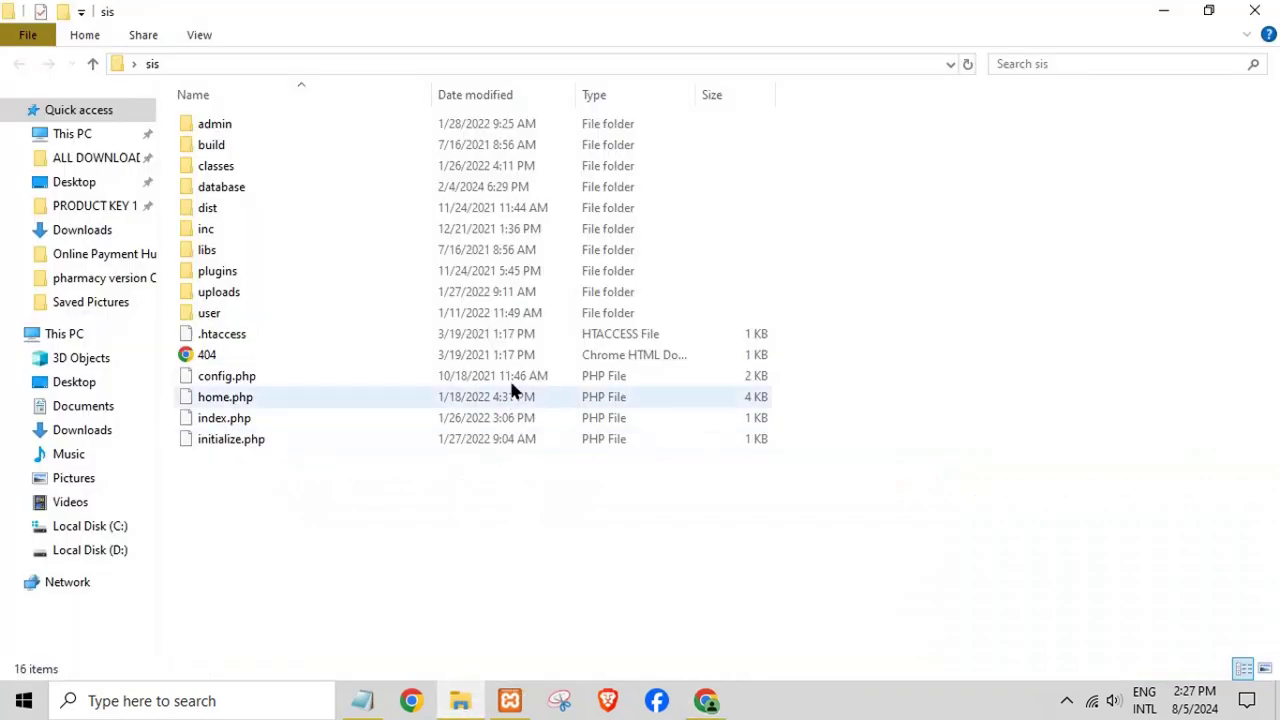
click(1209, 10)
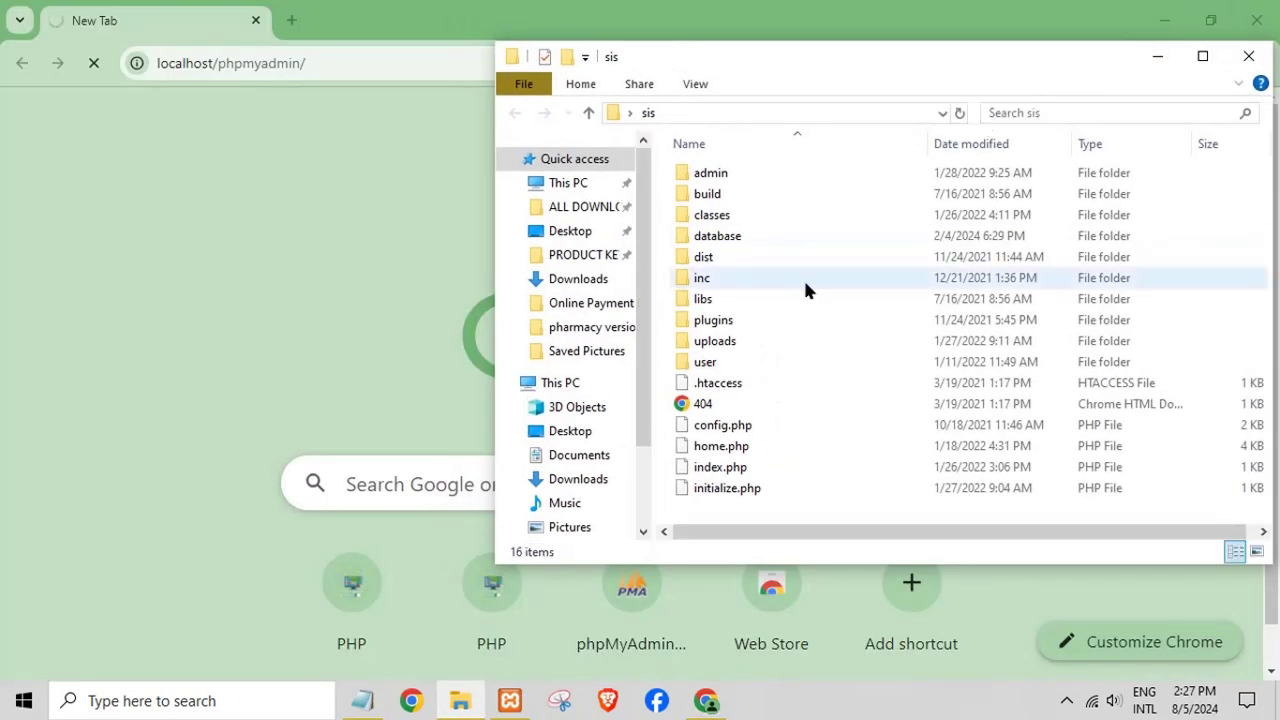
double_click(720, 237)
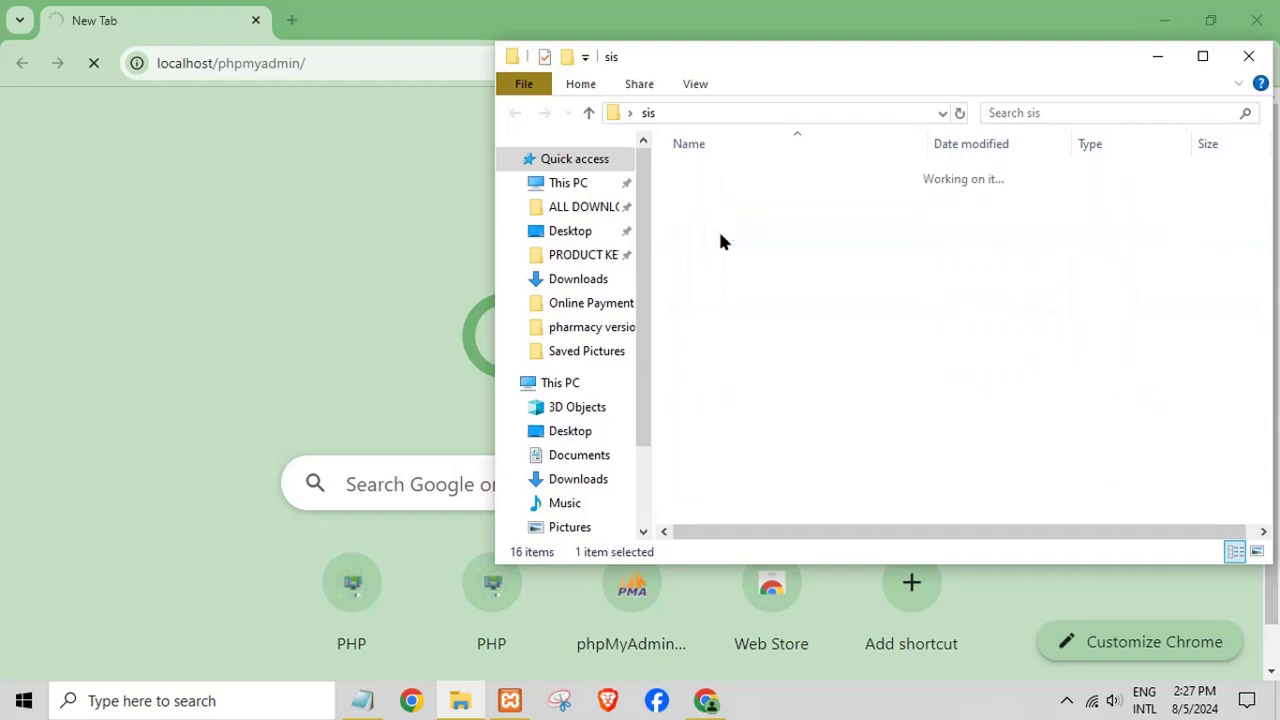
- Copy the name sis_db from sis_db.sql via Rename, then minimize the folder window
click(714, 196)
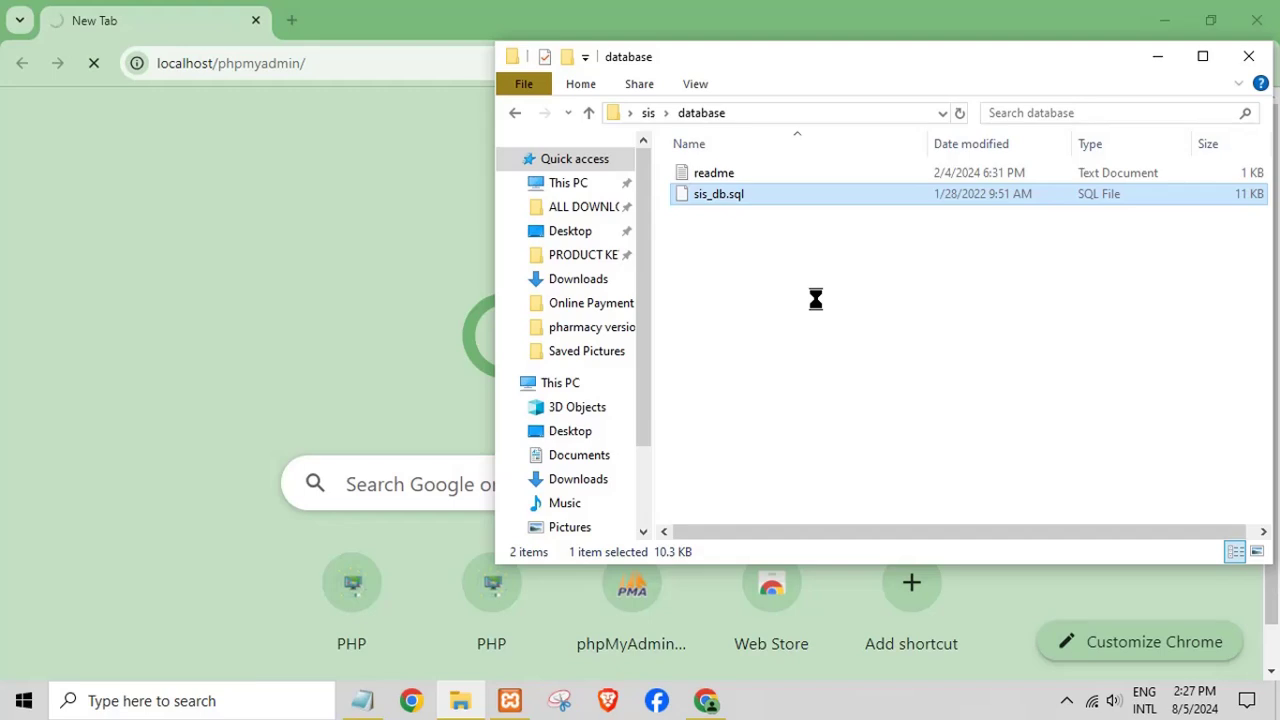
key(shift+F10)
mouse_move(810, 512)
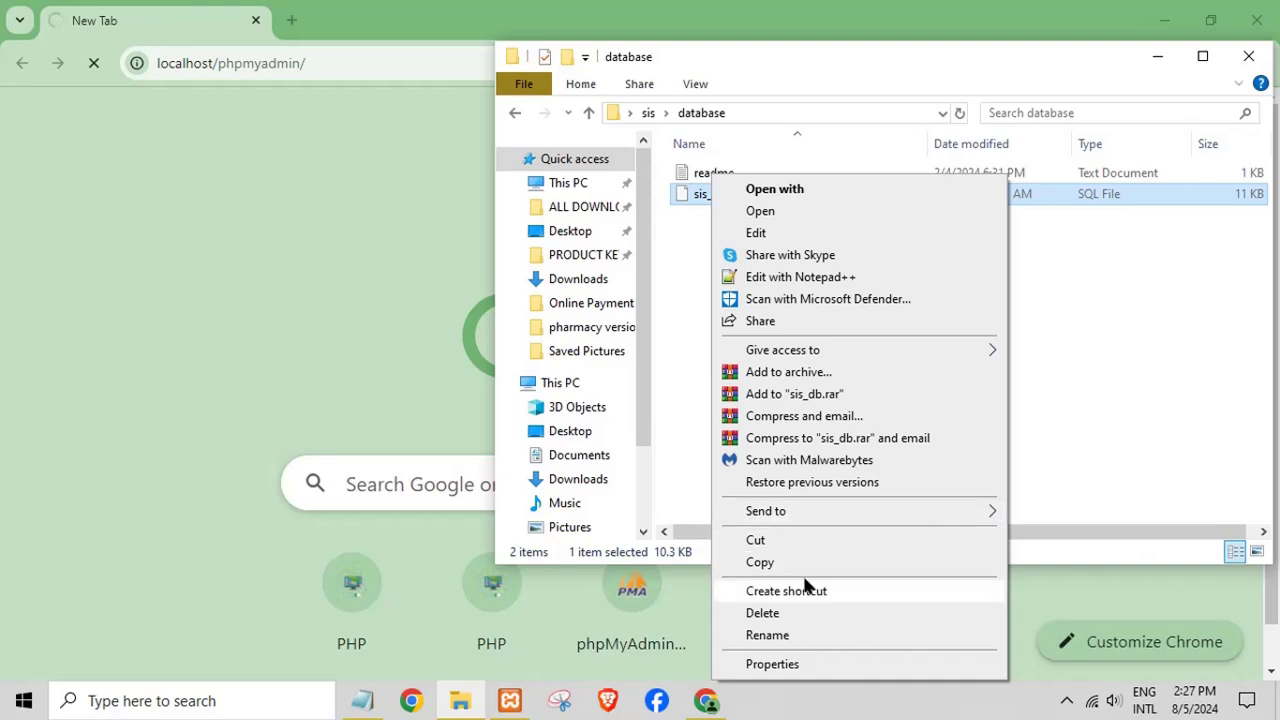
click(772, 638)
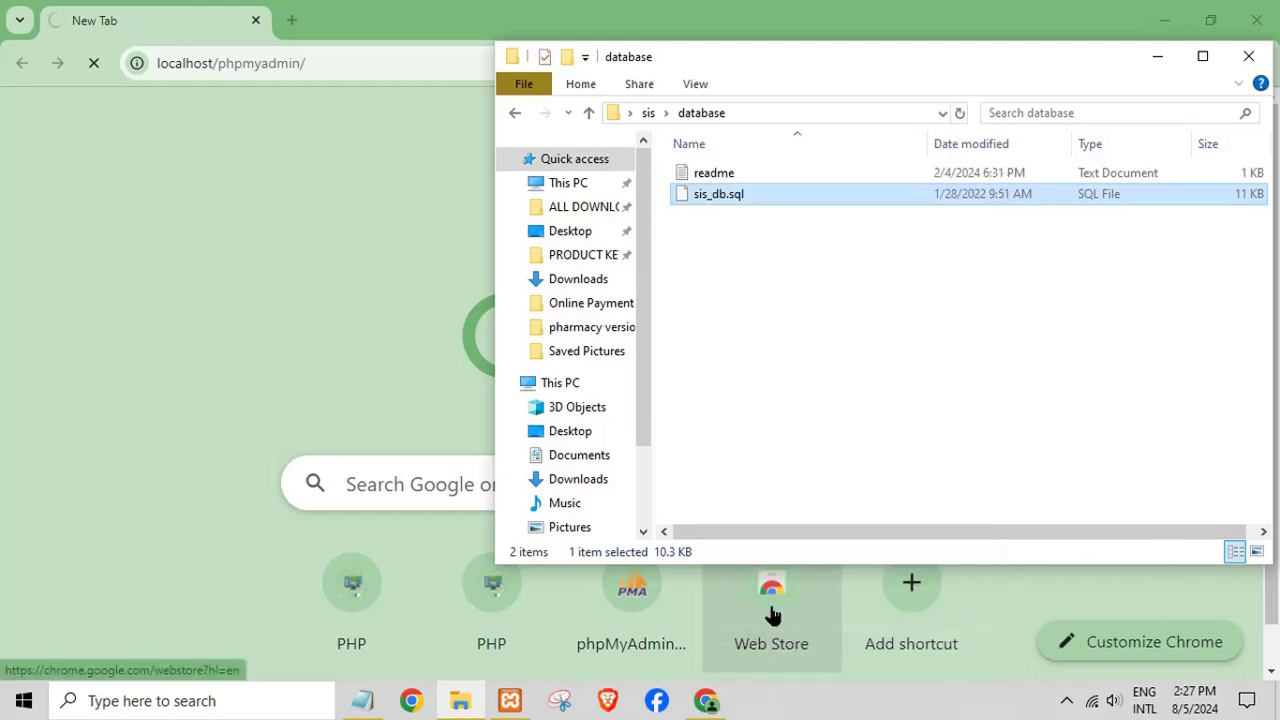
right_click(728, 202)
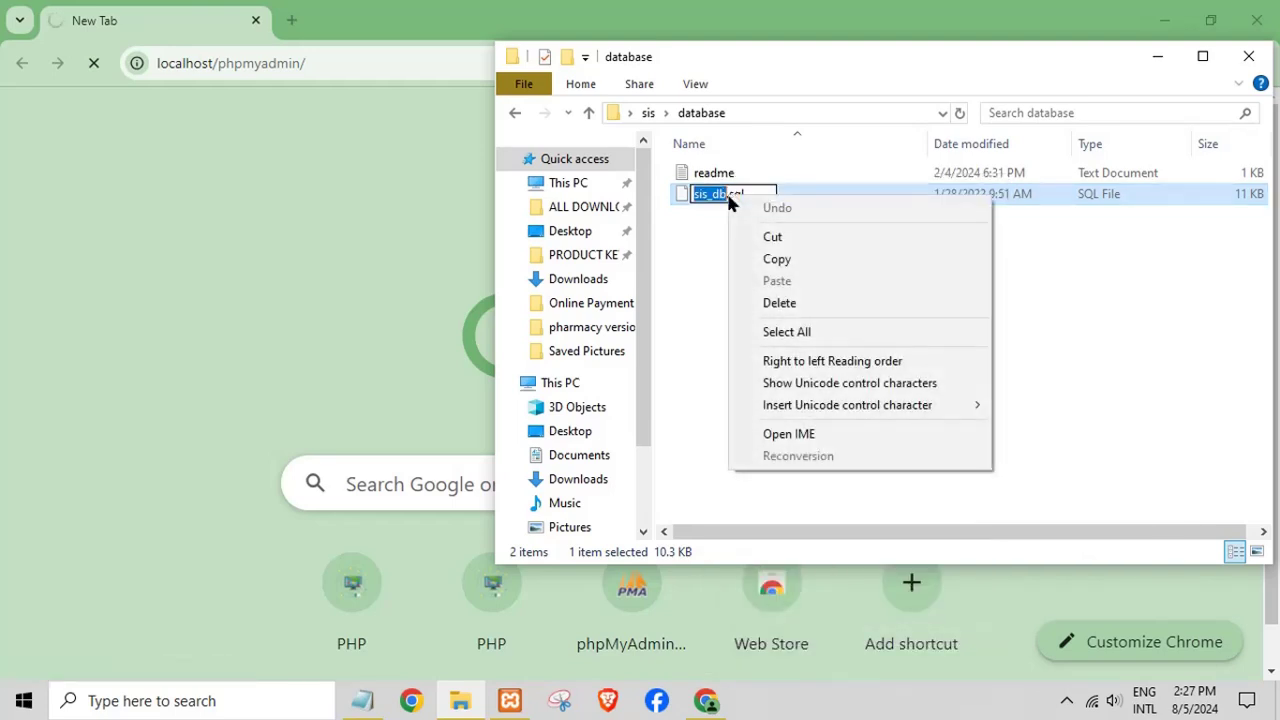
click(769, 262)
click(1162, 58)
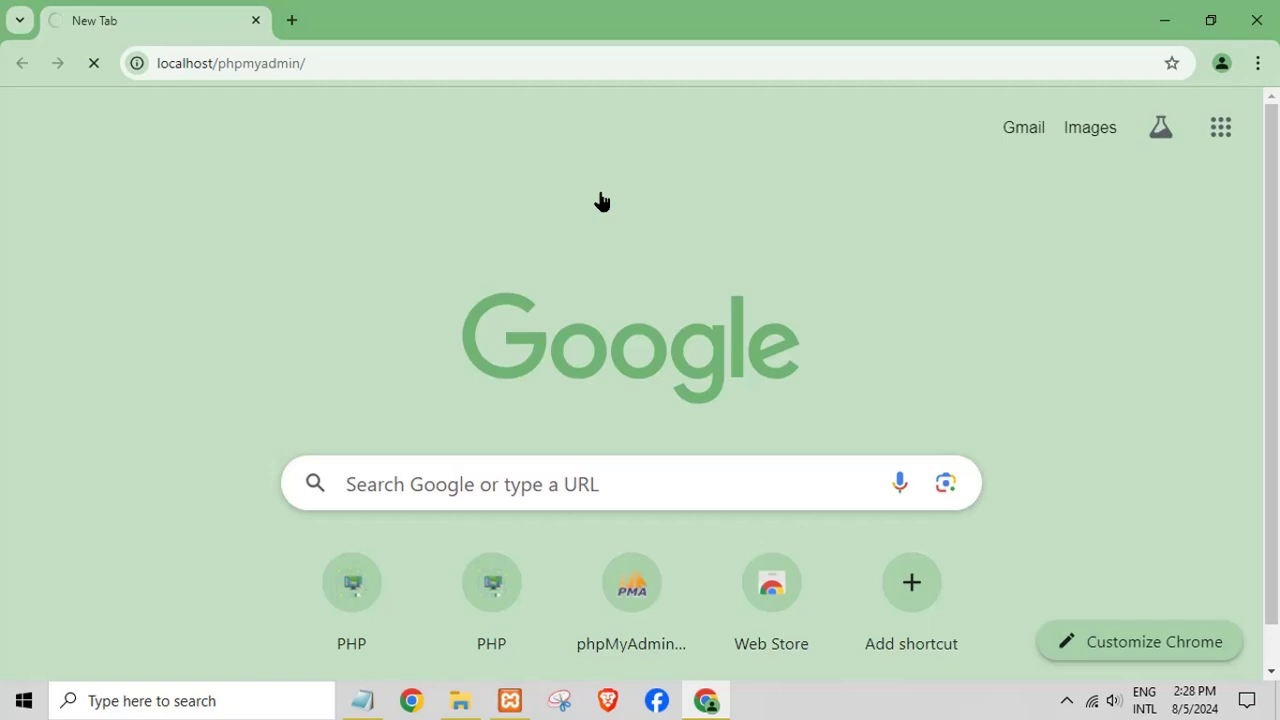
- Stop the stalled load, reload localhost/phpmyadmin, and choose New in the sidebar
click(92, 65)
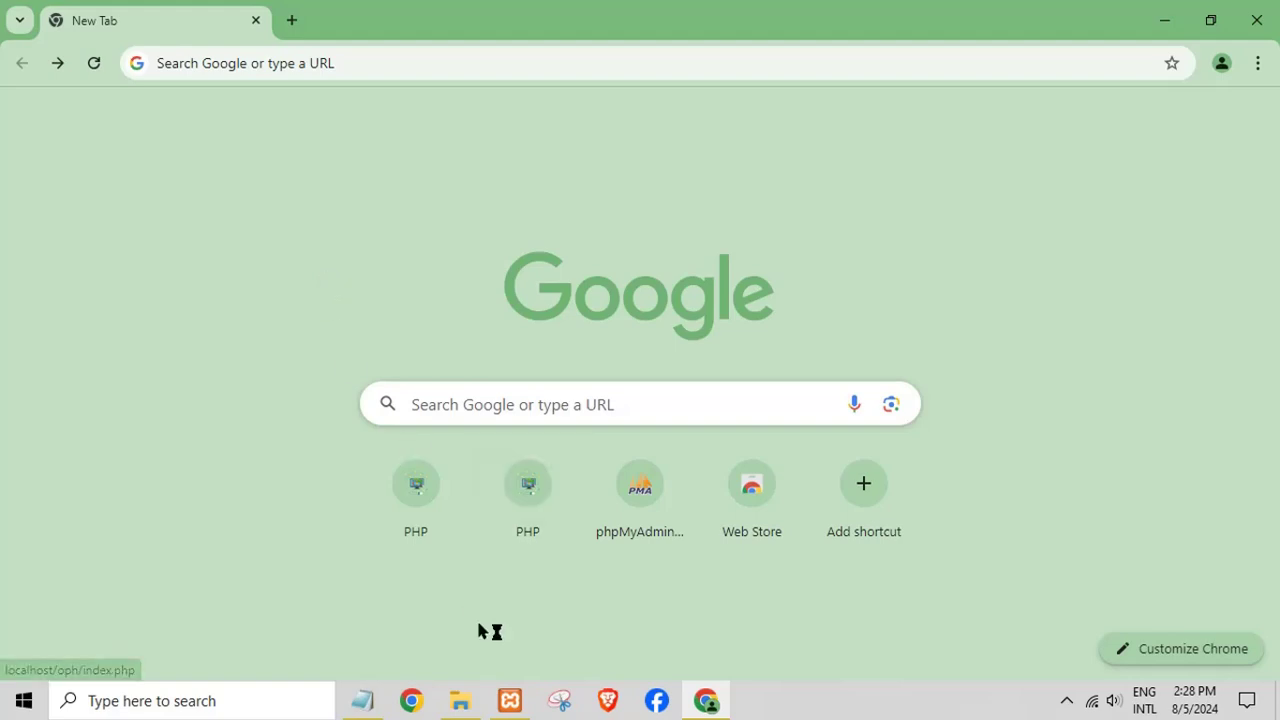
click(189, 63)
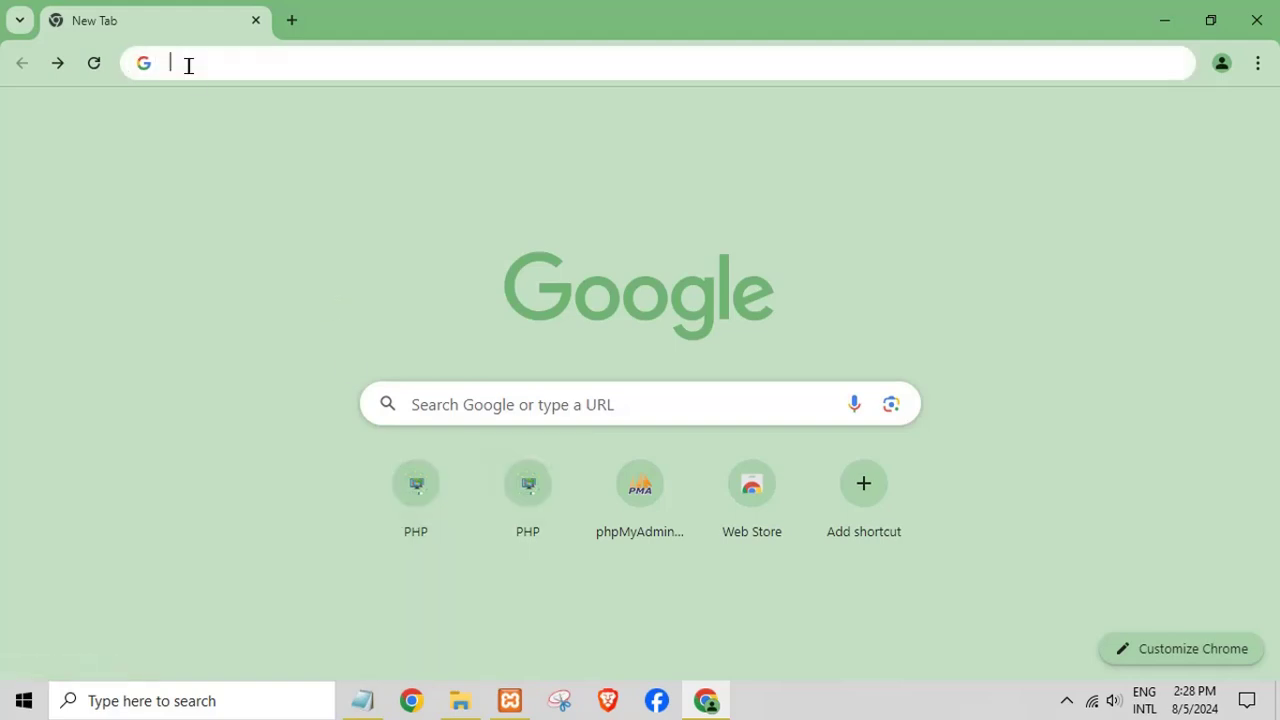
text(localhost/phpmyadmin/)
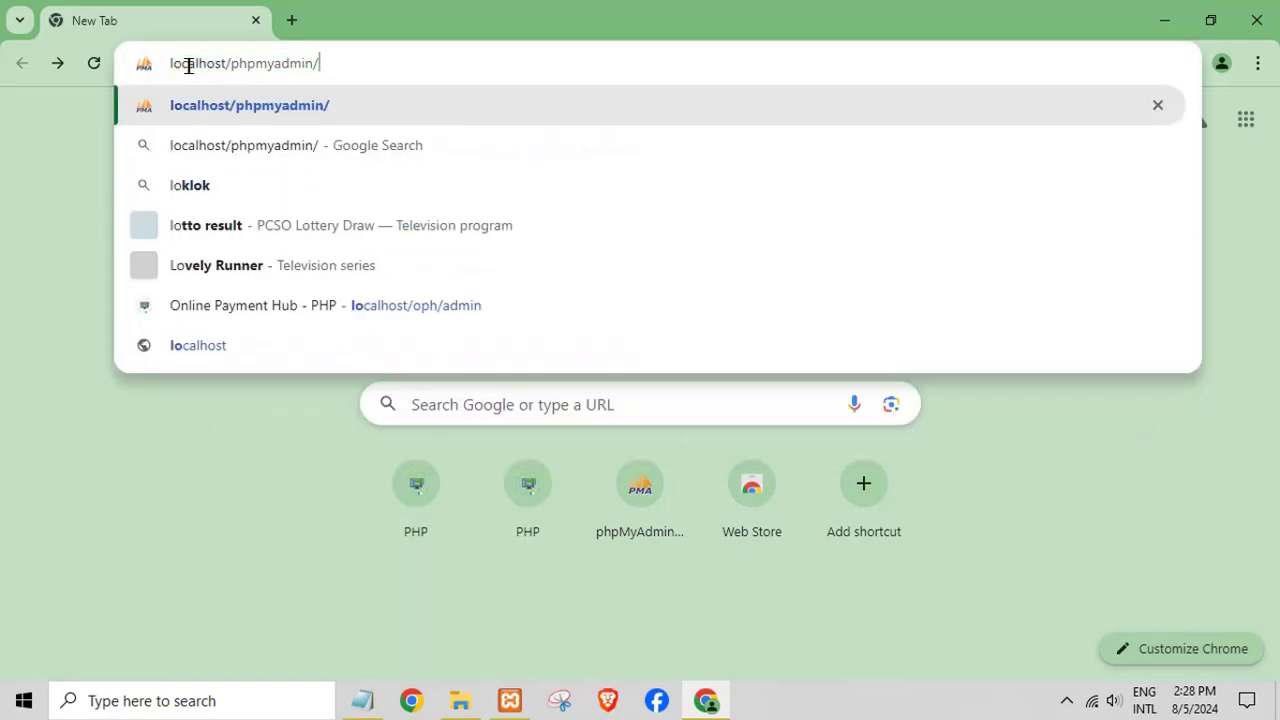
key(Return)
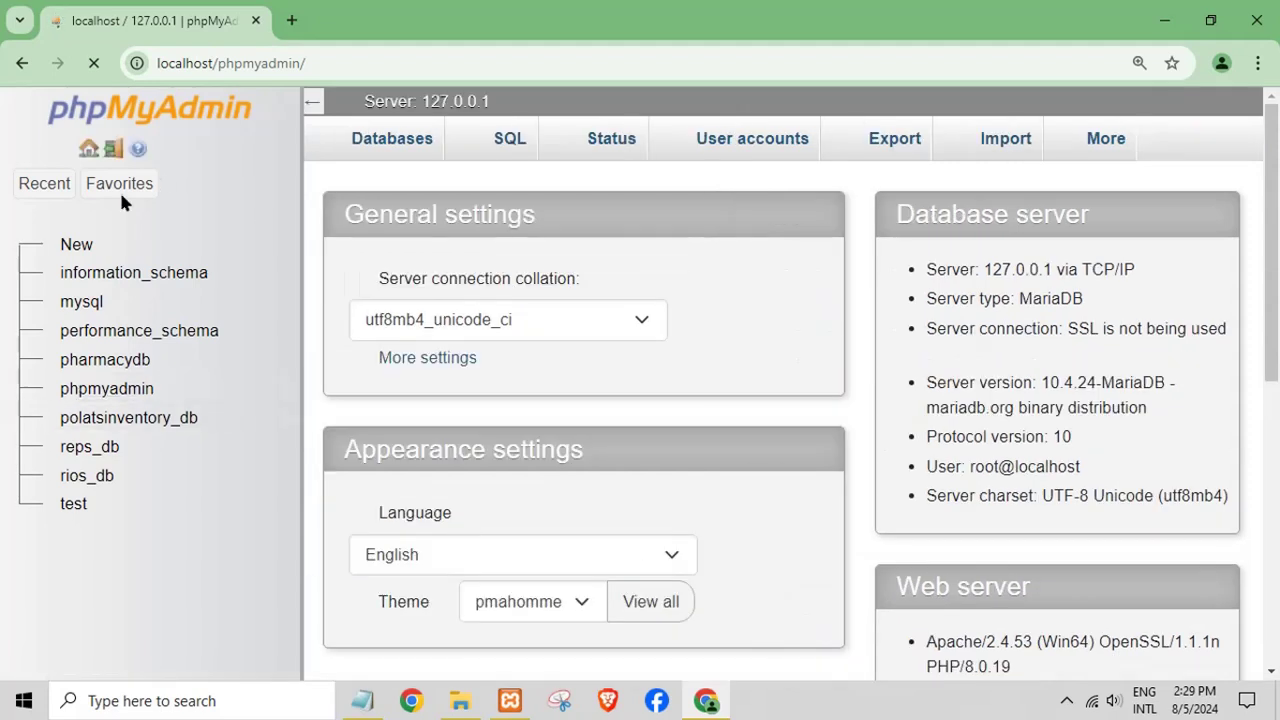
click(75, 246)
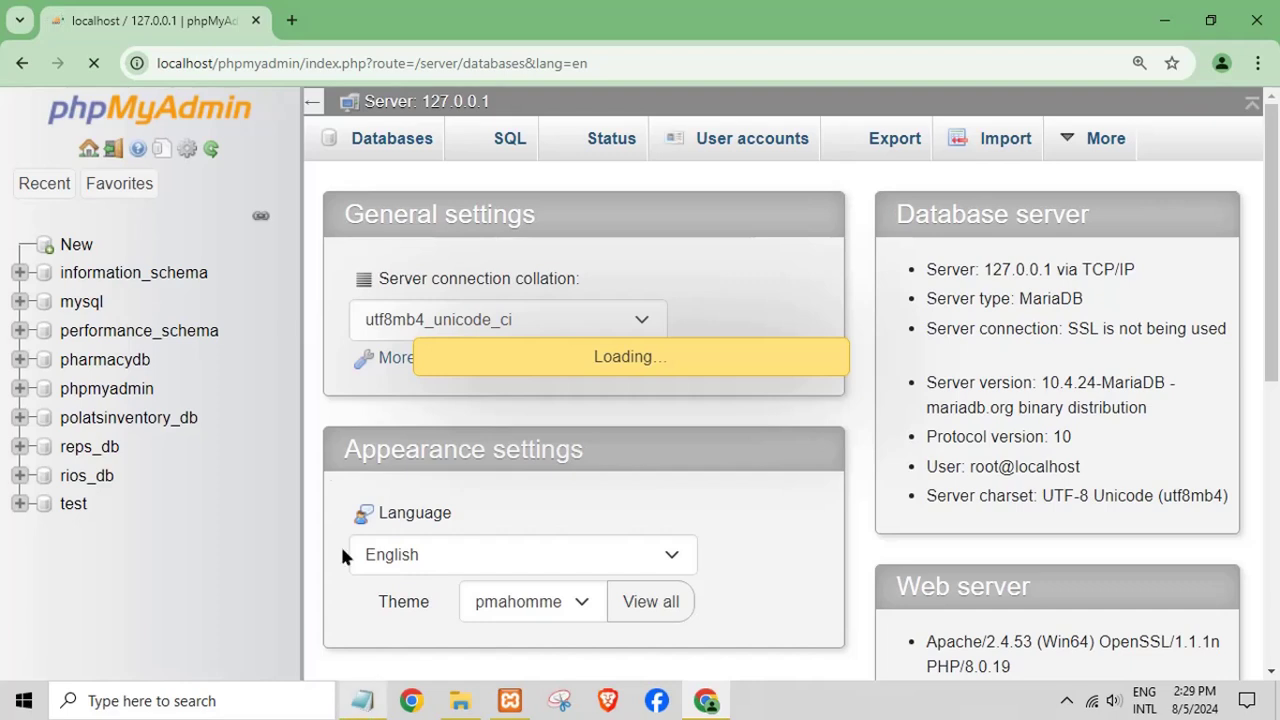
- Type sis_db into the Notepad note and copy it to the clipboard
click(365, 705)
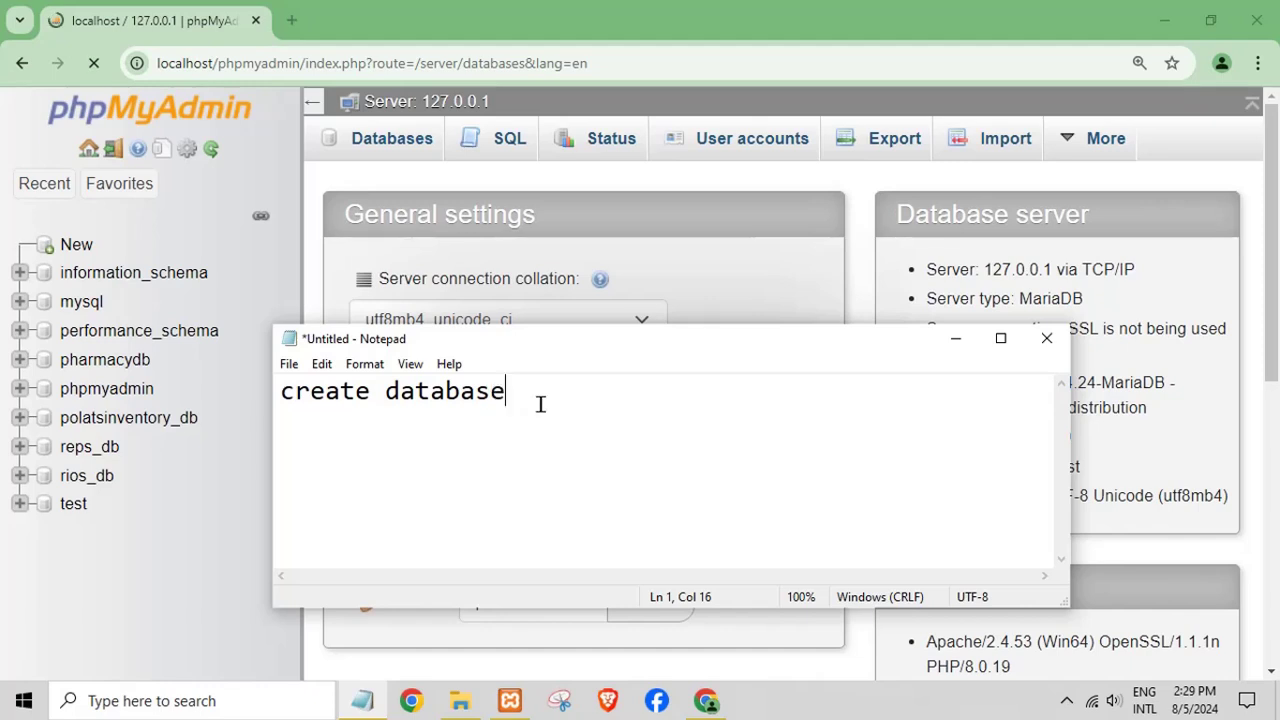
drag(540, 404, 177, 400)
text(sis_db)
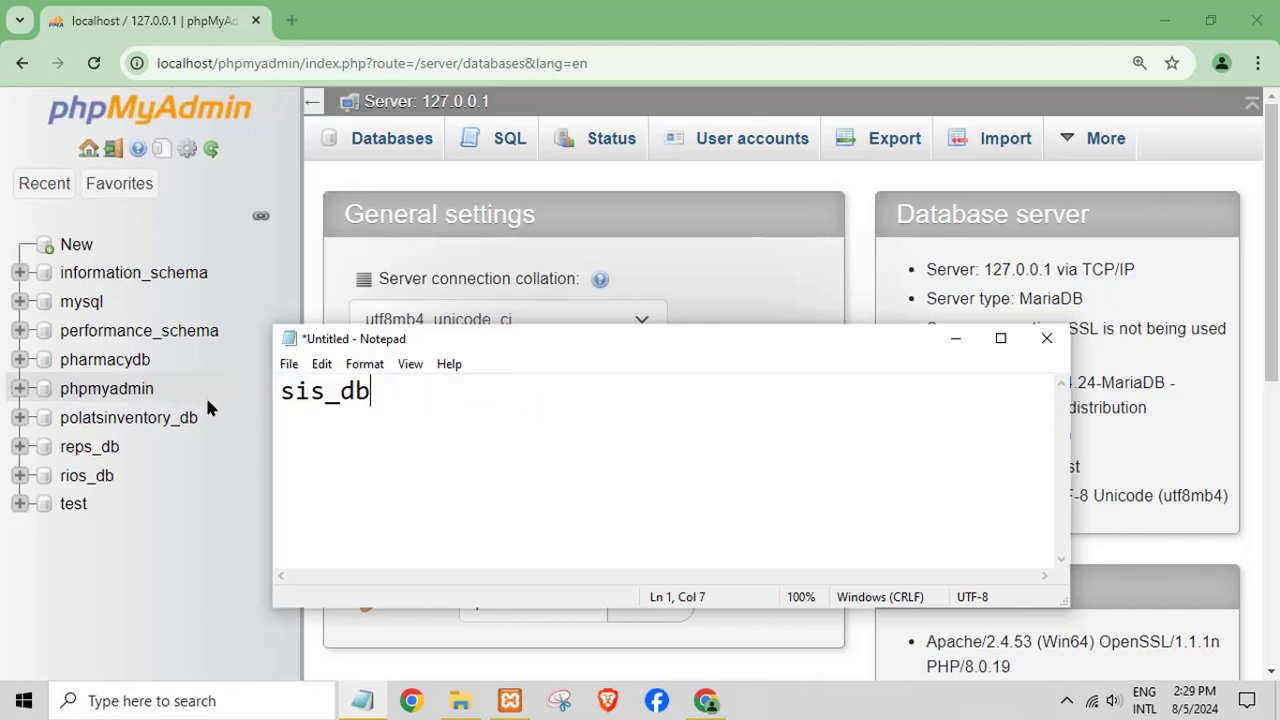
drag(462, 390, 276, 396)
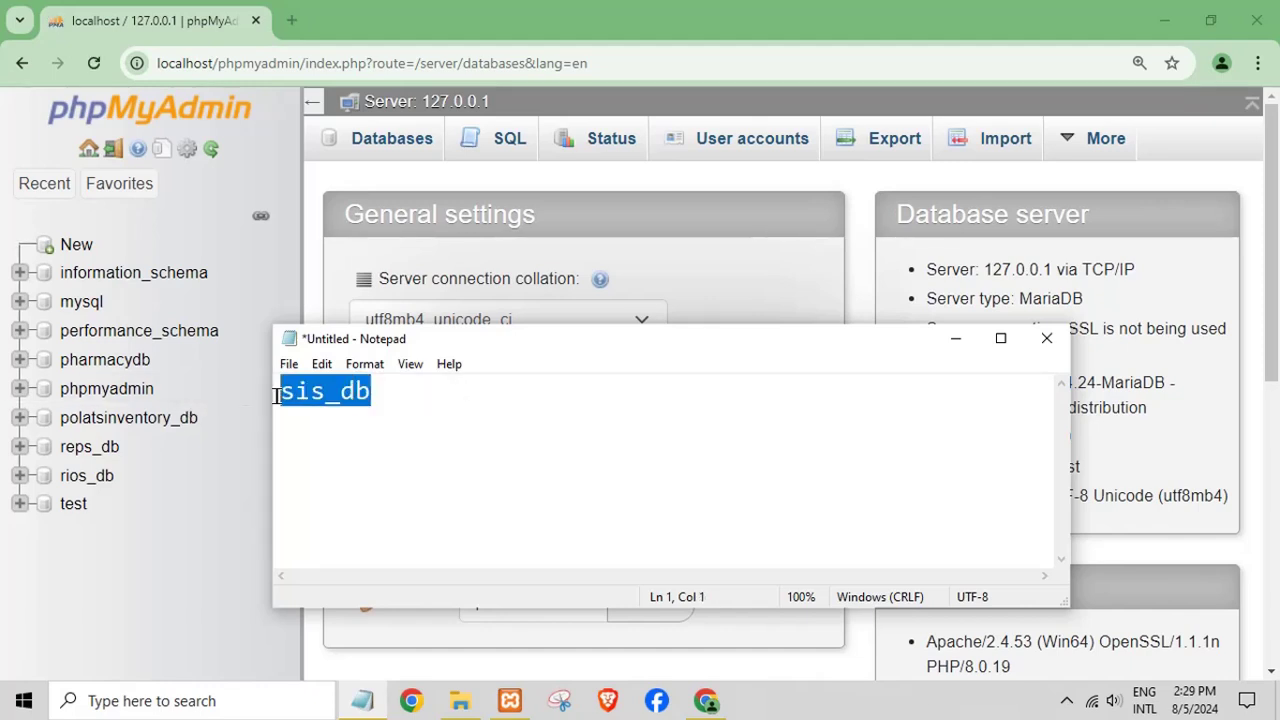
right_click(358, 398)
click(385, 163)
click(955, 338)
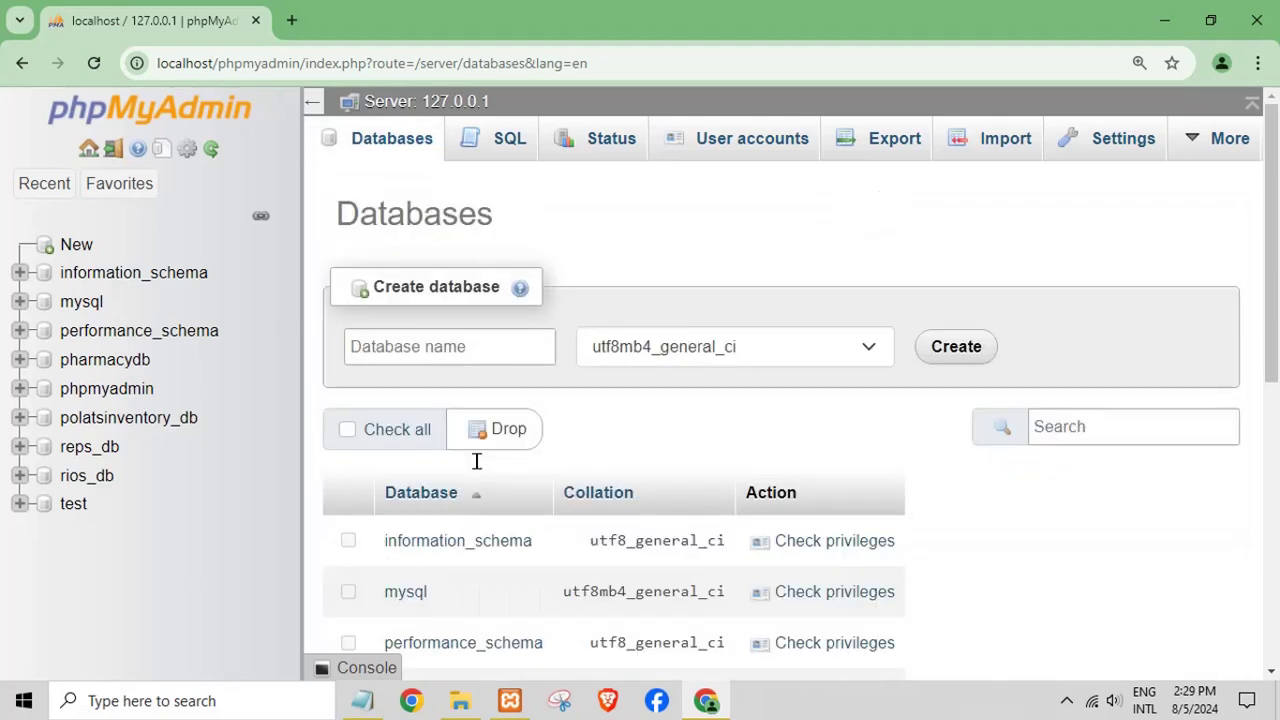
- Paste sis_db as the database name, pick a collation, and create the database
click(420, 345)
right_click(425, 348)
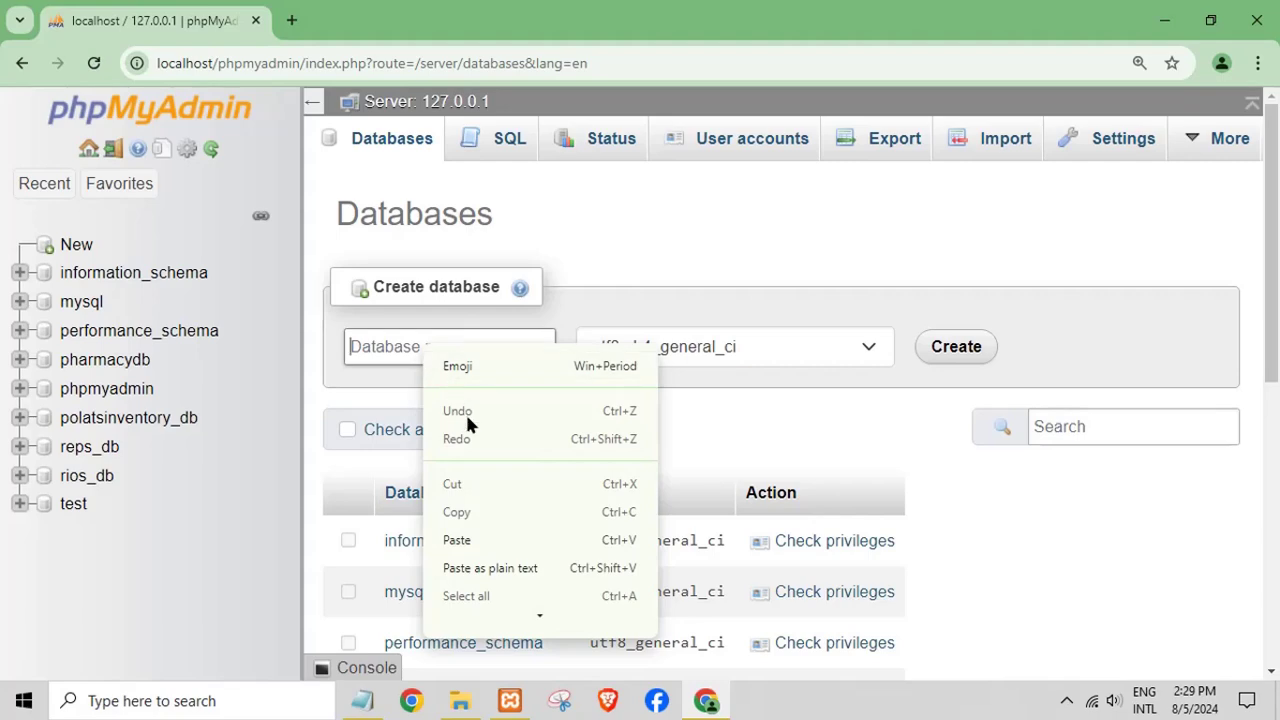
click(457, 540)
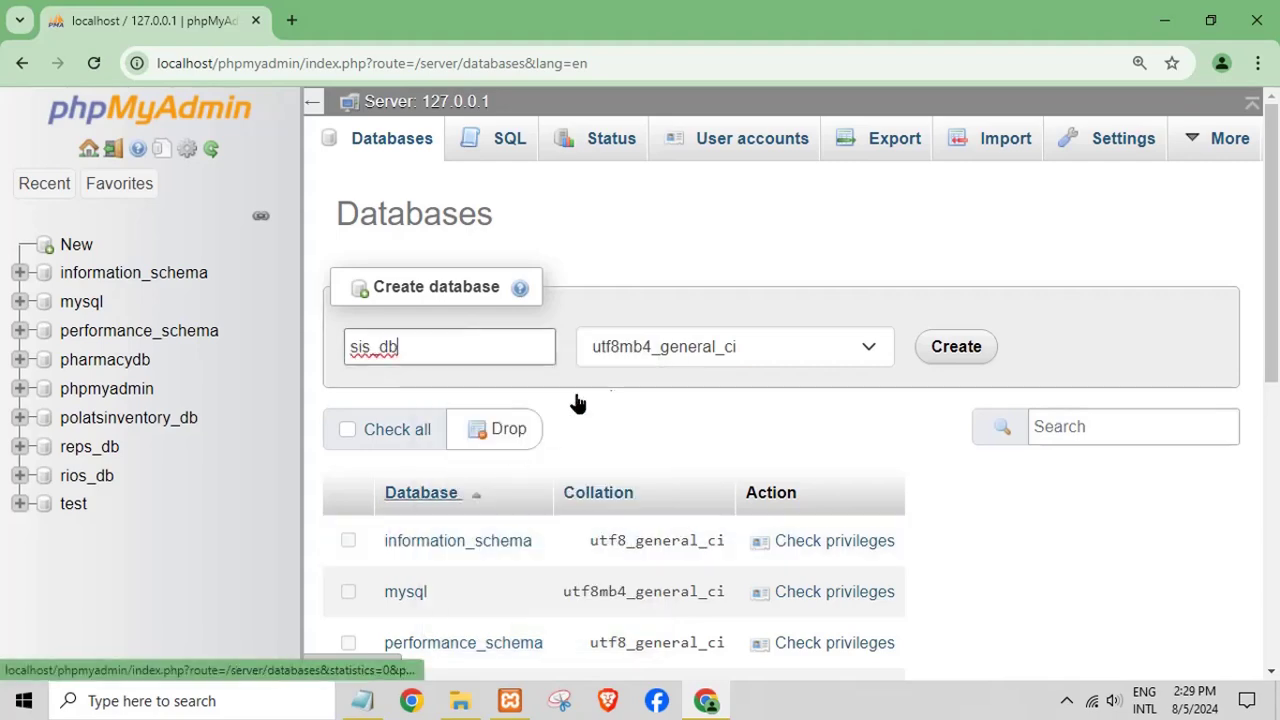
click(847, 344)
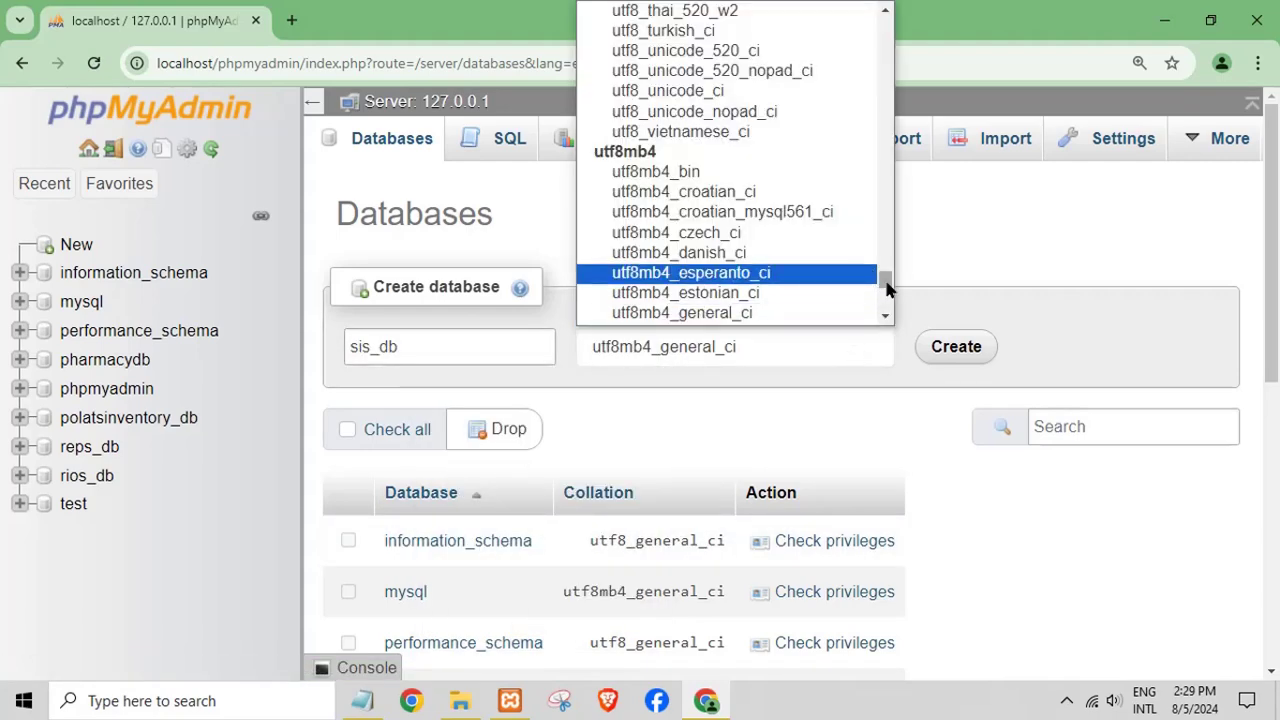
drag(884, 278, 888, 14)
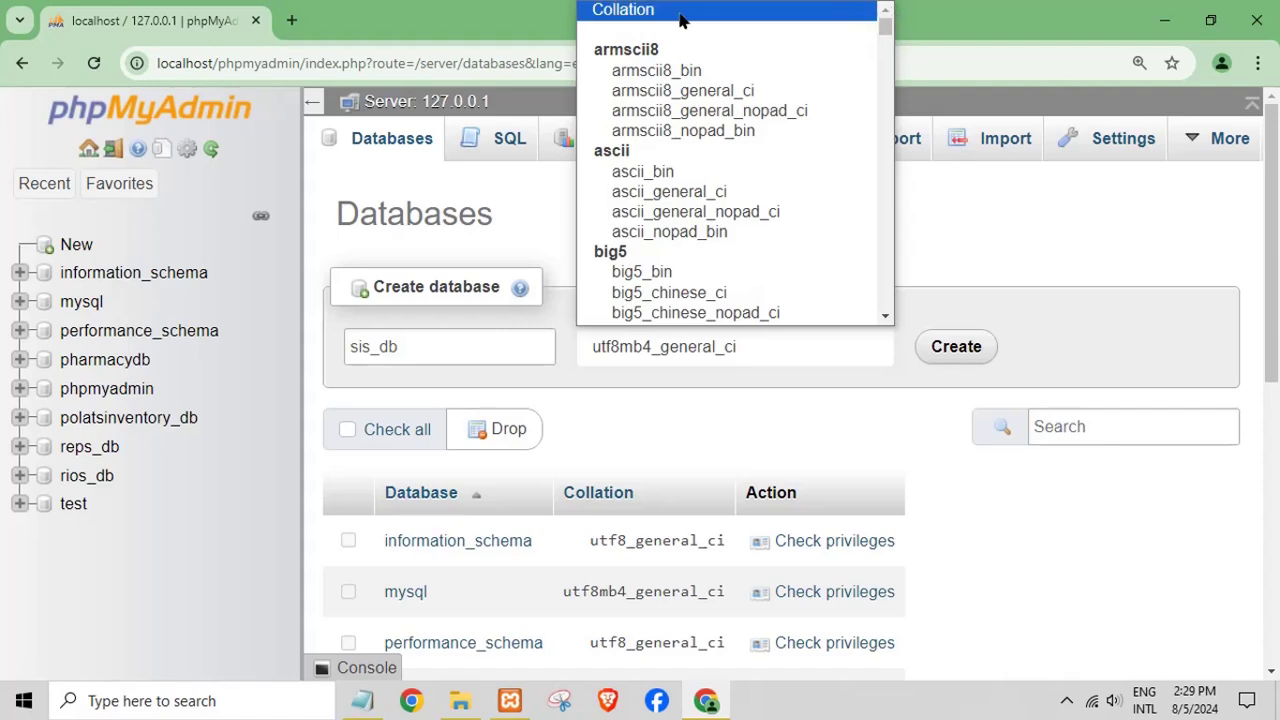
click(600, 12)
click(940, 352)
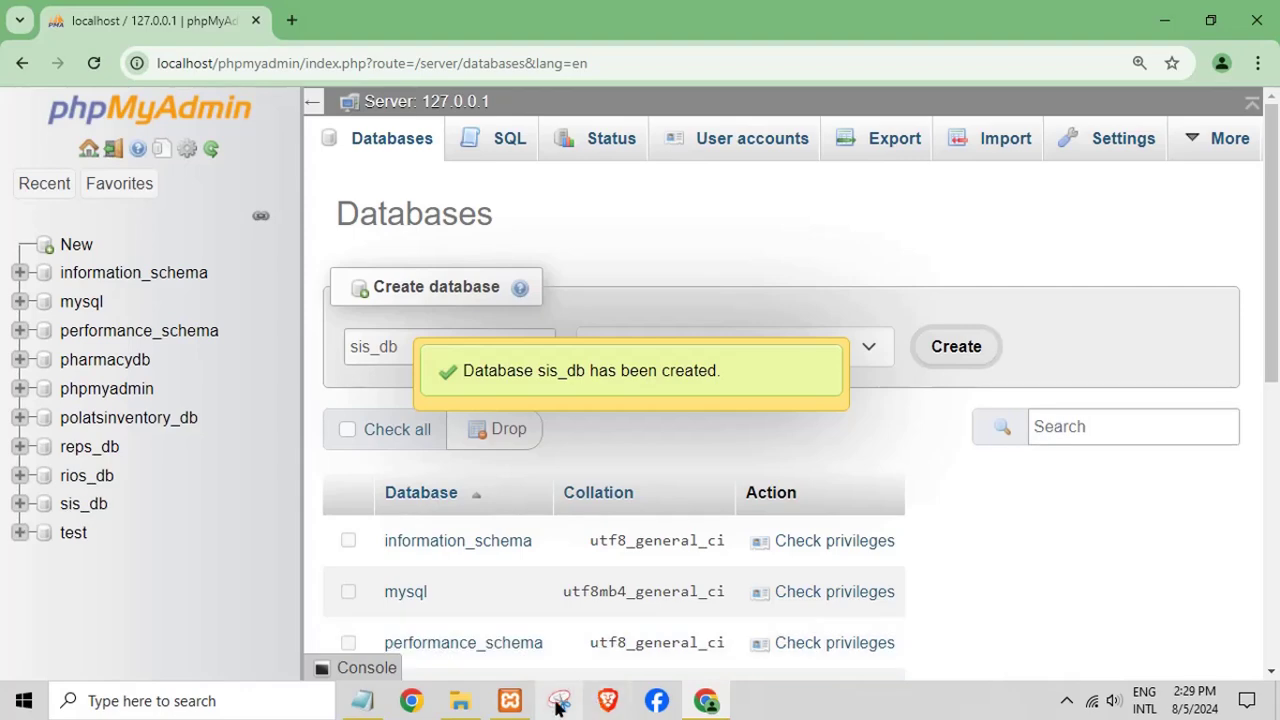
click(460, 700)
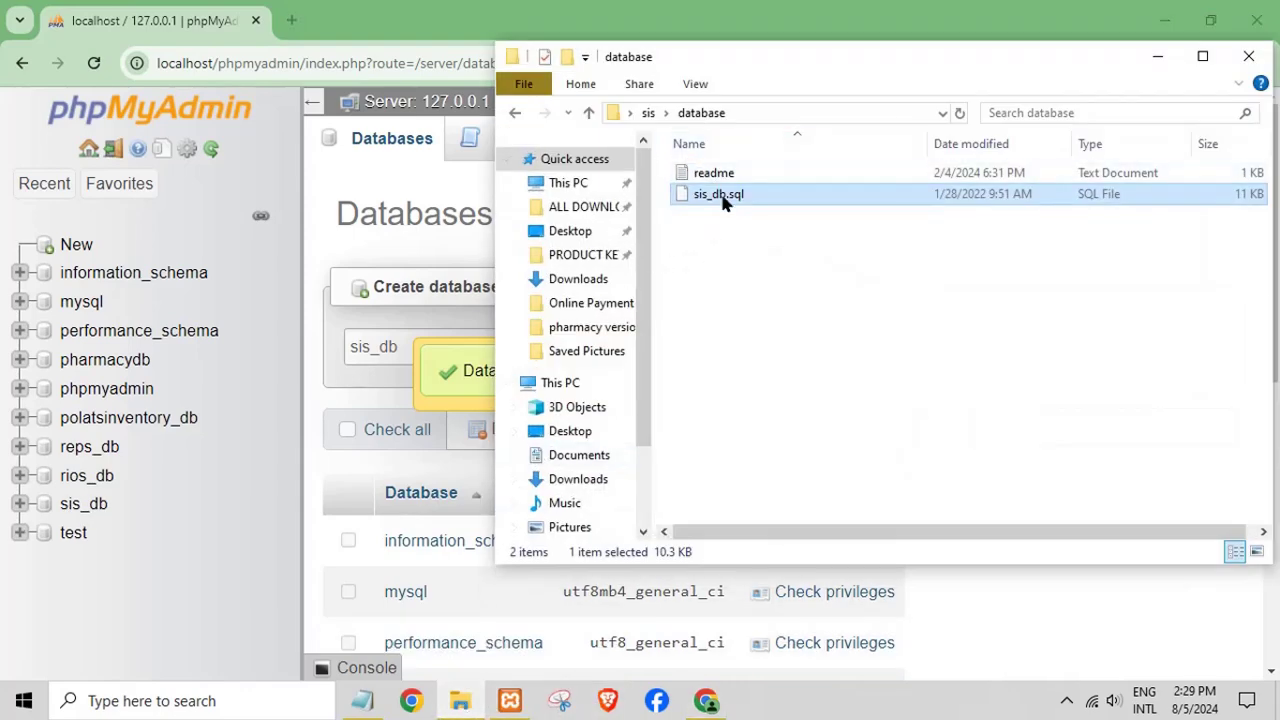
click(1157, 56)
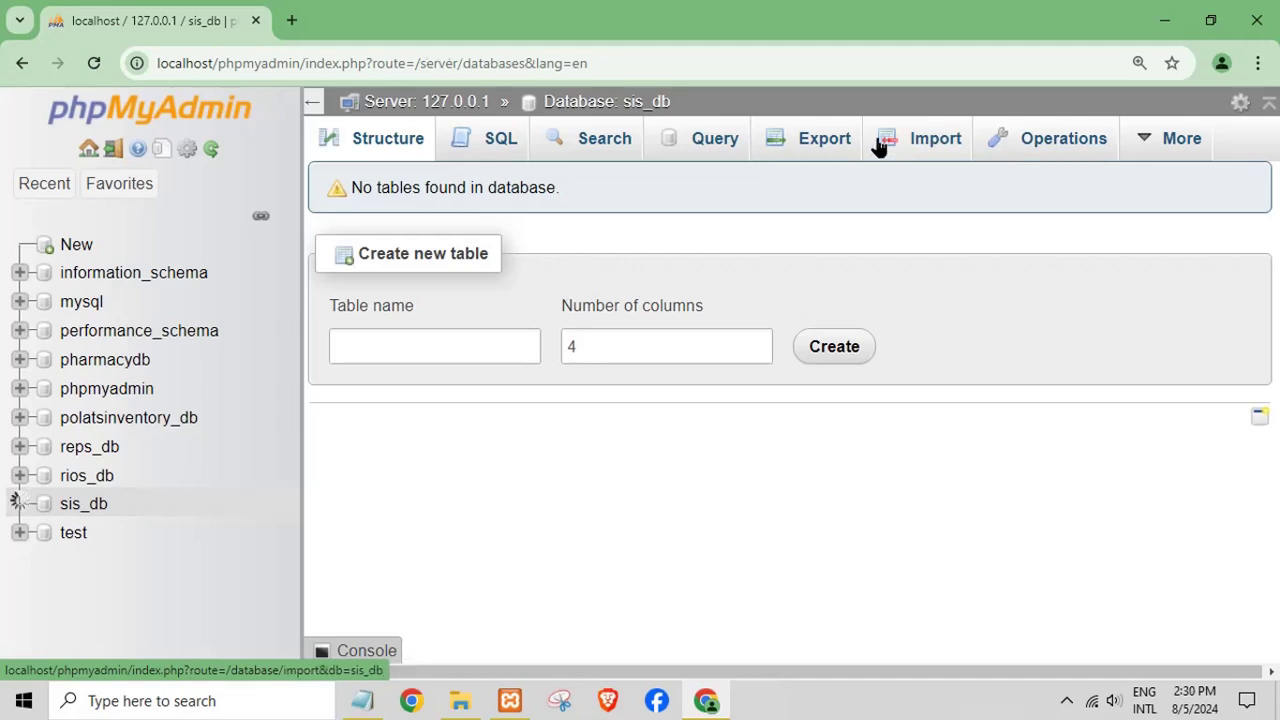
- On sis_db's Import page, choose sis\database\sis_db.sql as the file to import
click(878, 145)
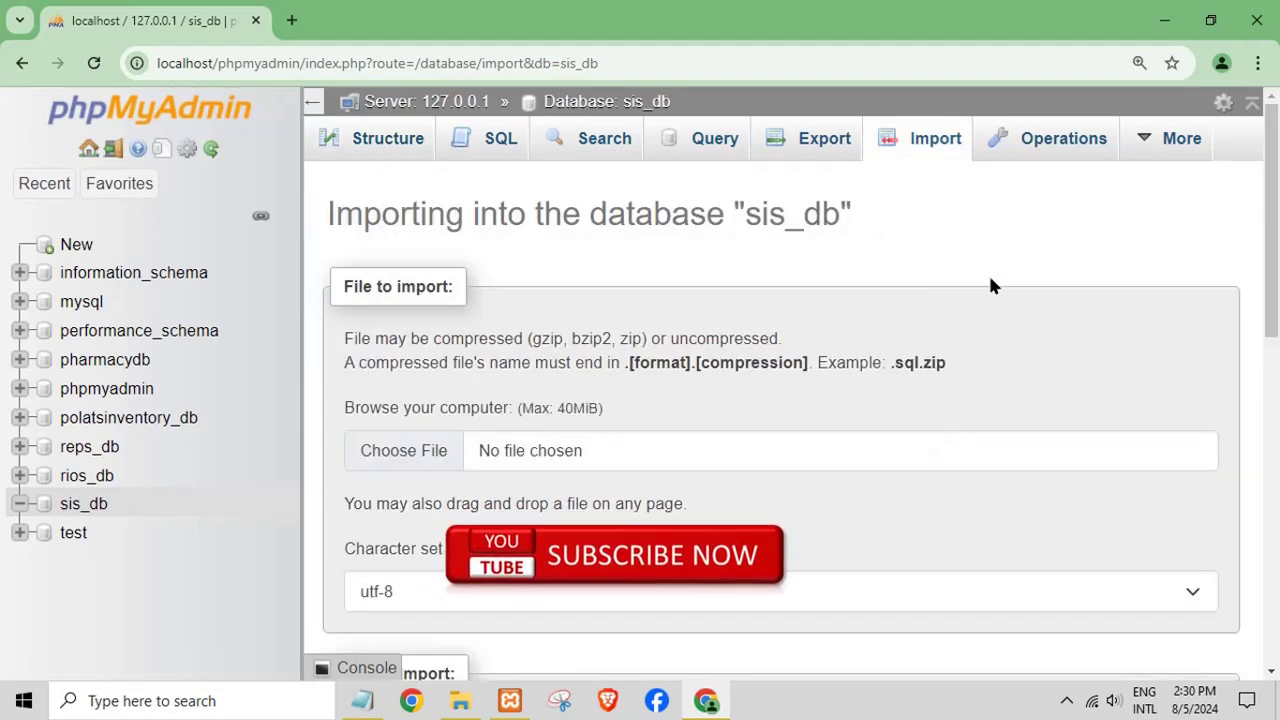
click(445, 455)
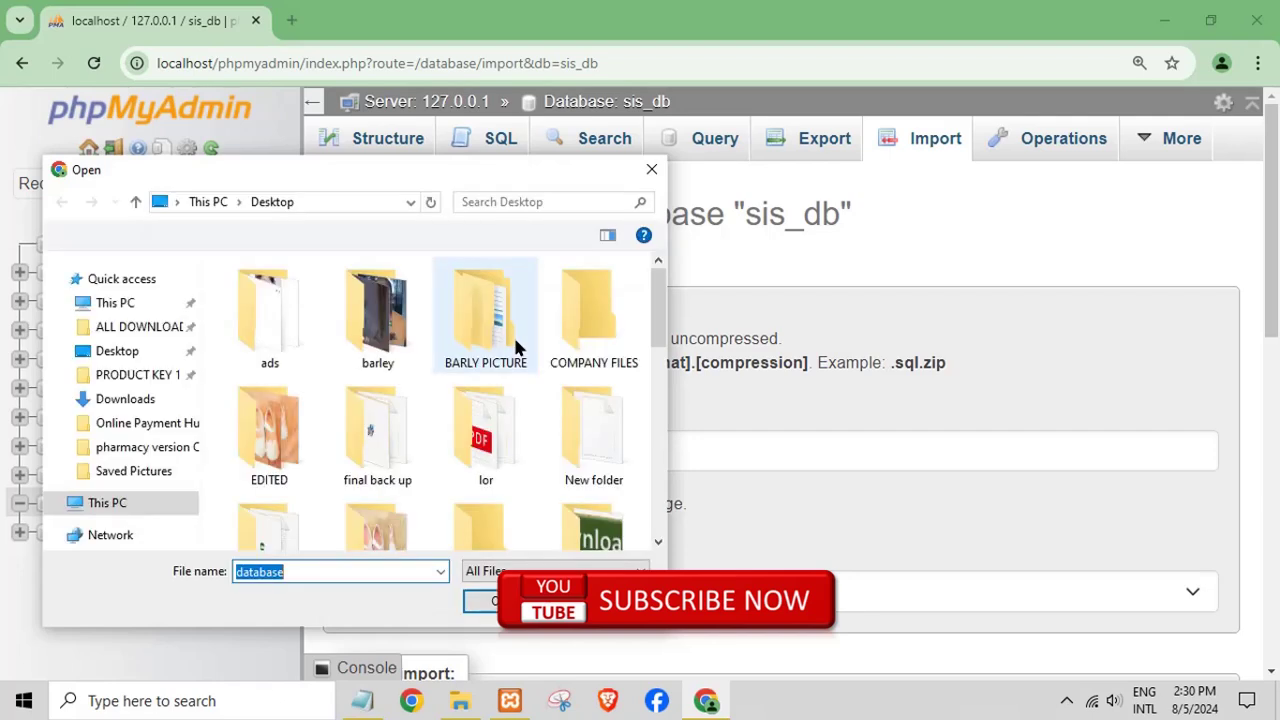
mouse_move(660, 313)
mouse_down()
mouse_move(668, 470)
mouse_move(658, 330)
mouse_up()
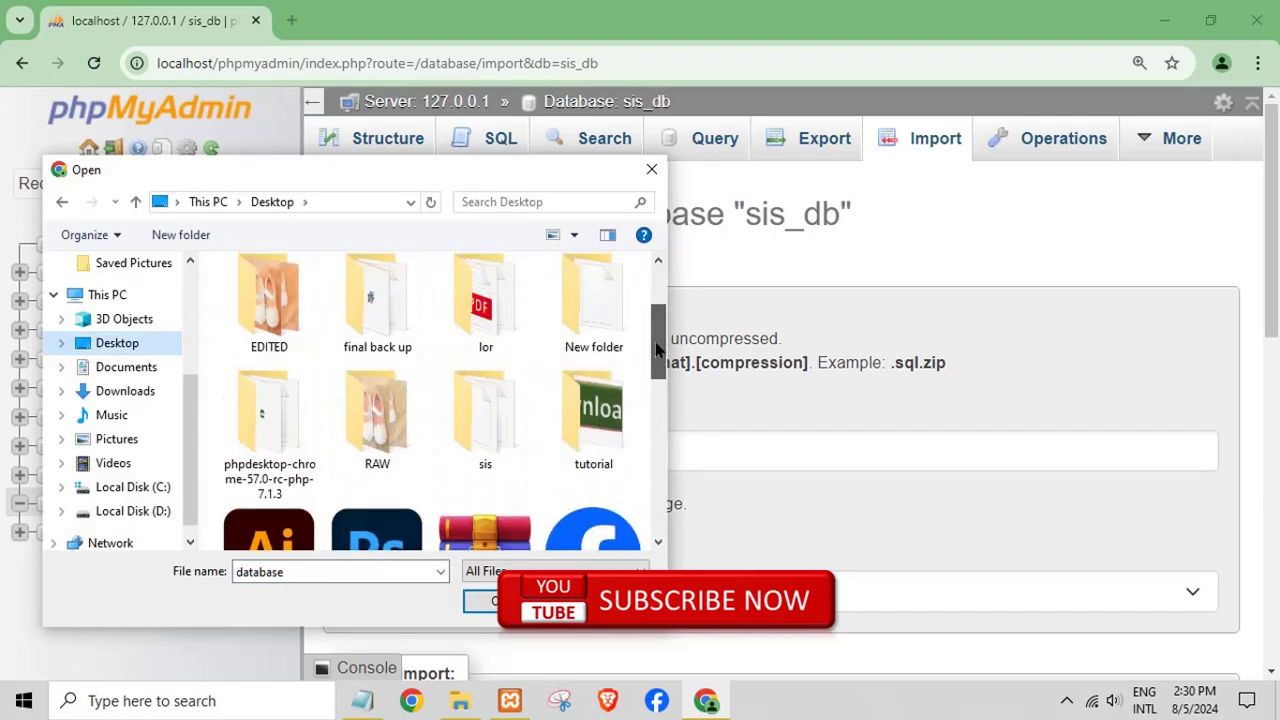
double_click(485, 435)
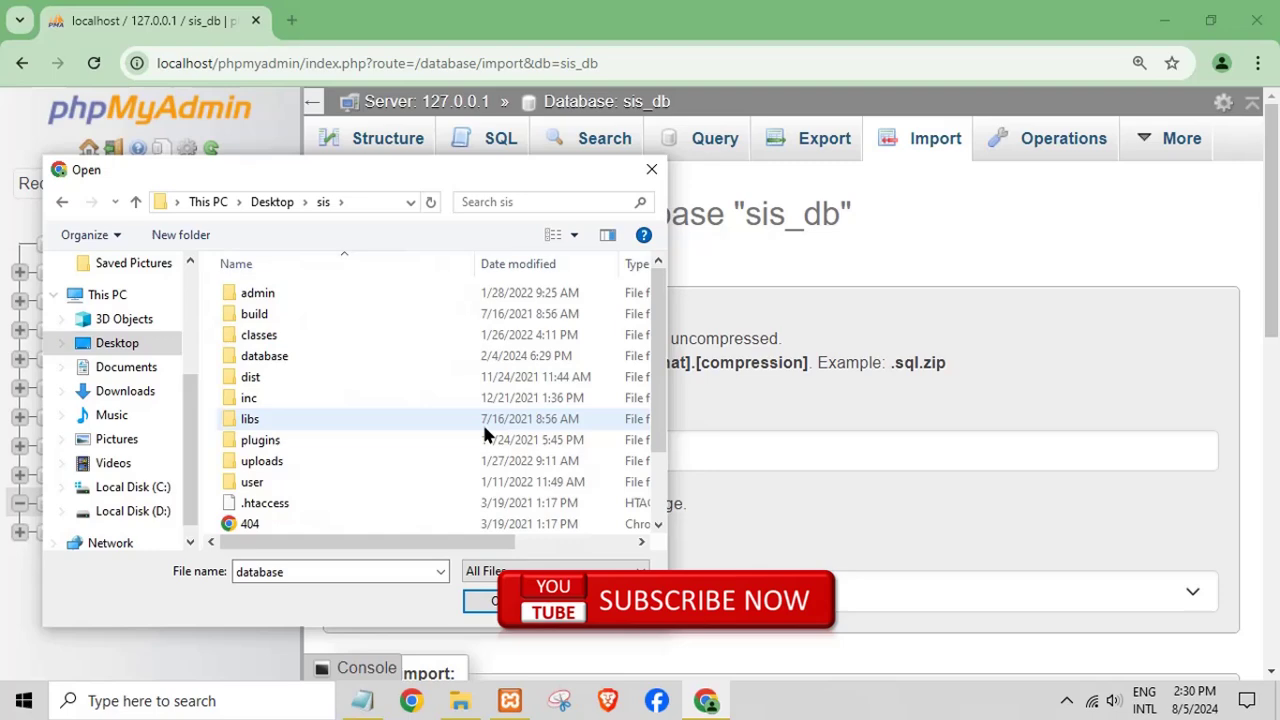
double_click(290, 357)
click(258, 316)
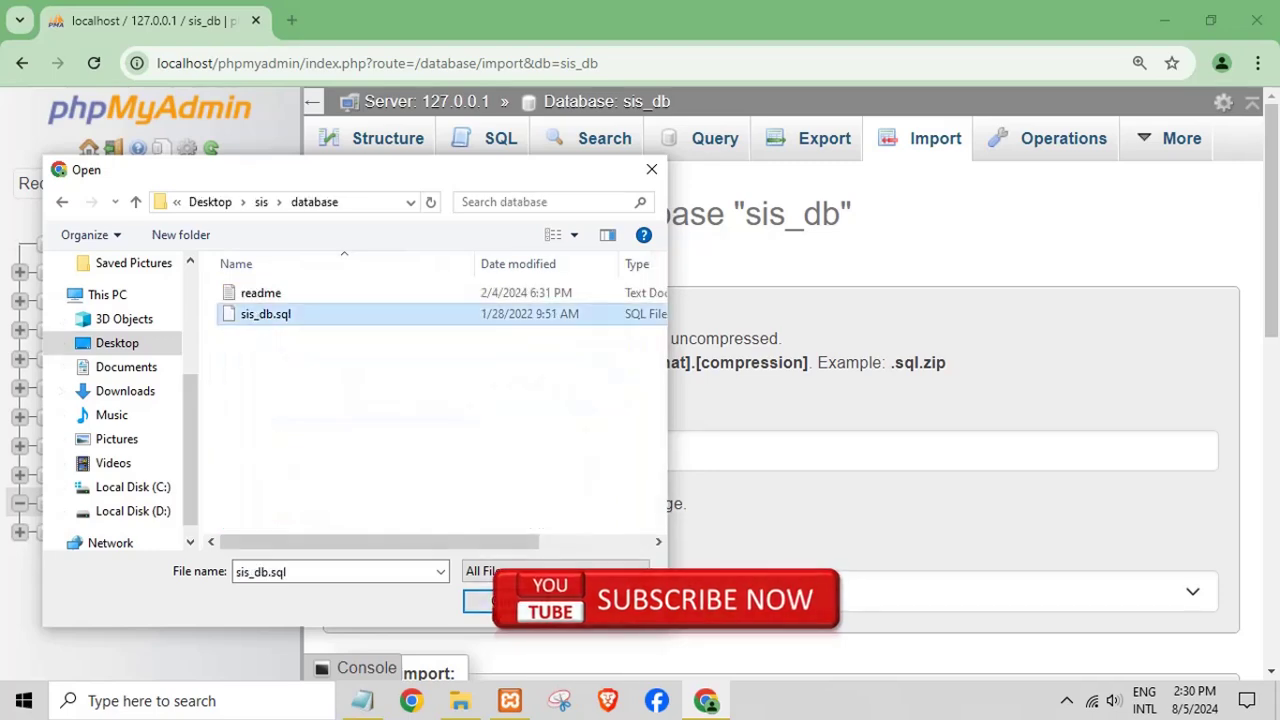
double_click(258, 316)
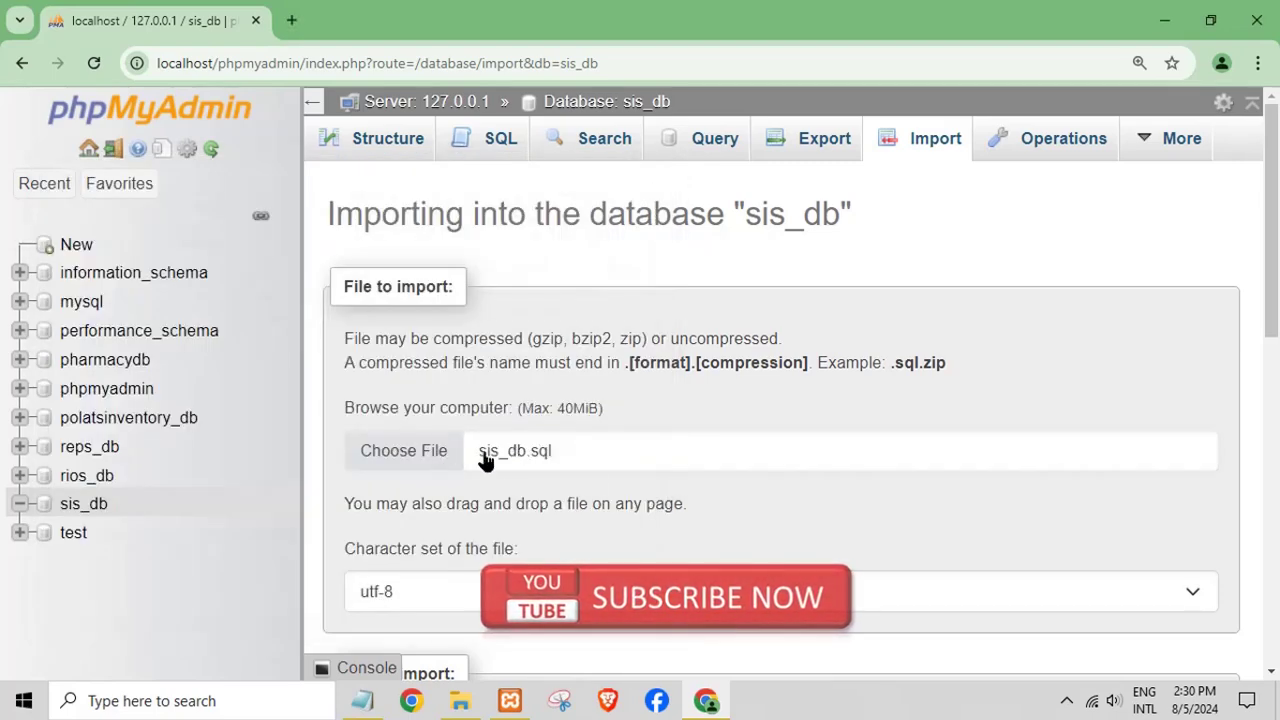
drag(1275, 330, 1268, 667)
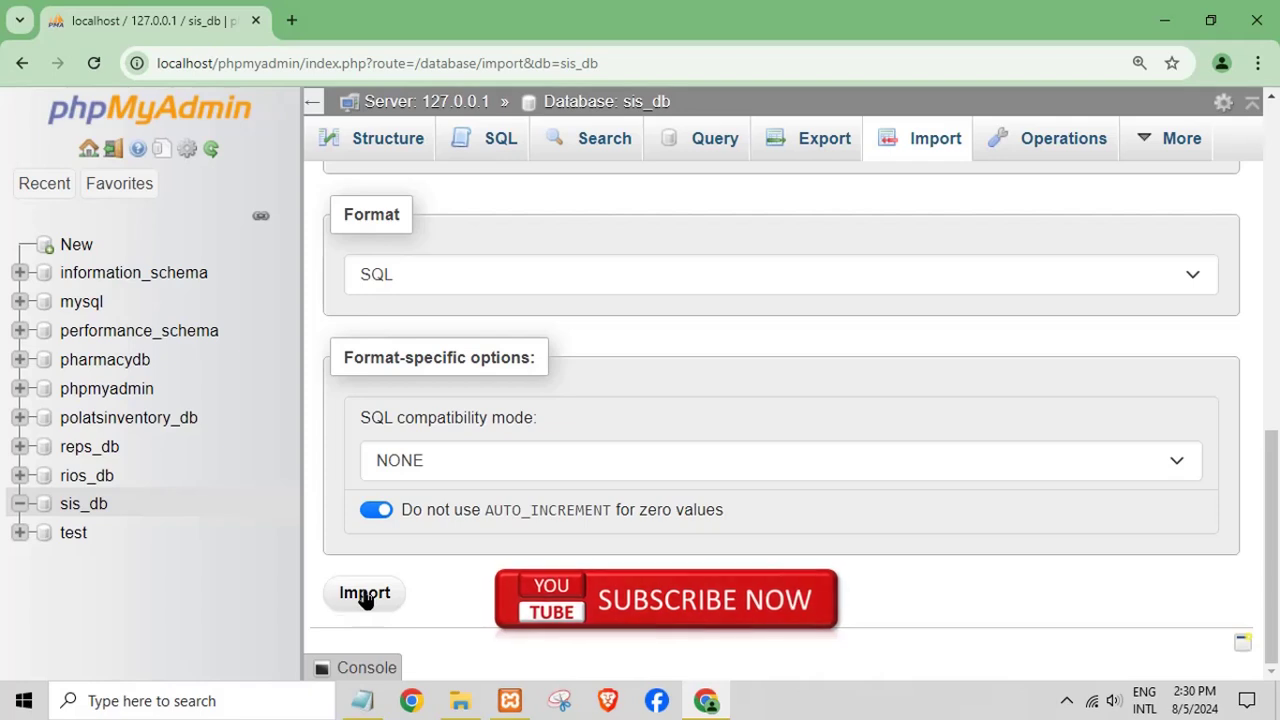
- Run the sis_db.sql import, briefly noting 'wait to succes import' in Notepad then deleting it
click(365, 594)
click(364, 701)
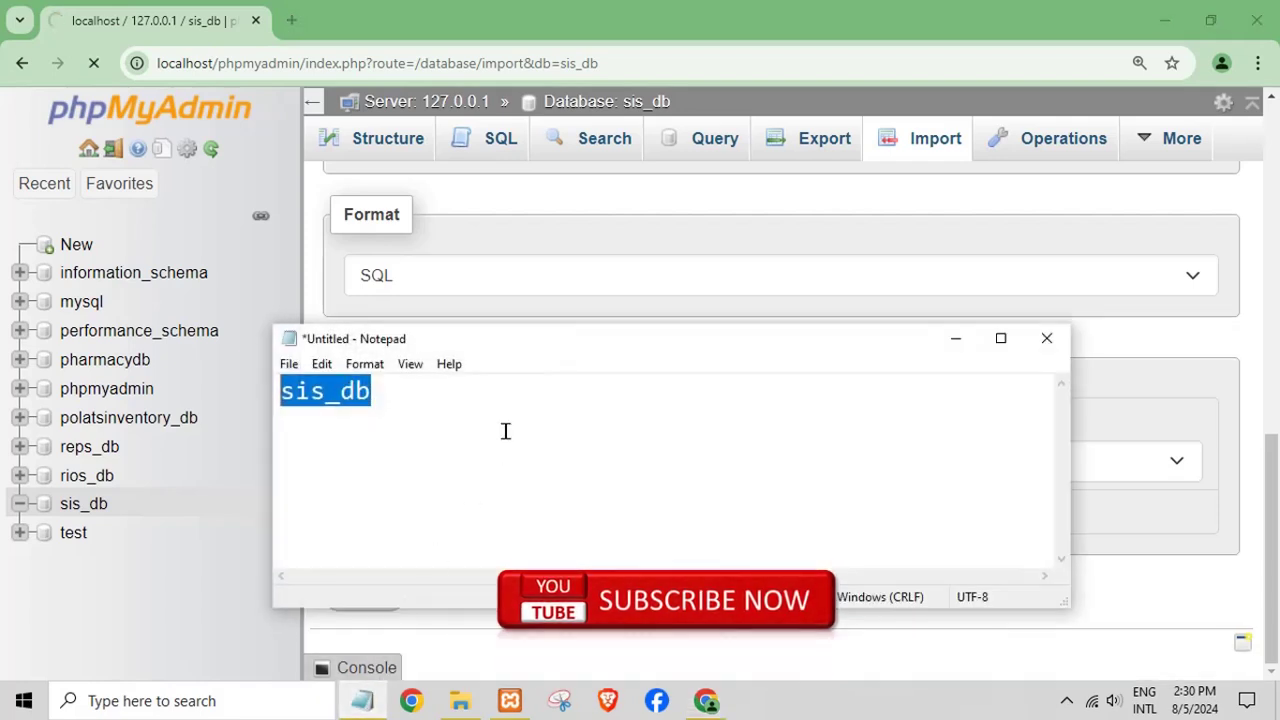
text(wa)
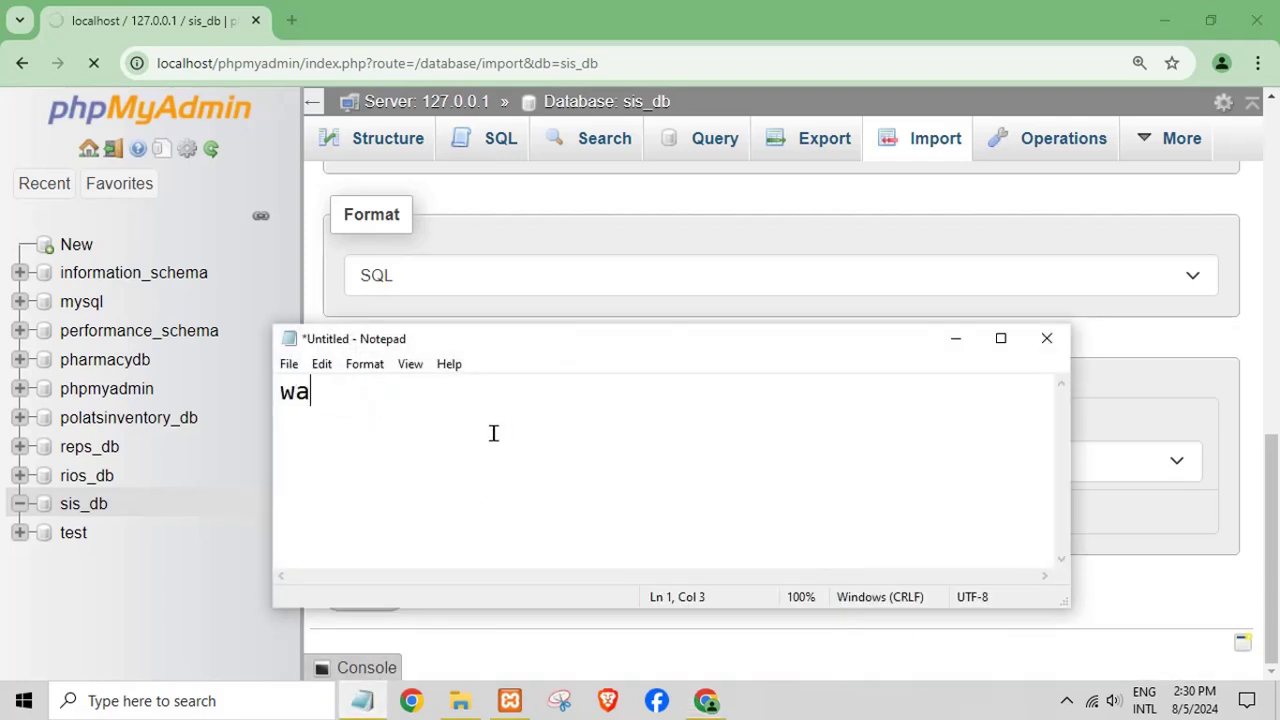
text(it to succe)
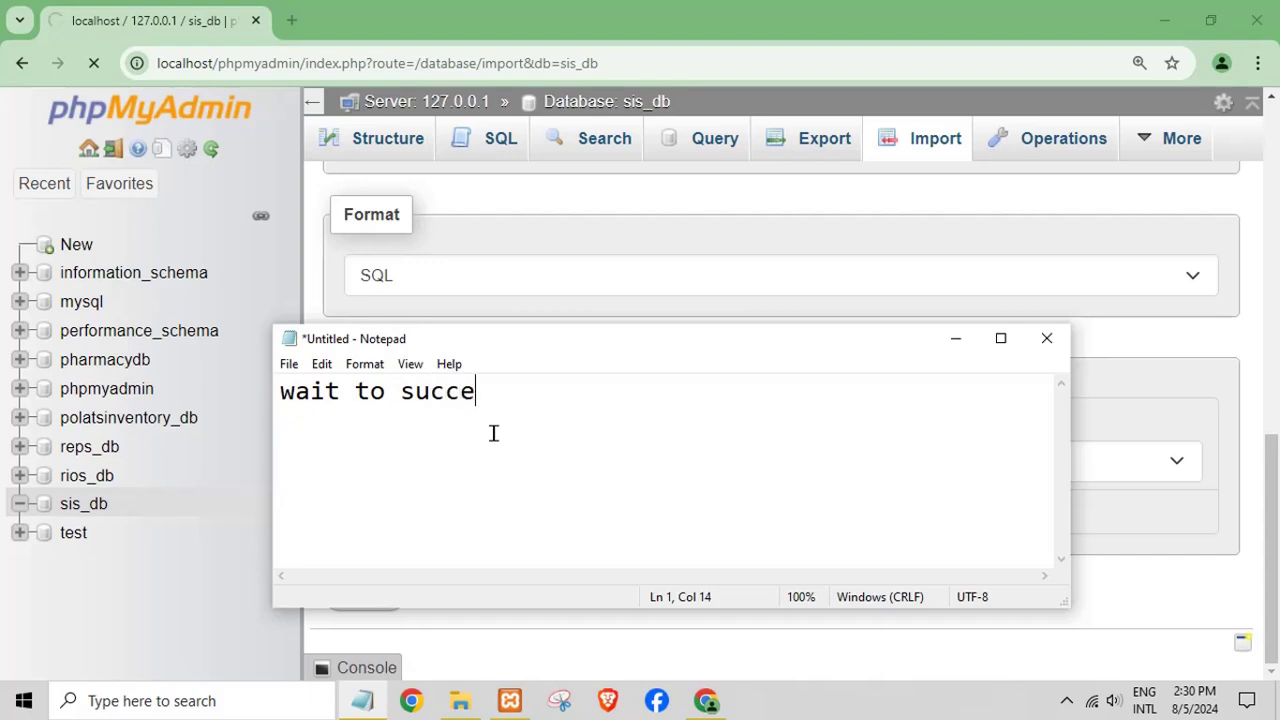
text(s import)
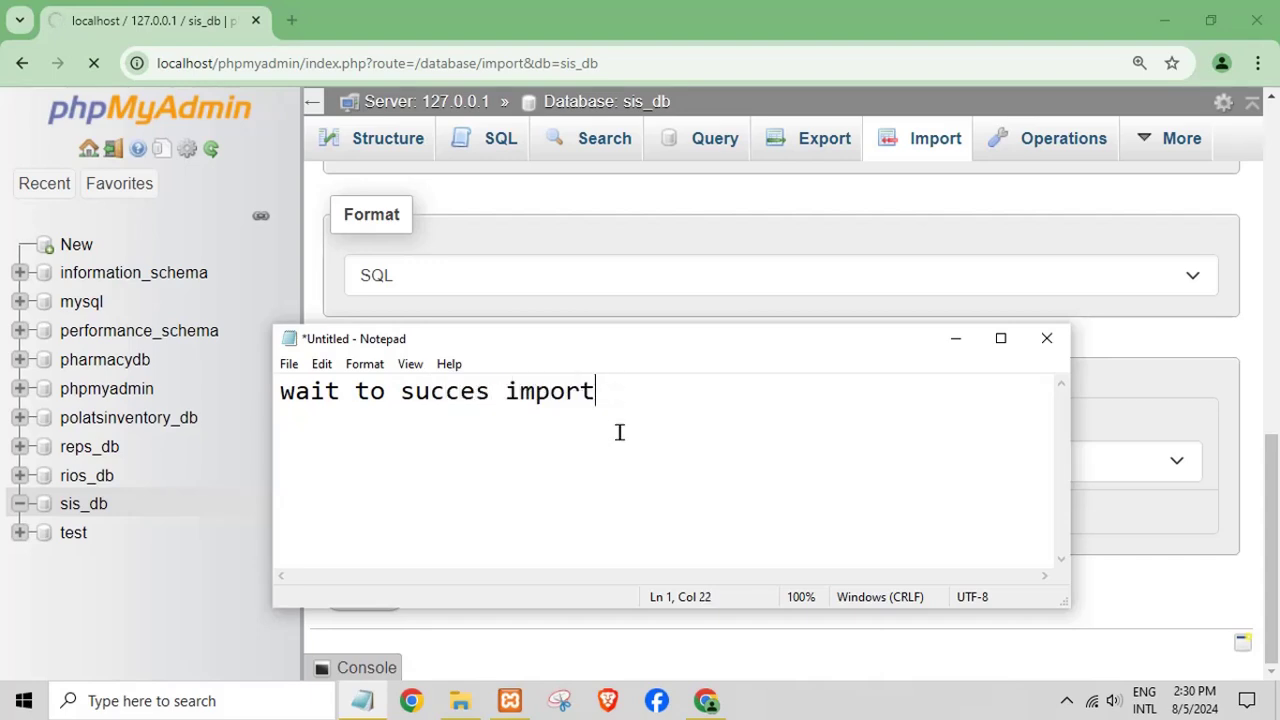
drag(619, 432, 200, 440)
key(BackSpace)
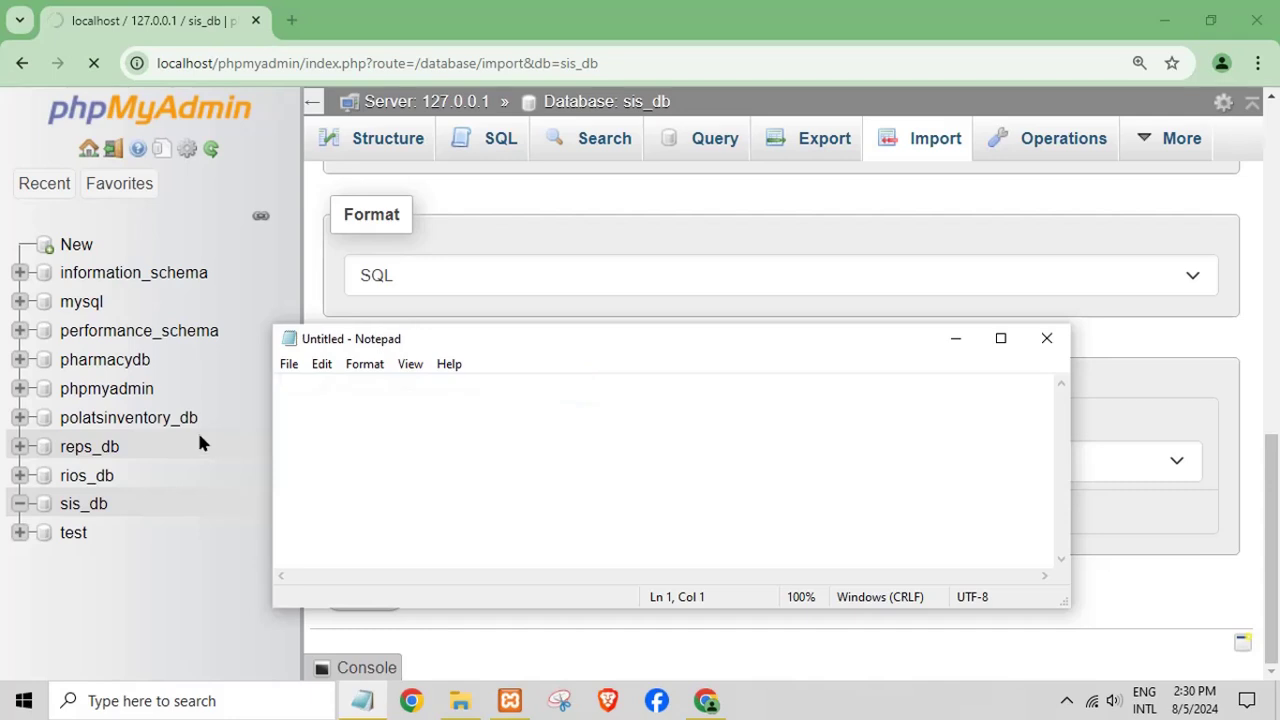
click(955, 338)
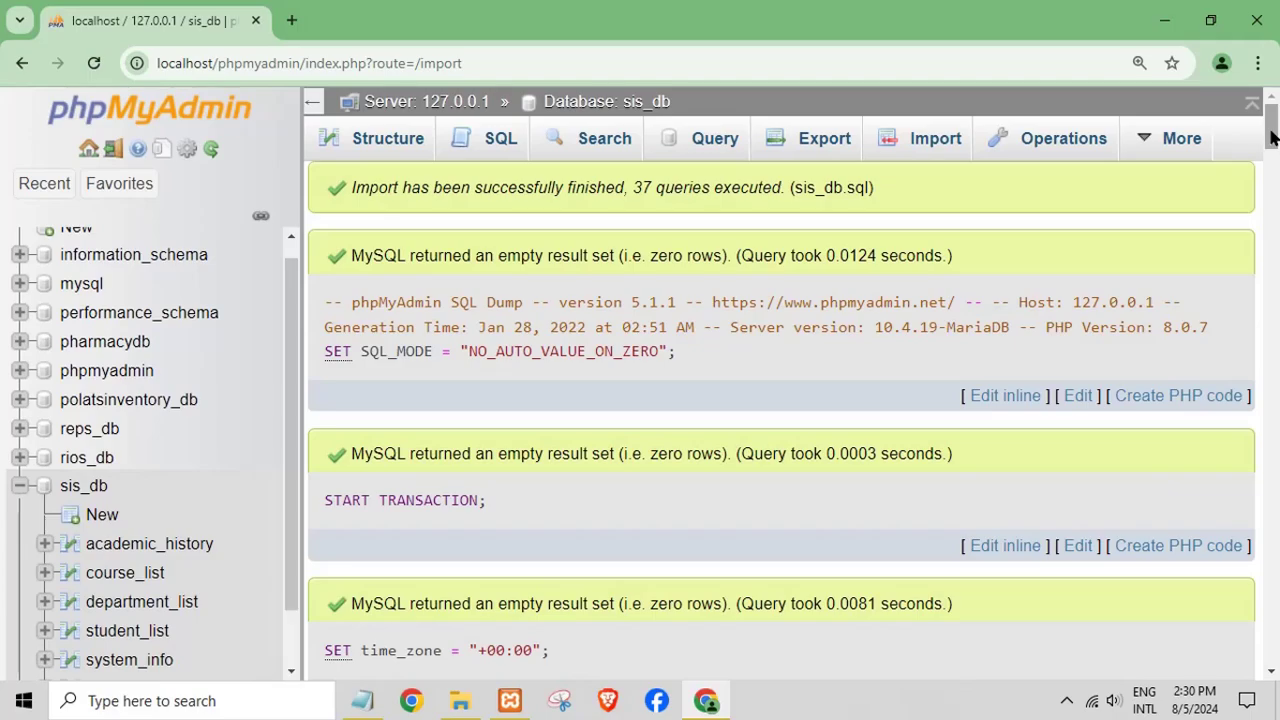
- Select the users table under sis_db and scroll to its two rows, including admin
drag(1270, 127, 1250, 660)
scroll(234, 612, down, 2)
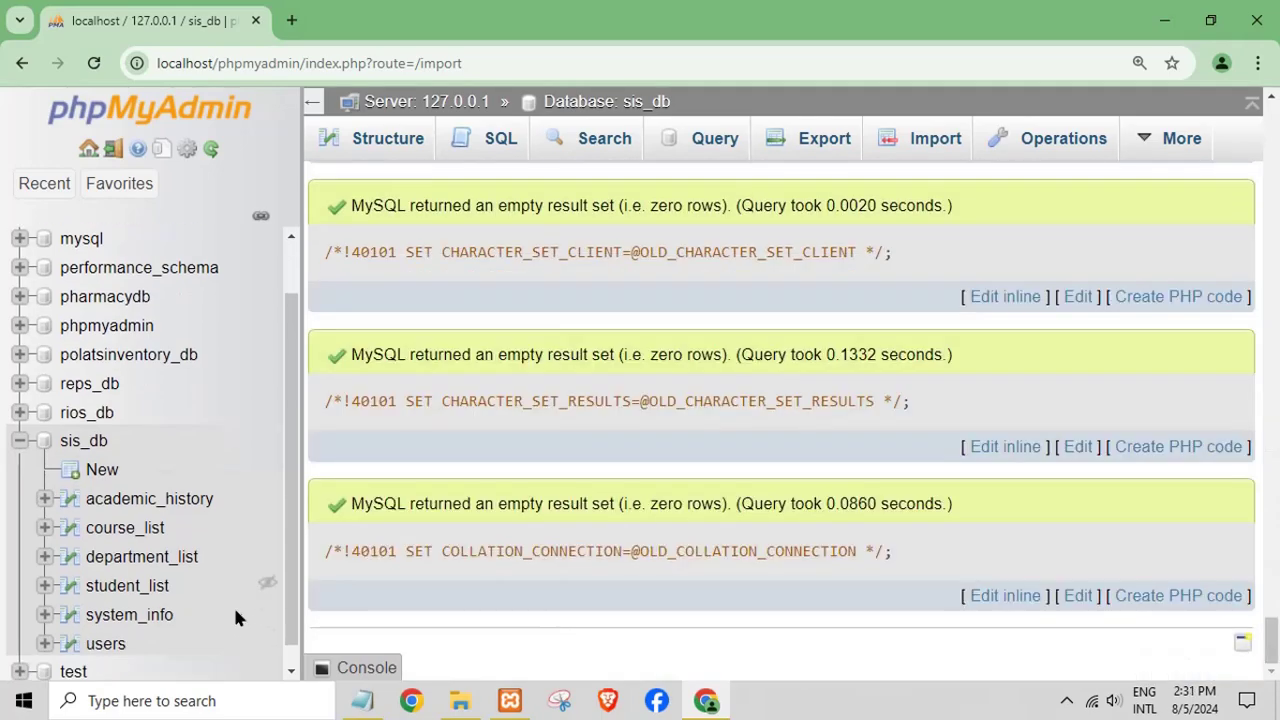
click(108, 622)
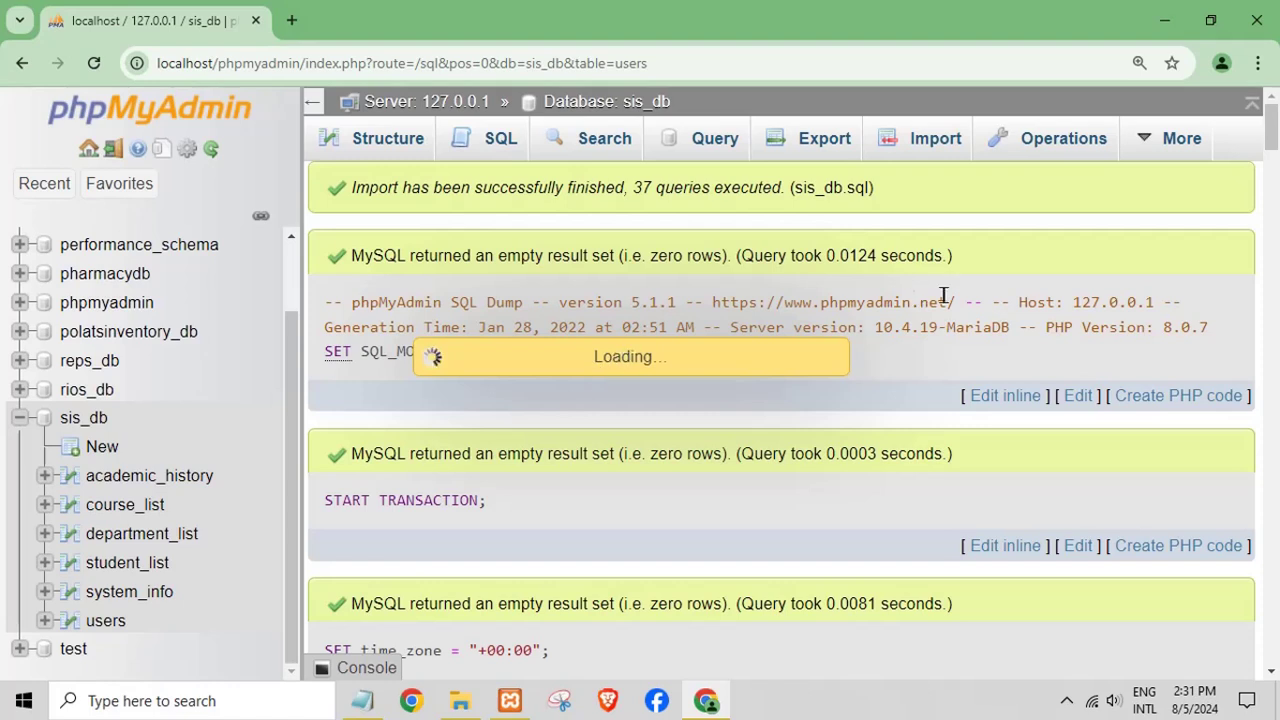
key(ctrl+a)
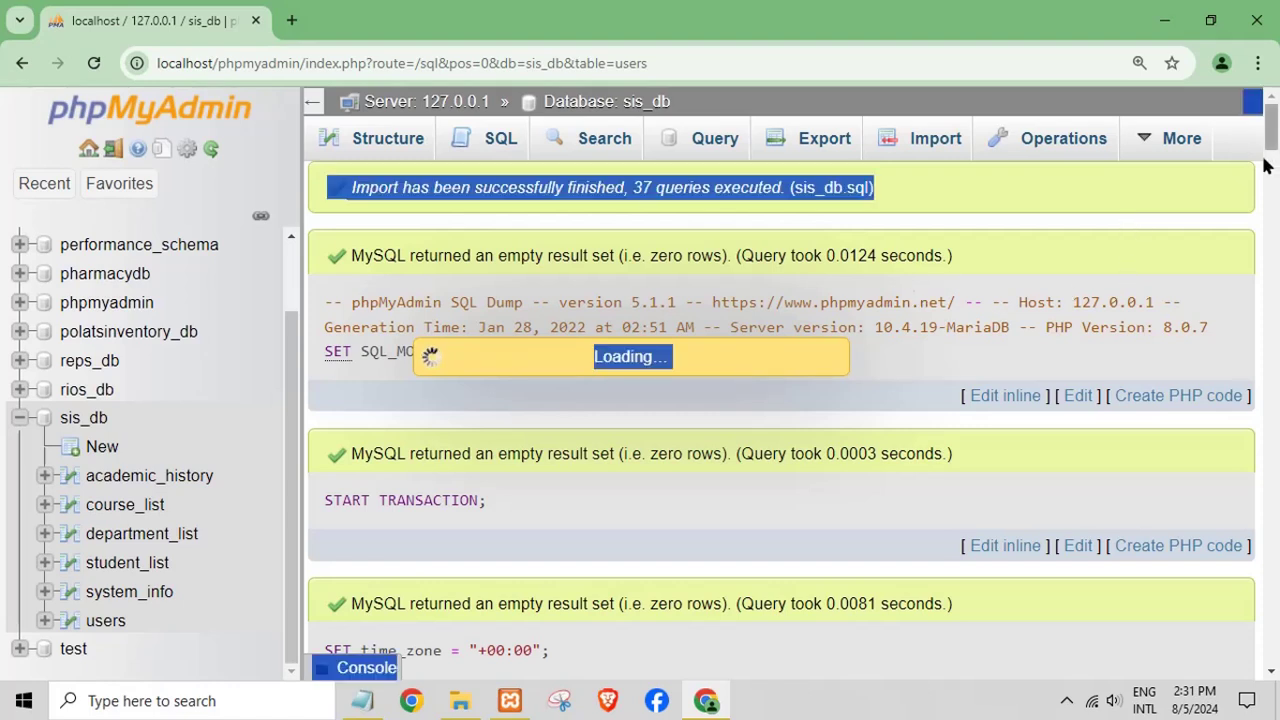
click(962, 325)
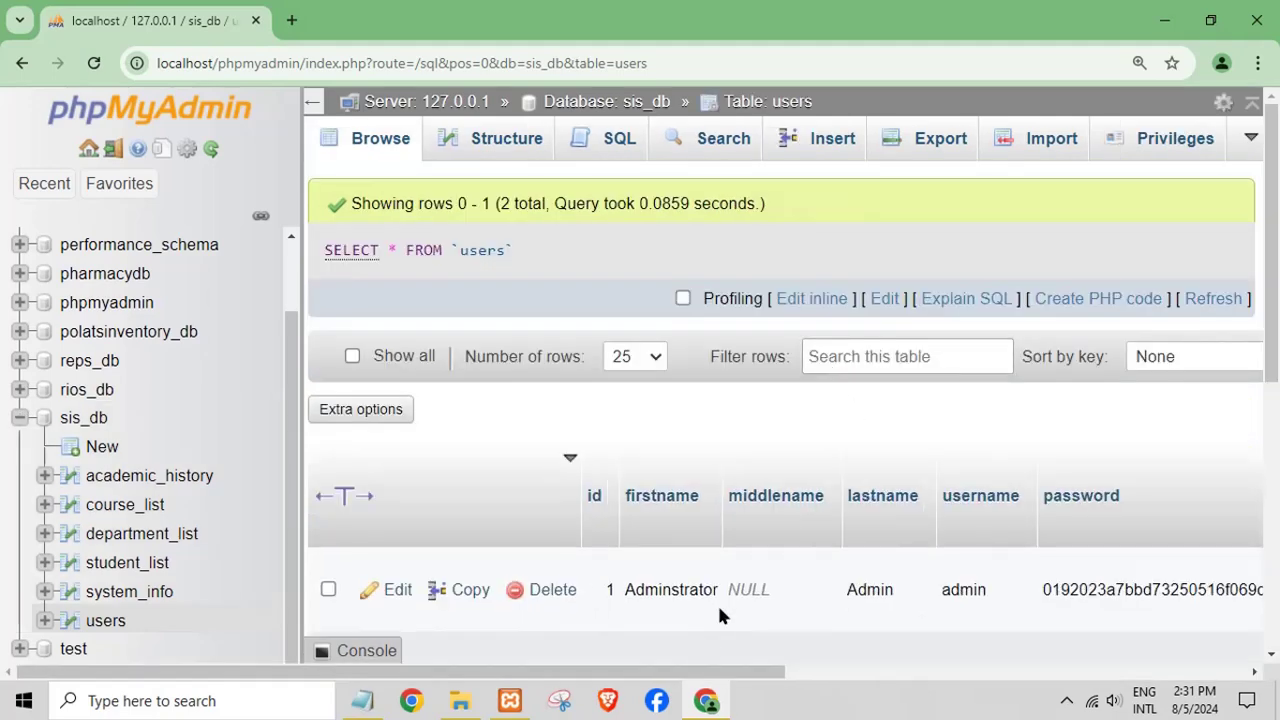
scroll(1047, 350, down, 2)
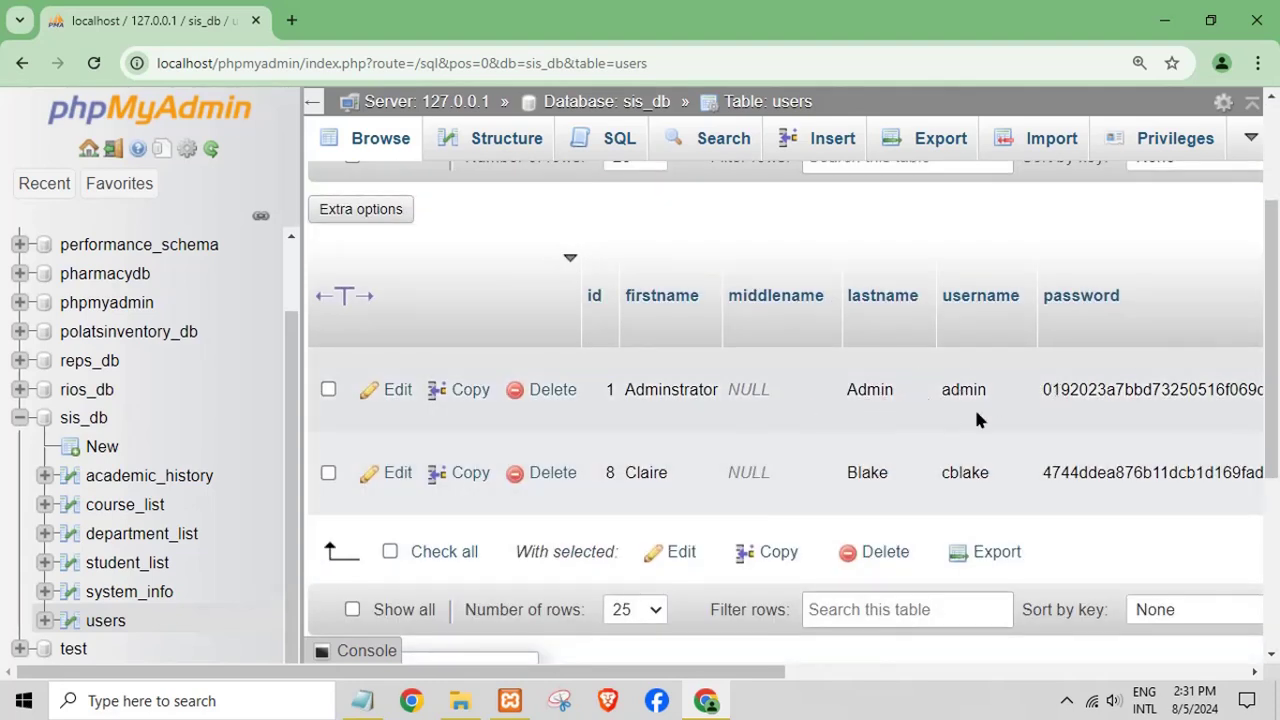
- Open a new Chrome tab and jot 'my xampp install in drive' in the notes window
click(291, 20)
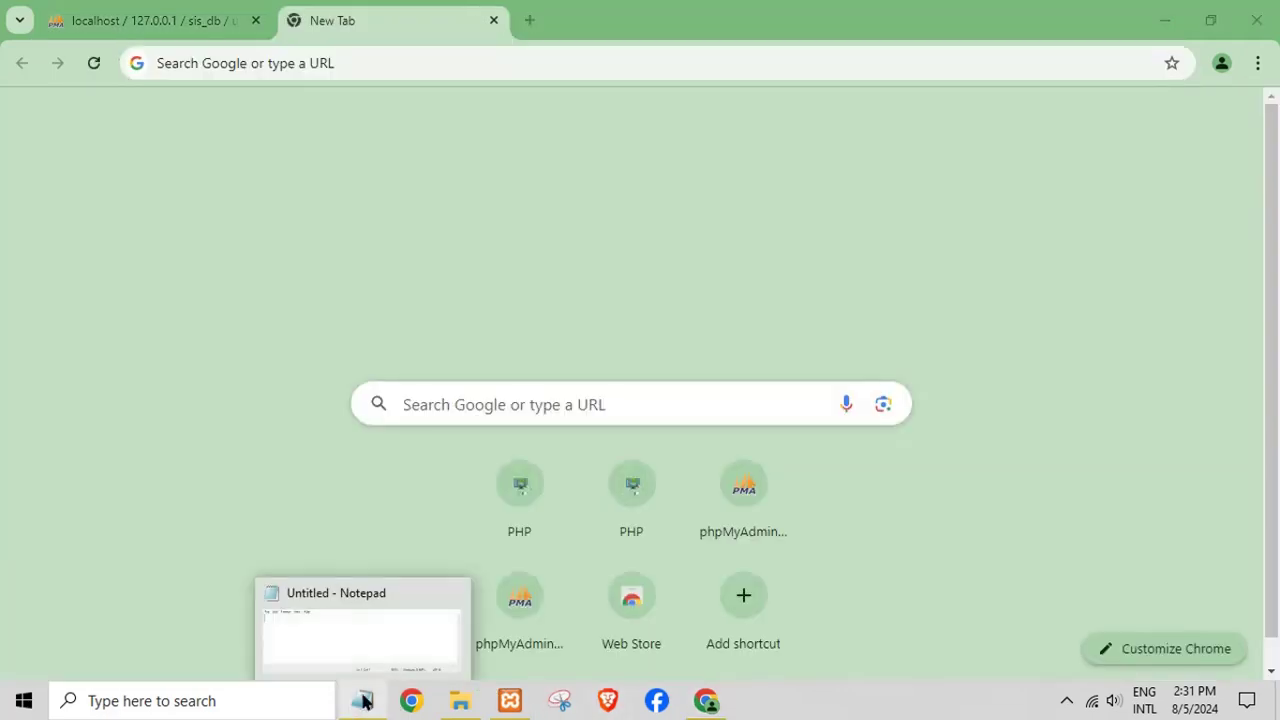
click(364, 702)
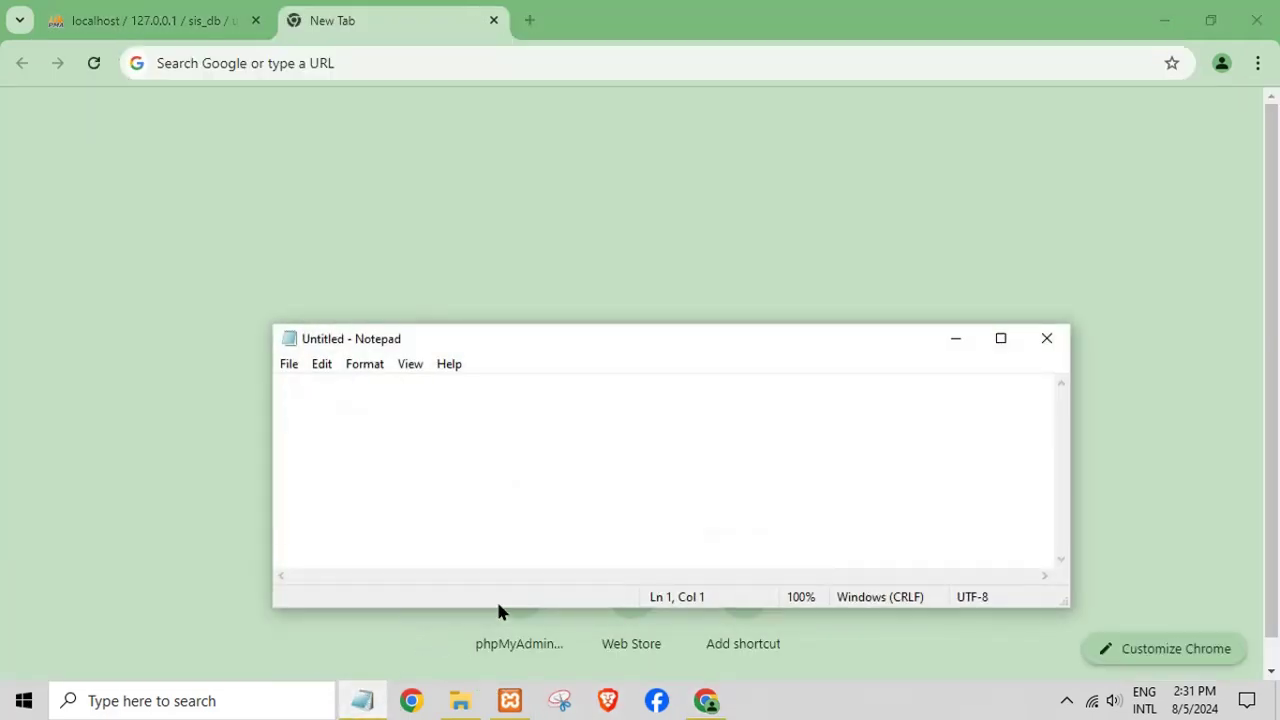
text(my xa)
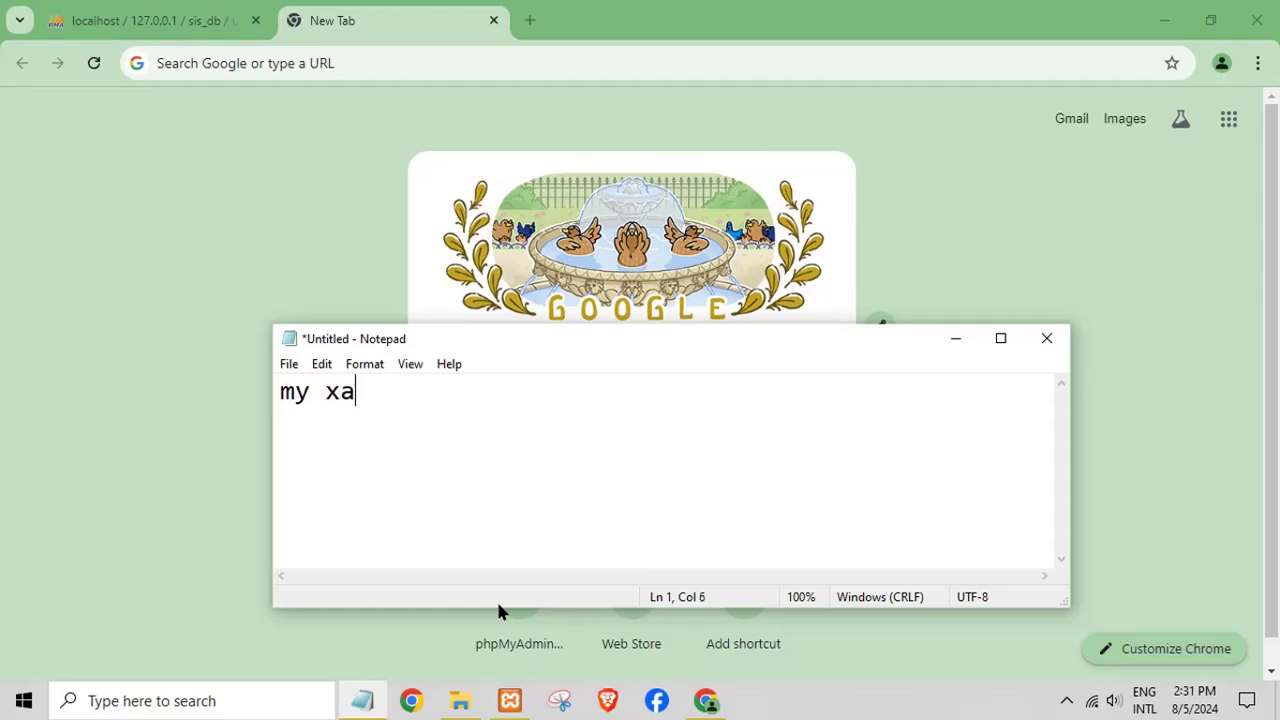
text(mpp instal)
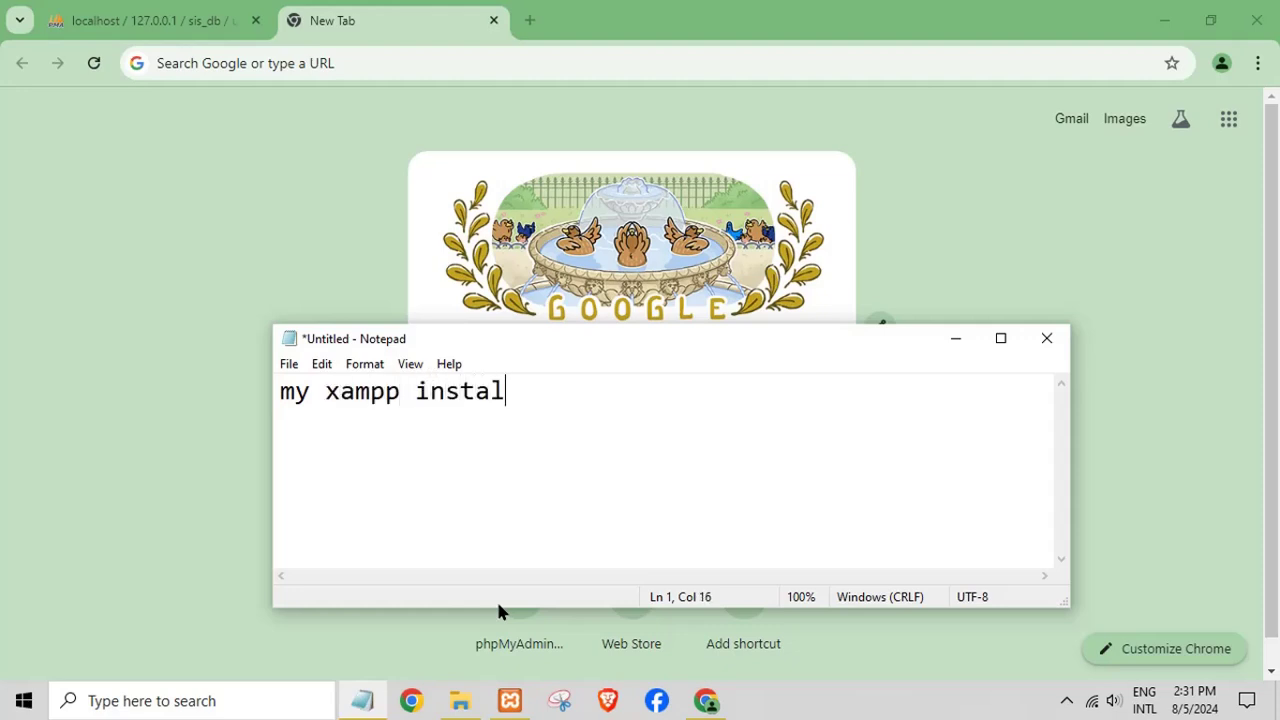
text(l in drive c)
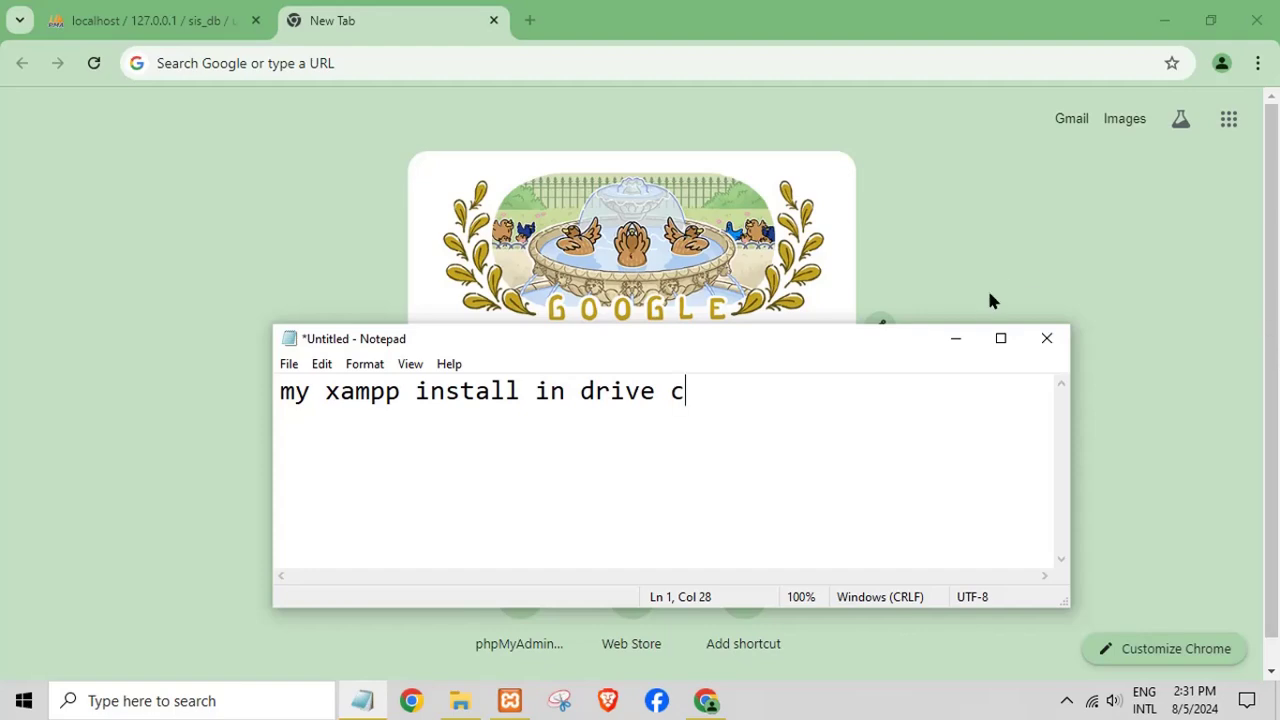
click(953, 338)
- Copy the sis folder from the desktop and close the database folder window
click(1164, 20)
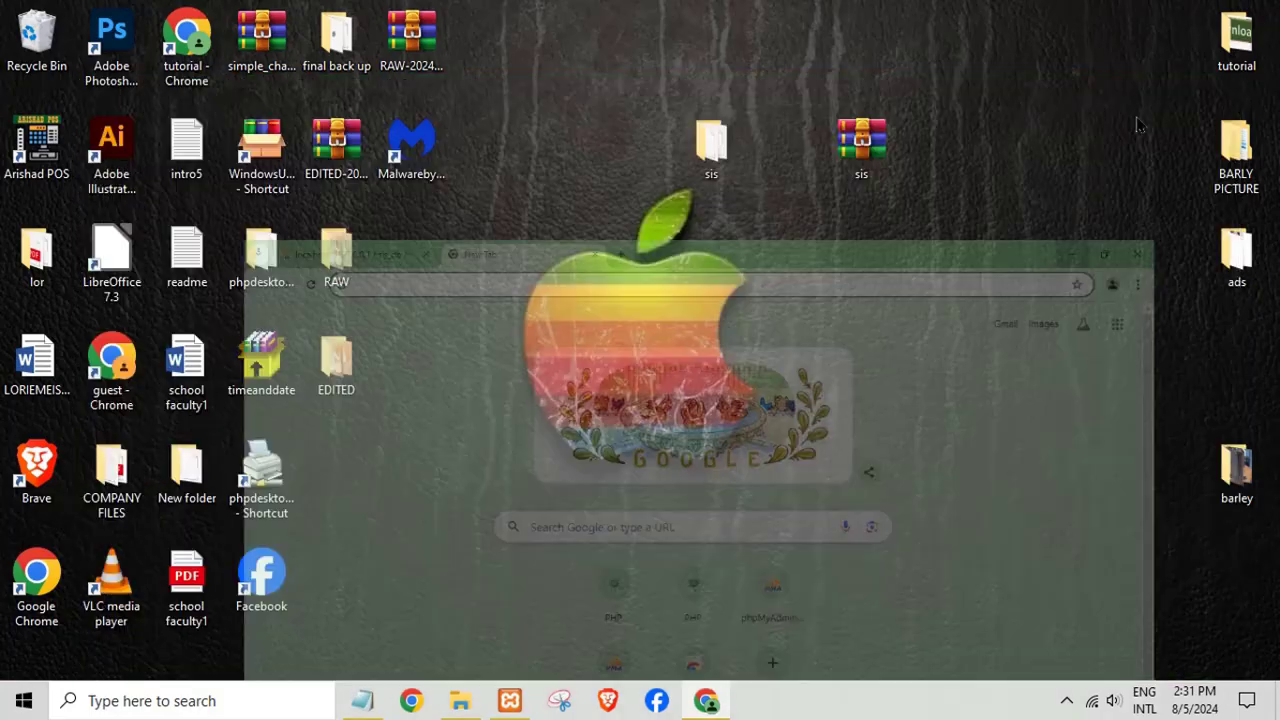
click(715, 150)
right_click(721, 154)
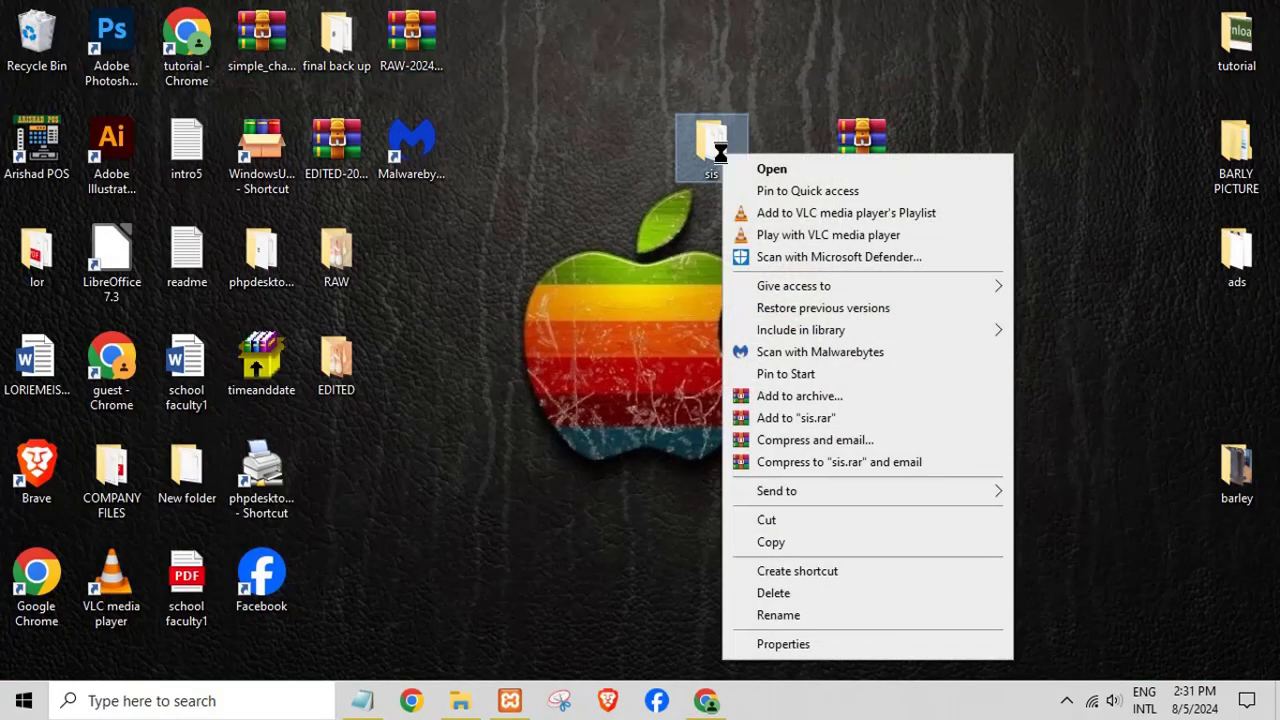
click(775, 545)
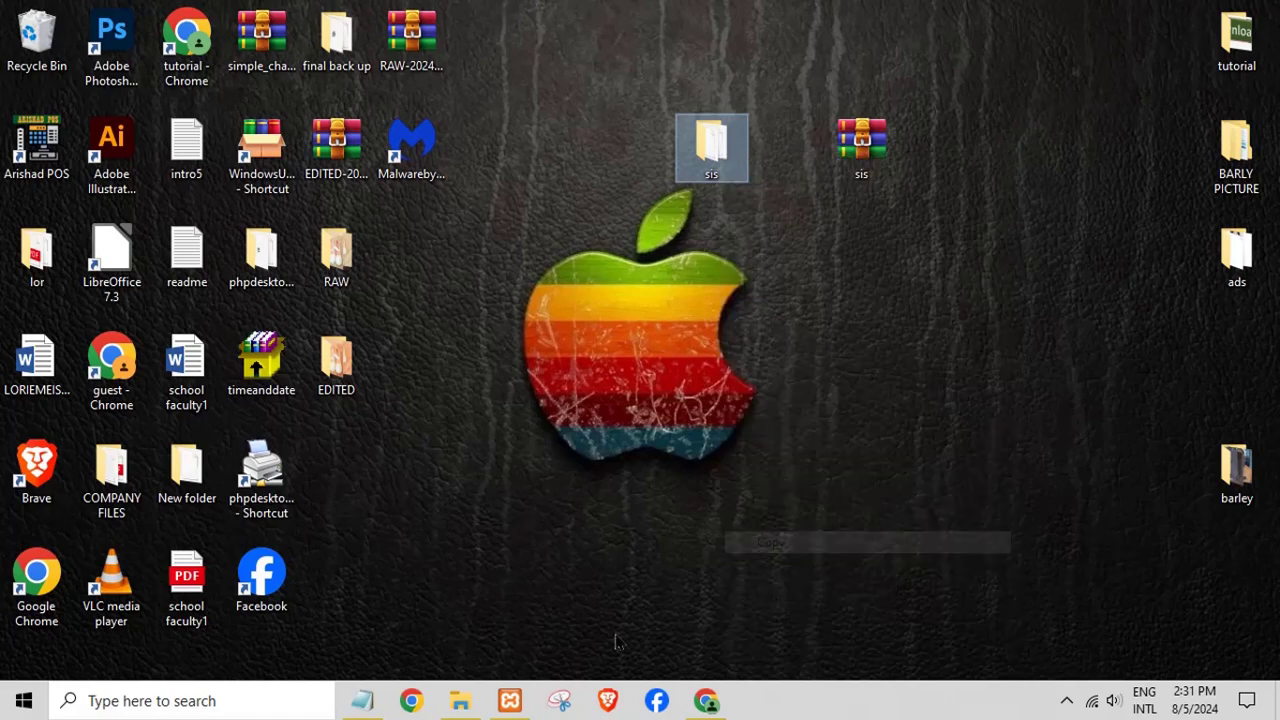
click(460, 700)
click(1250, 56)
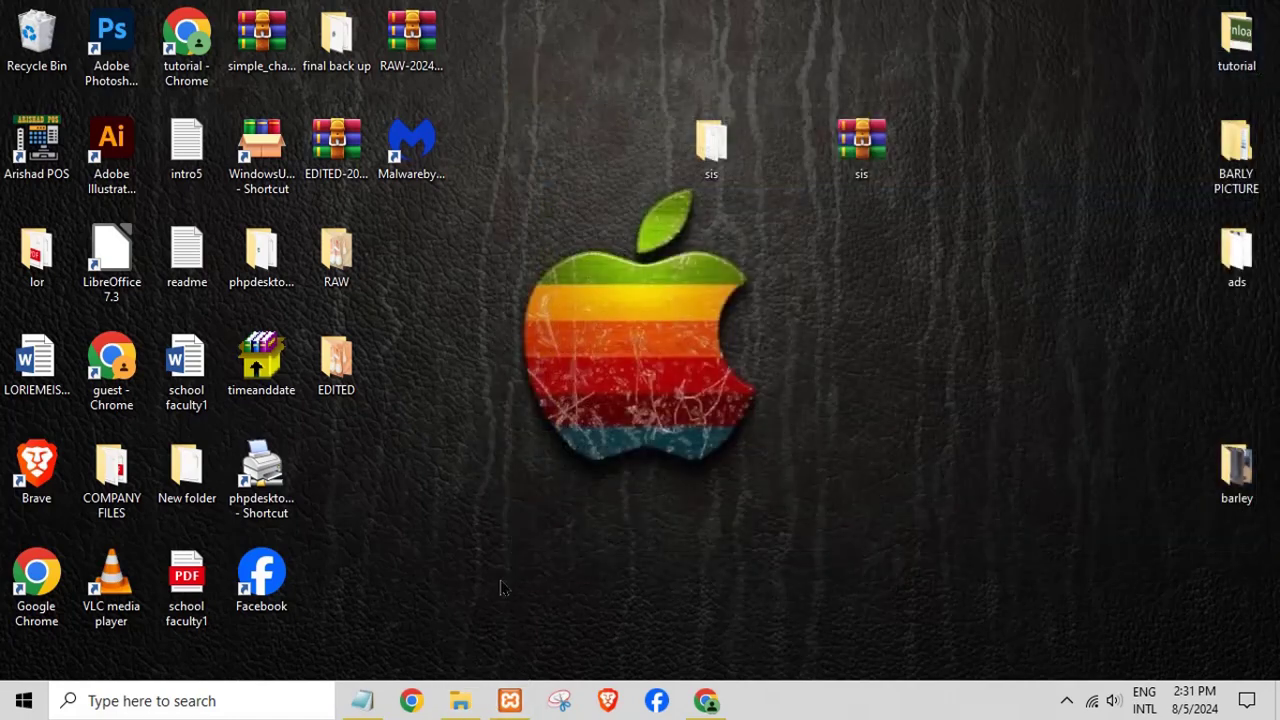
- Open a maximized File Explorer window at C:\xampp\htdocs
click(460, 700)
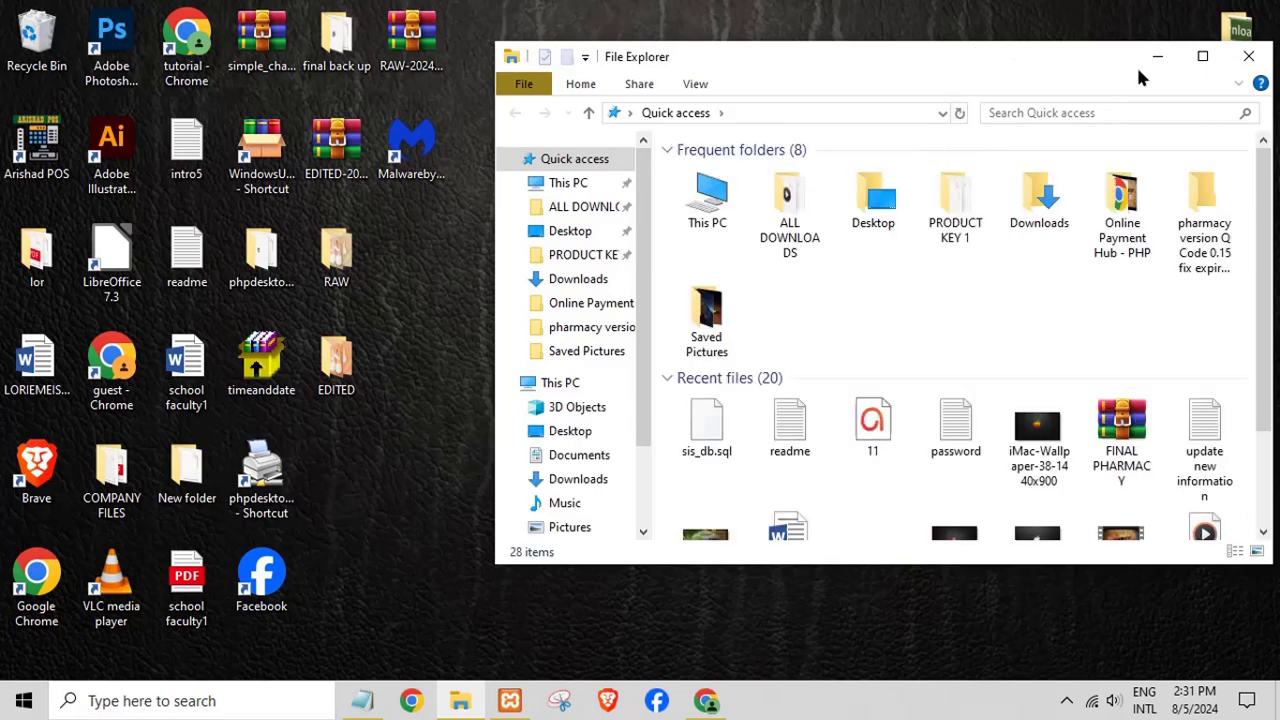
click(1202, 56)
click(78, 336)
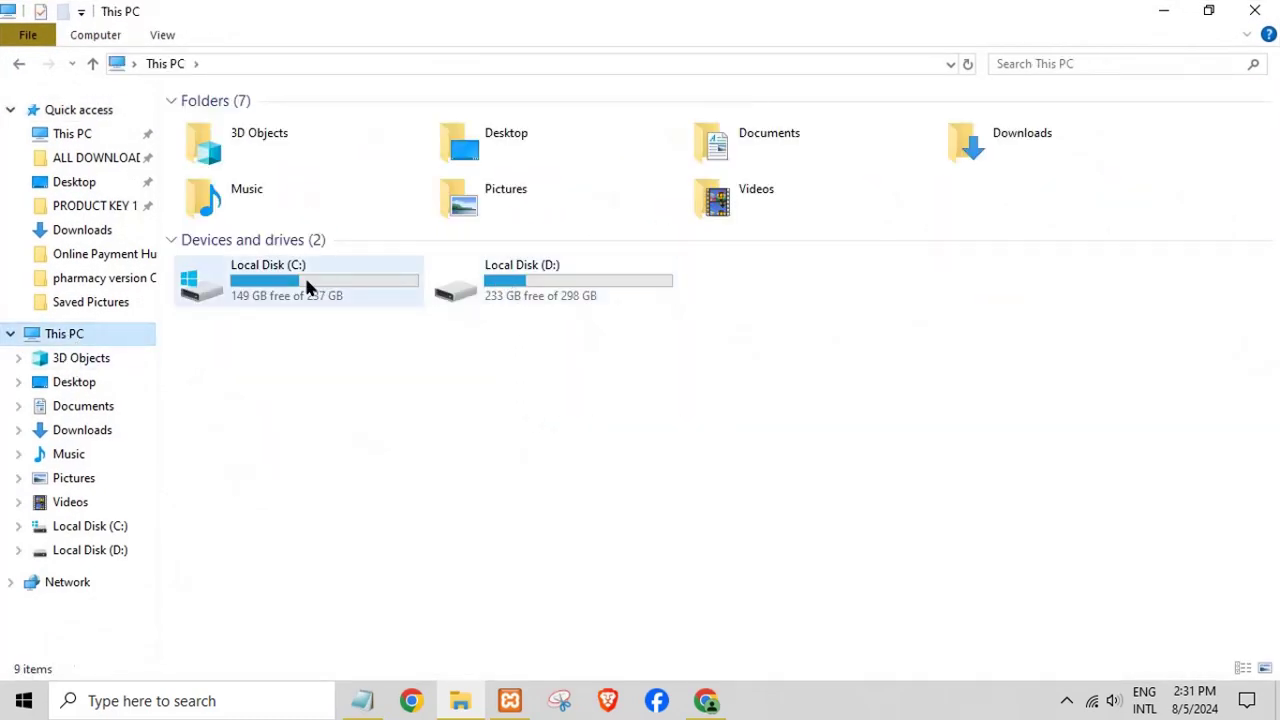
click(304, 276)
double_click(347, 299)
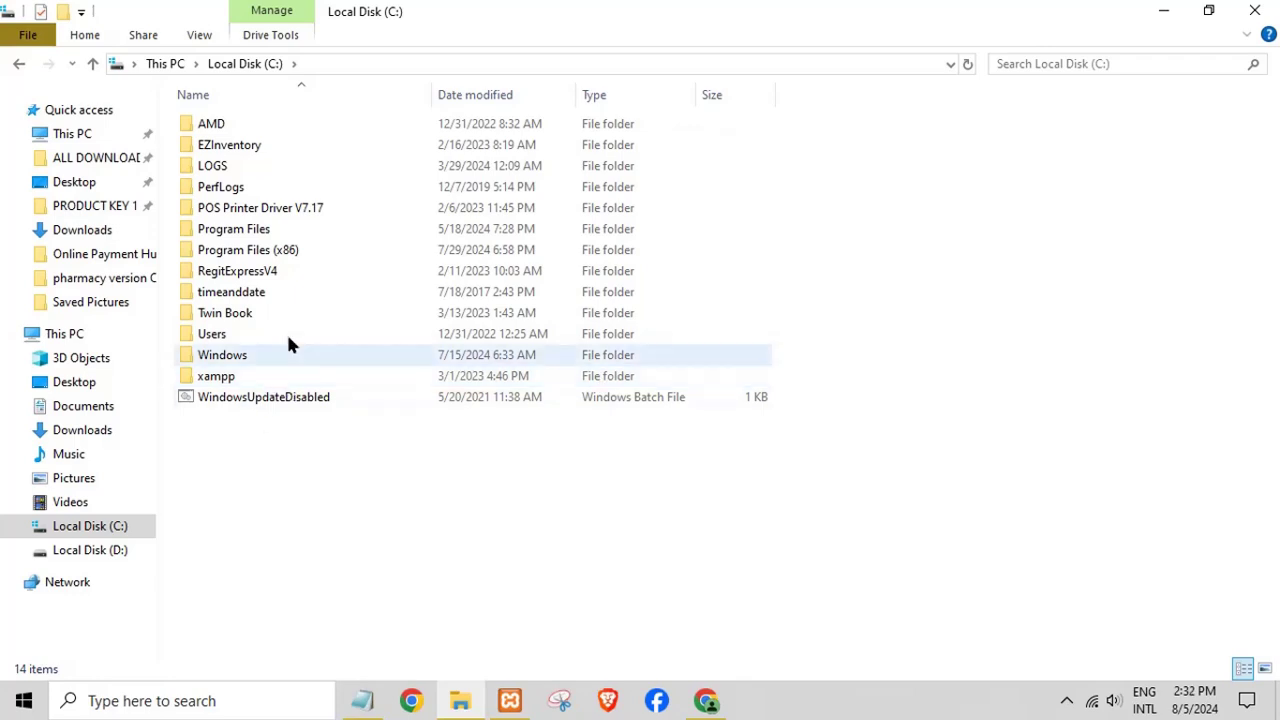
double_click(217, 385)
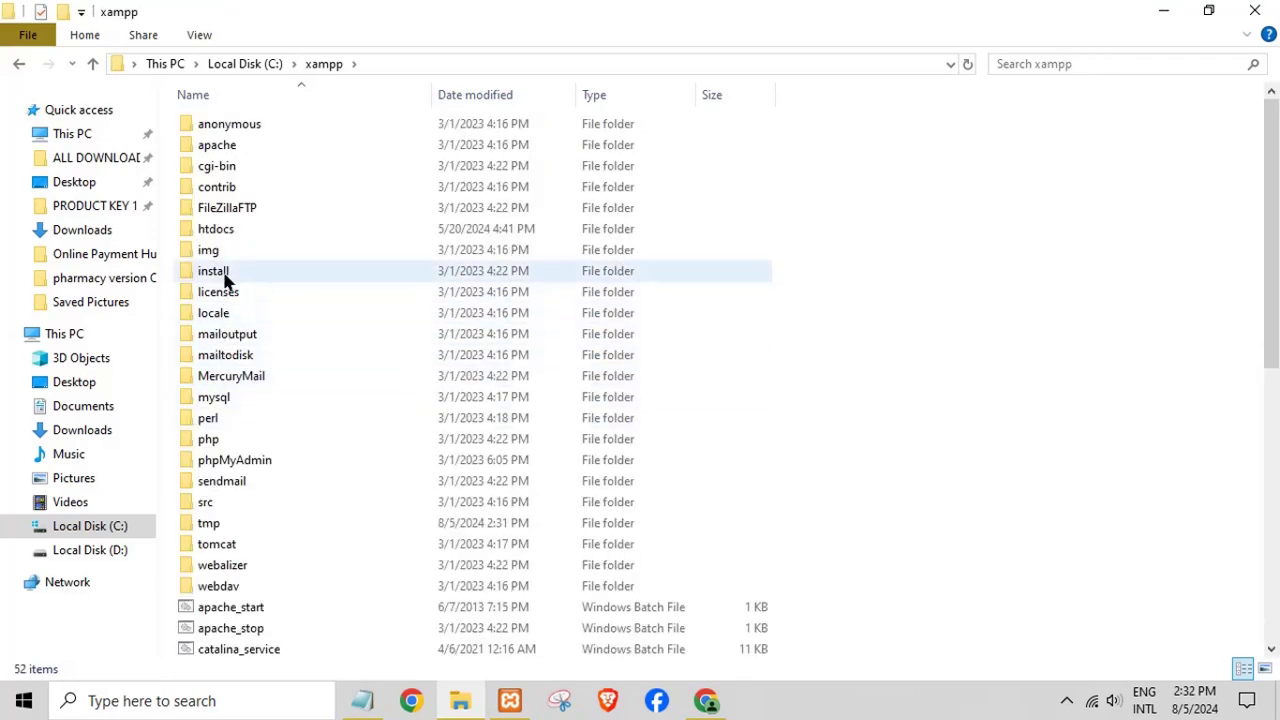
click(211, 234)
double_click(211, 234)
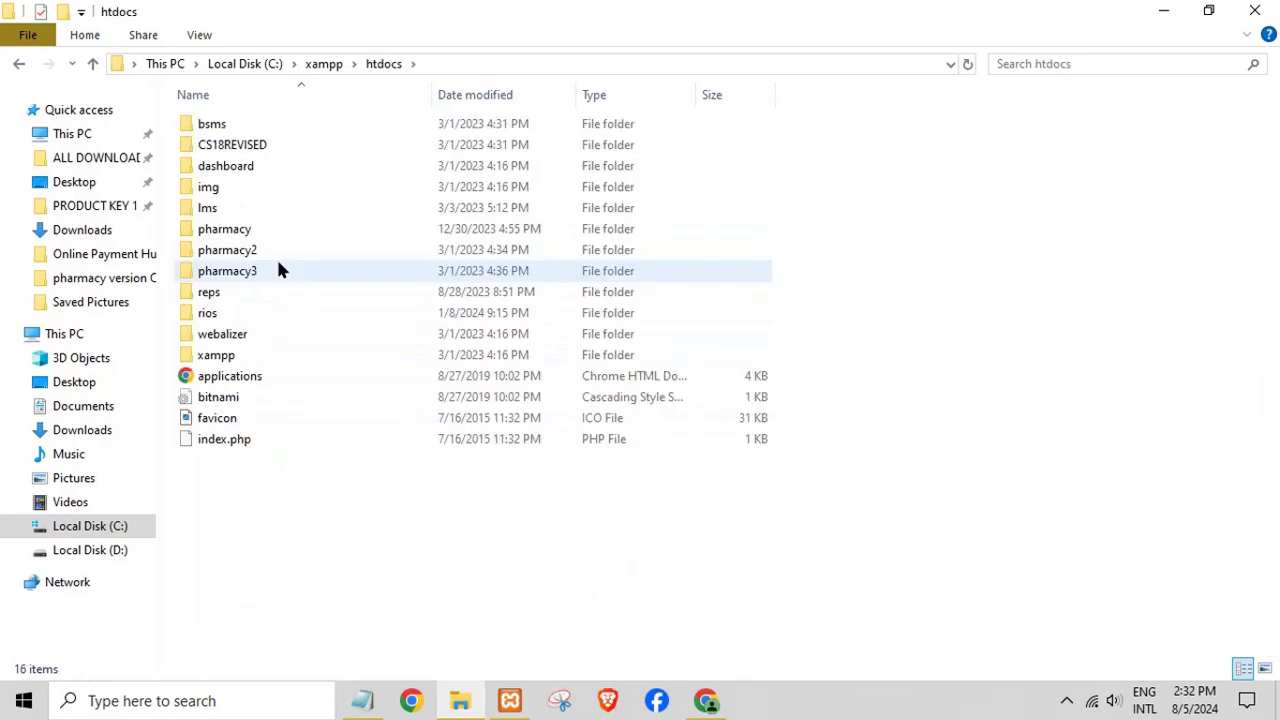
- Paste the sis folder into htdocs, open it, and select its folder path
right_click(342, 528)
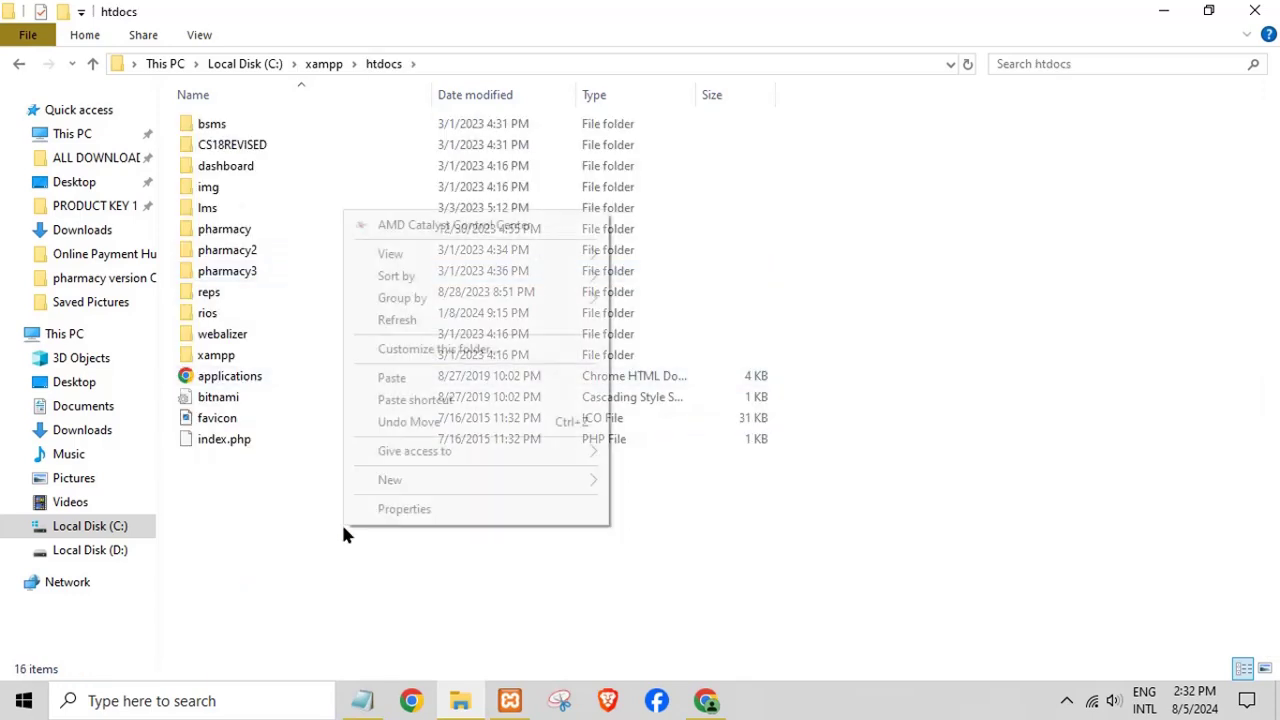
click(430, 383)
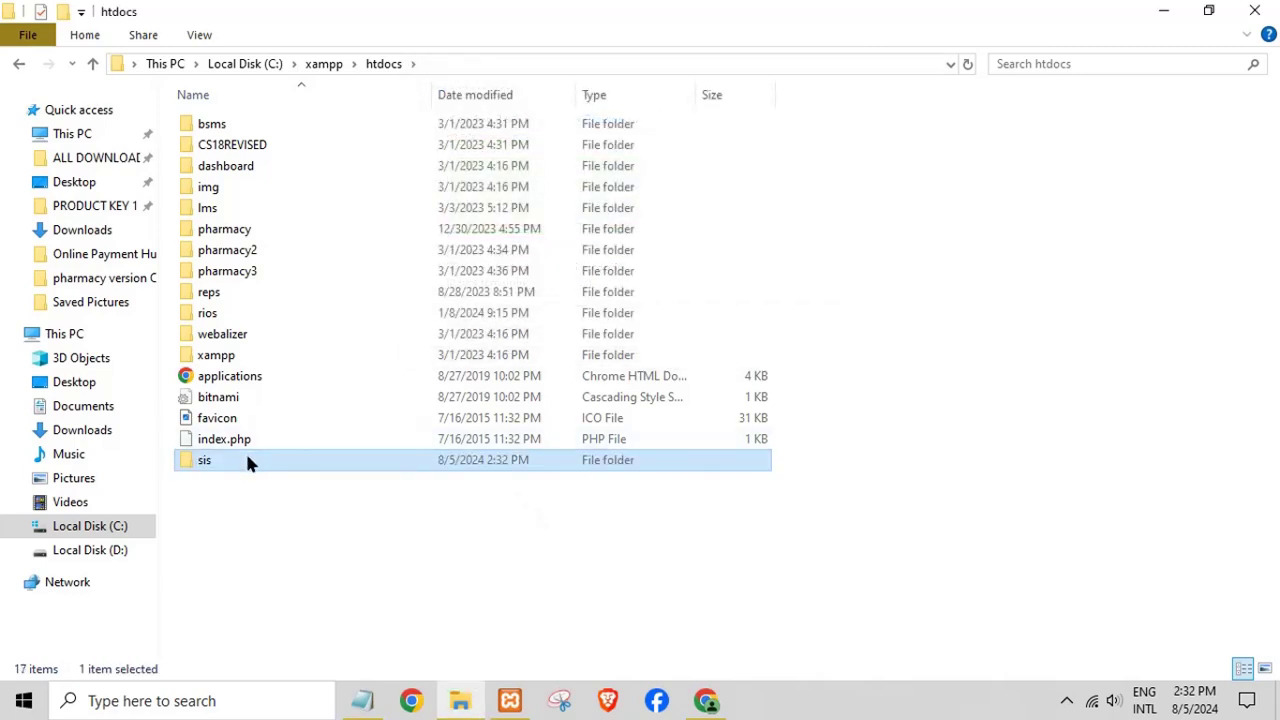
double_click(246, 458)
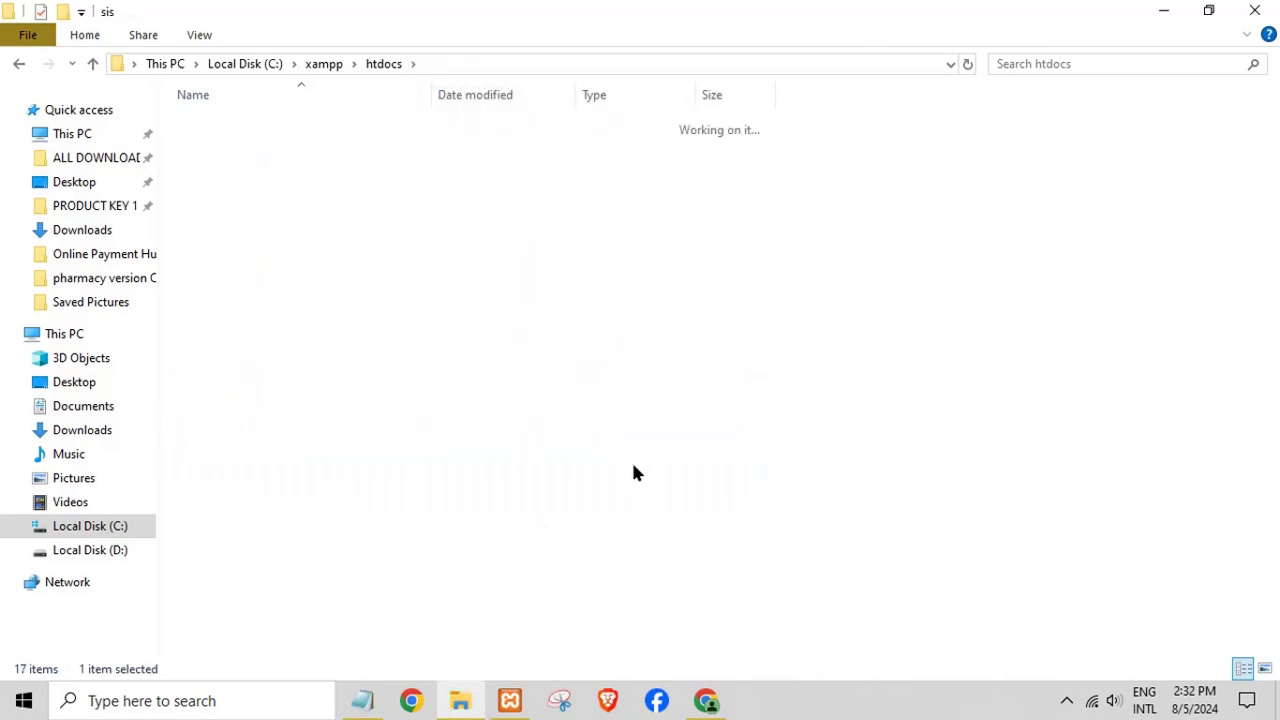
click(516, 64)
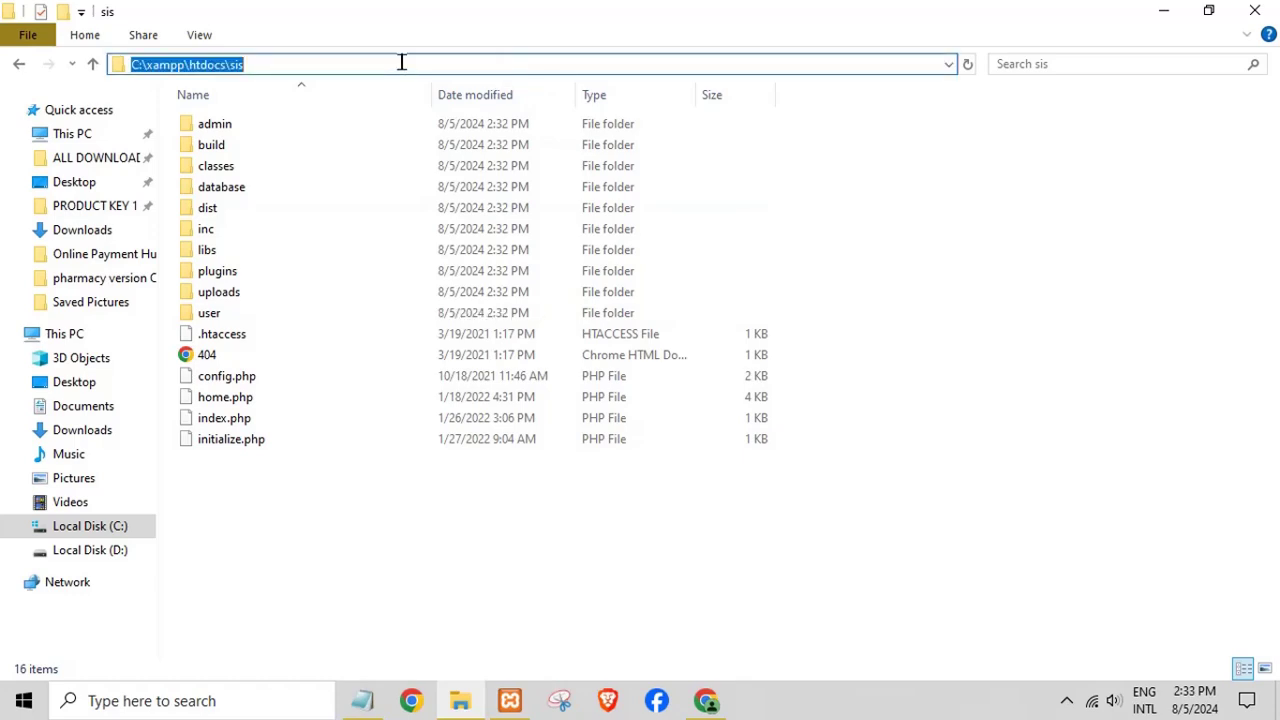
- Paste the sis folder path into Chrome, swap C:\xampp\htdocs for localhost, and load it
right_click(205, 60)
click(249, 131)
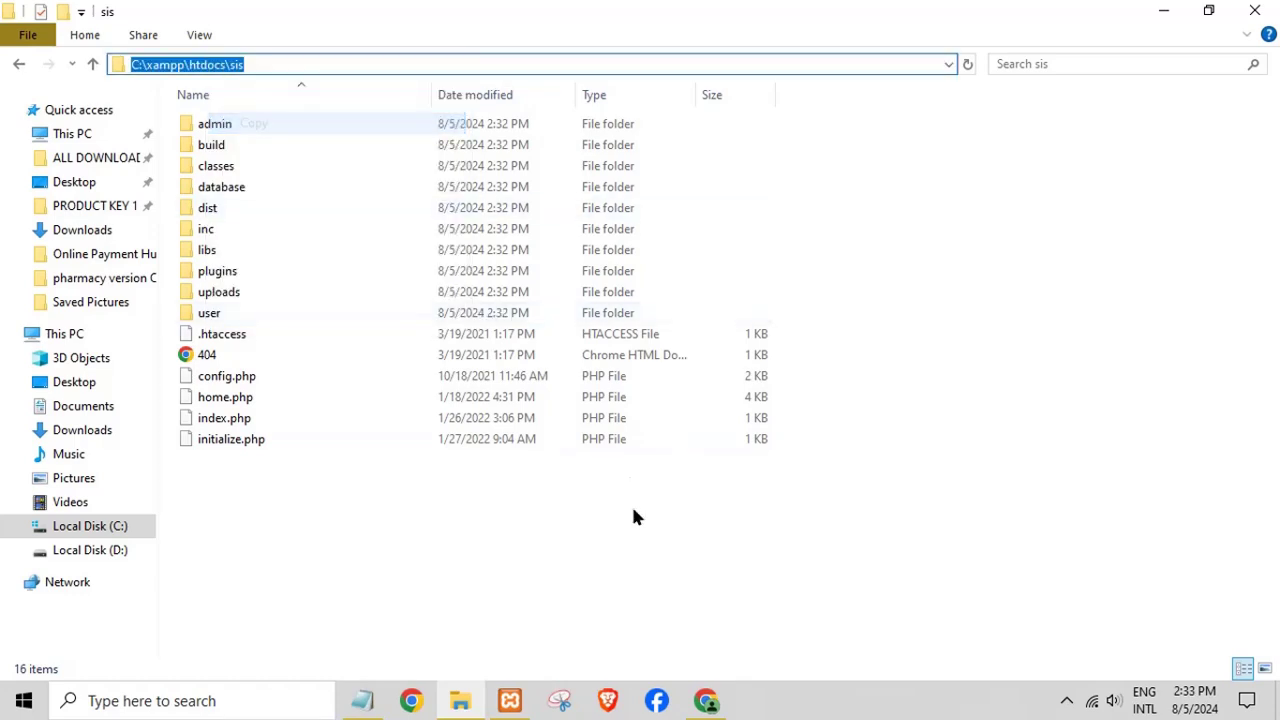
click(718, 703)
right_click(343, 61)
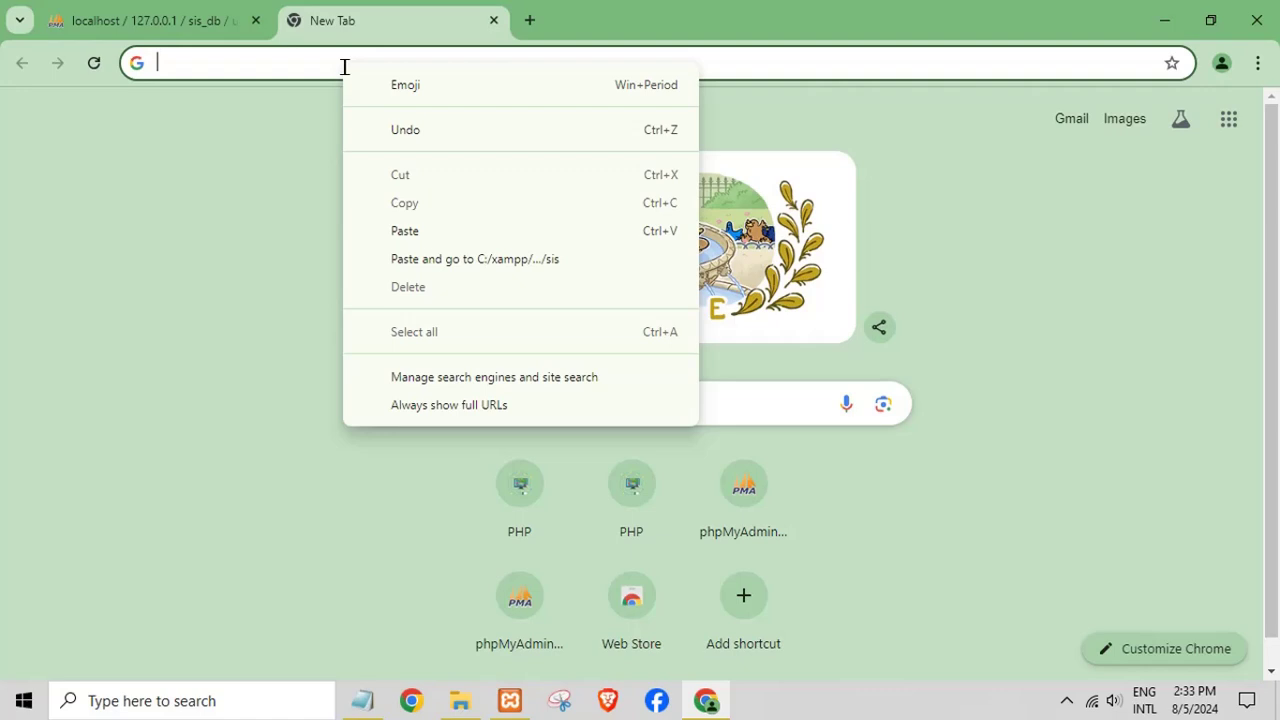
click(398, 227)
drag(277, 63, 2, 52)
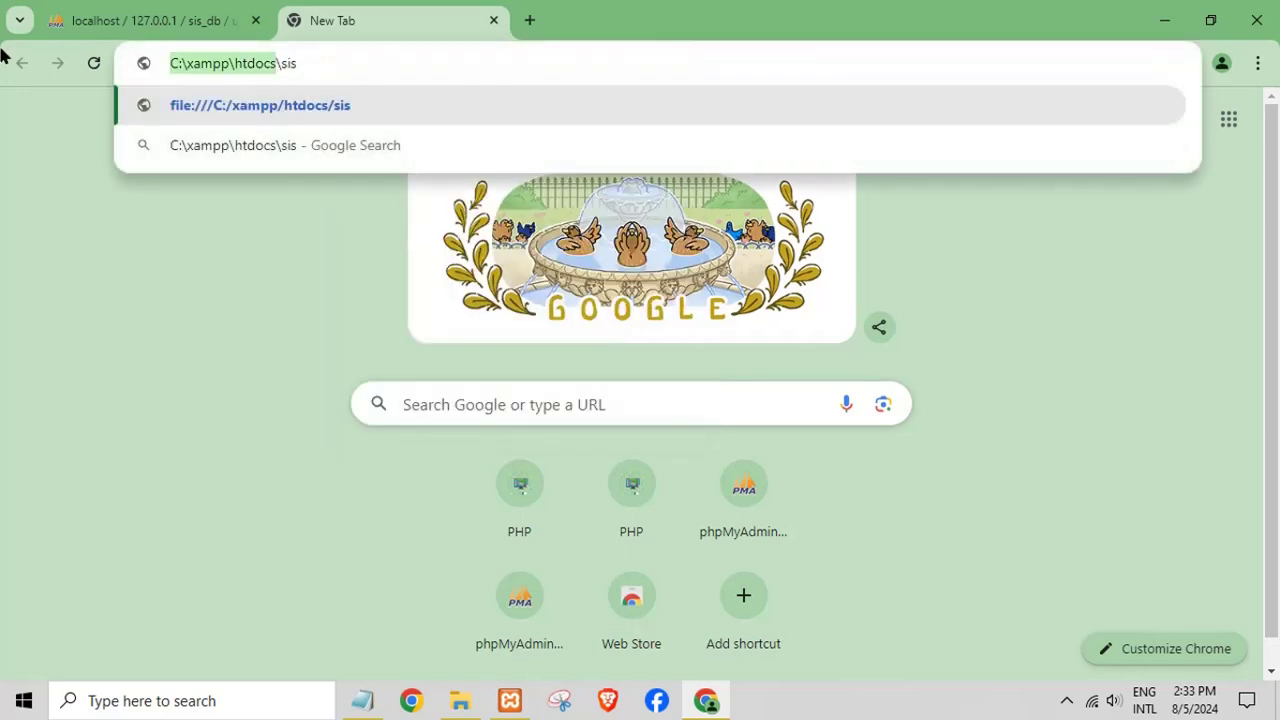
text(localhost)
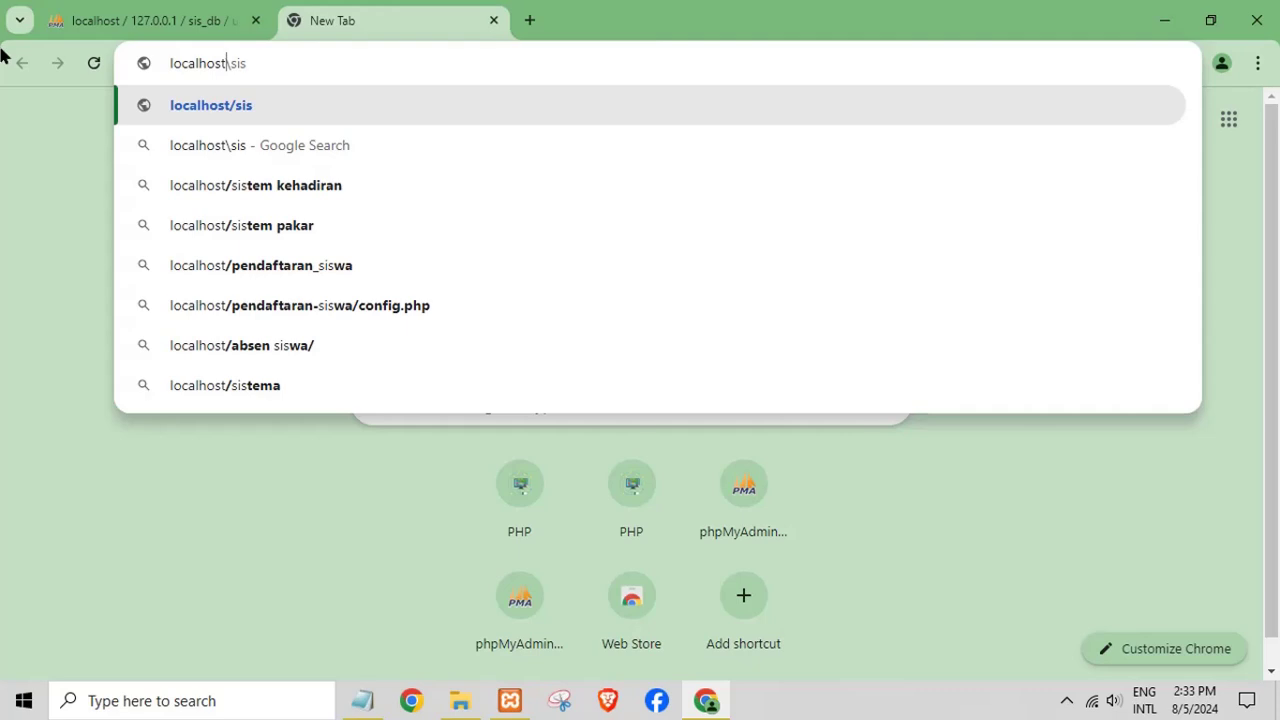
key(Return)
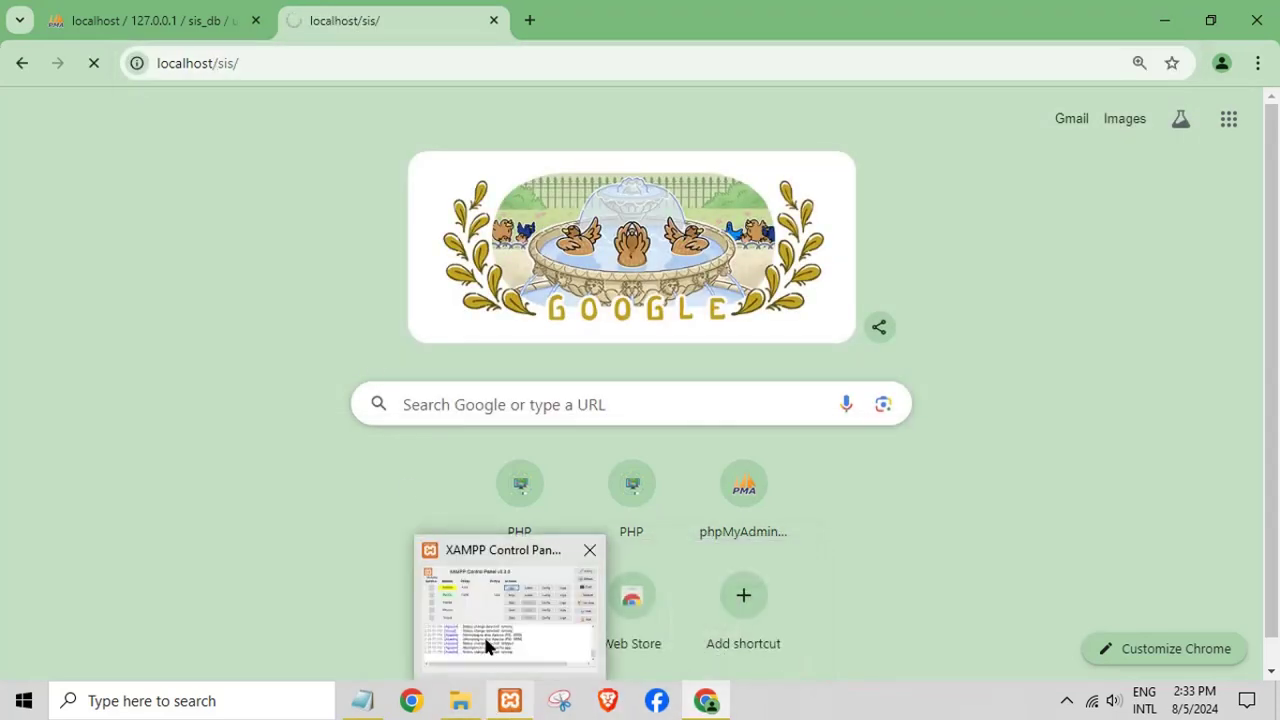
- Open sis\admin\index.php in Notepad++ and launch it in Chrome from the Run menu
click(445, 708)
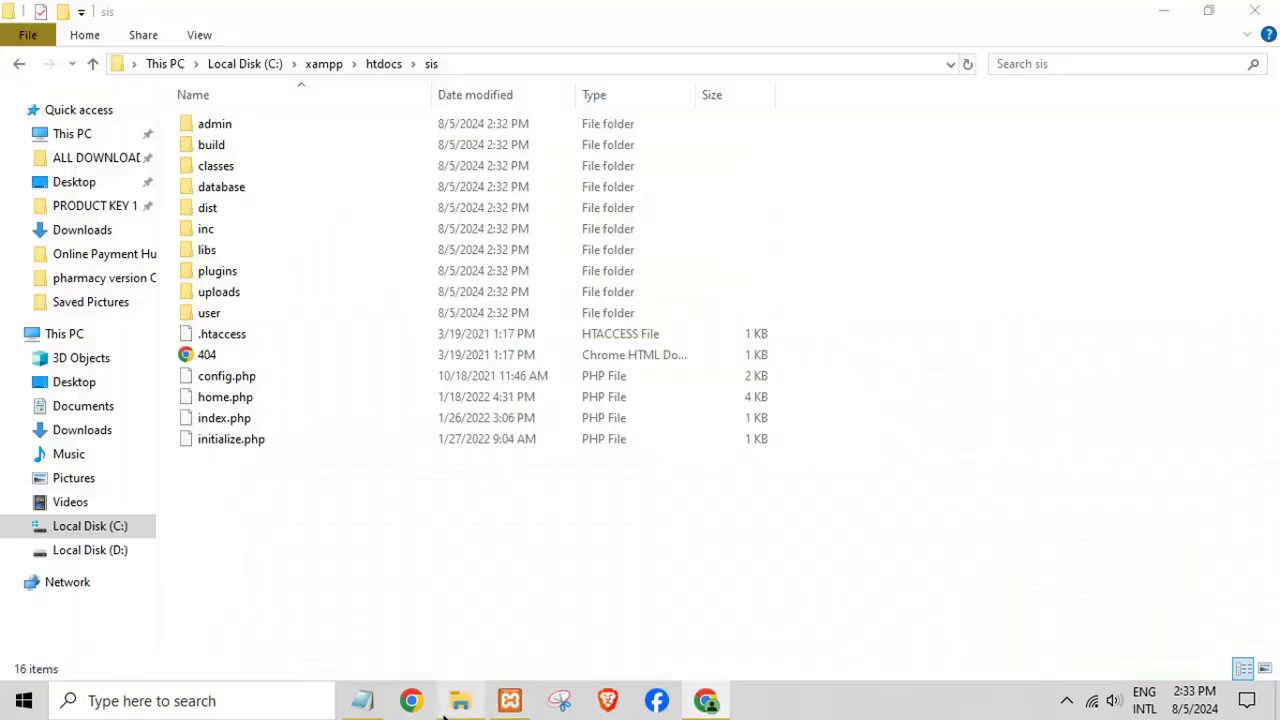
click(224, 131)
double_click(224, 135)
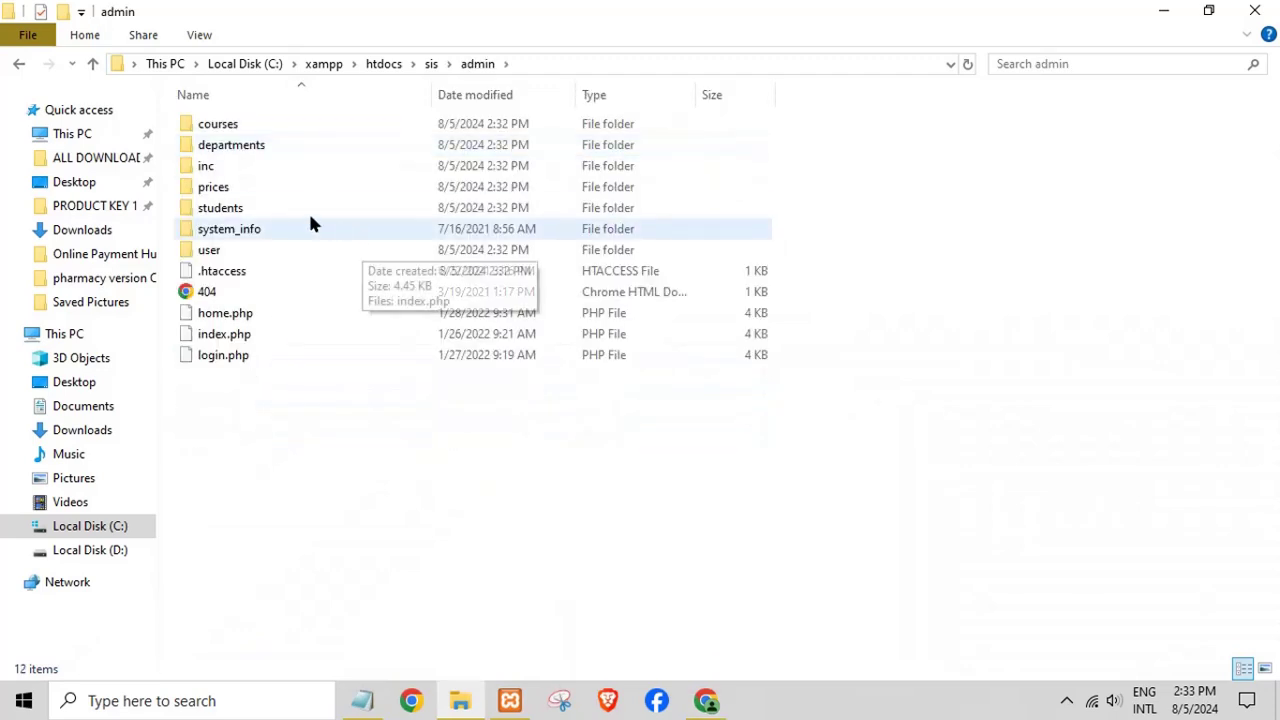
click(224, 342)
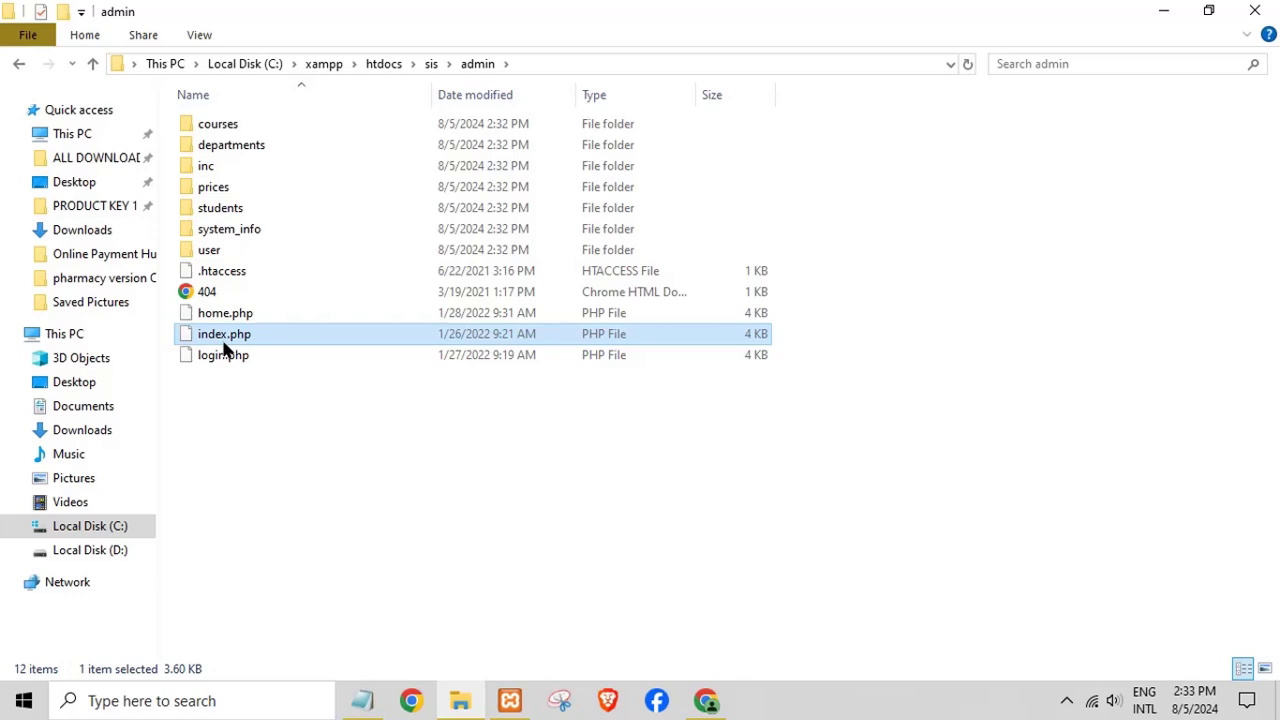
right_click(224, 346)
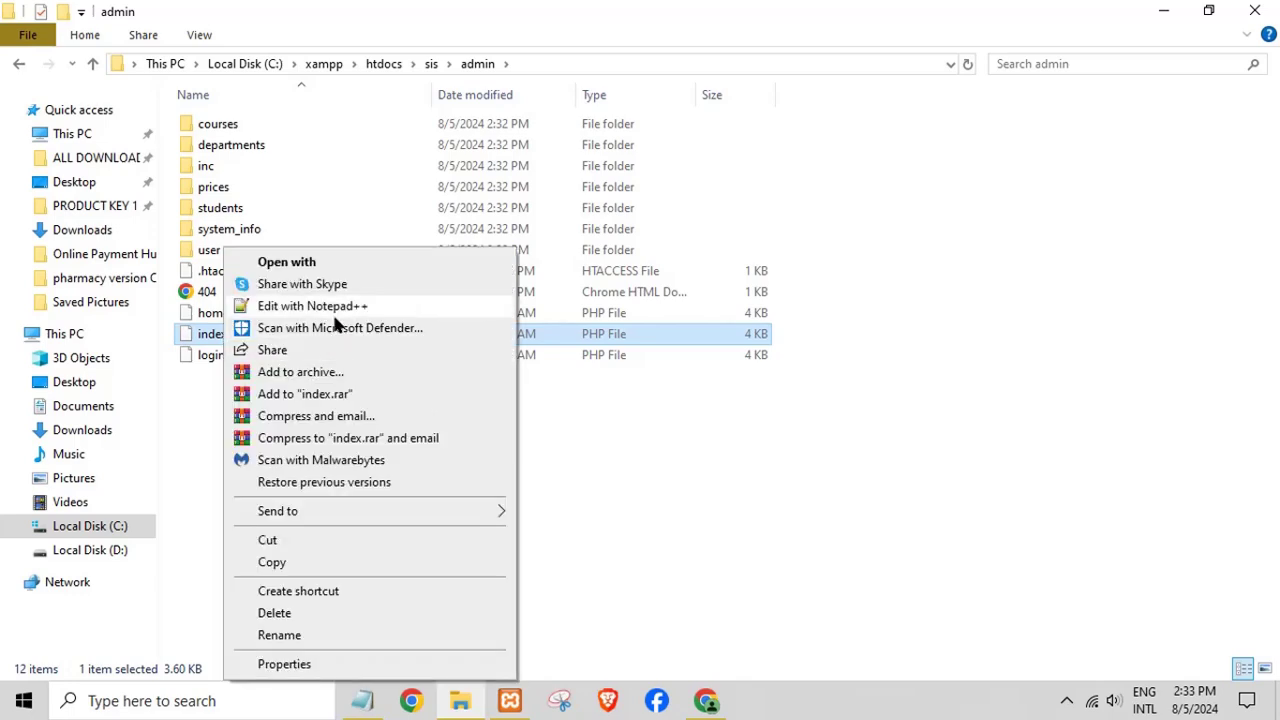
click(325, 307)
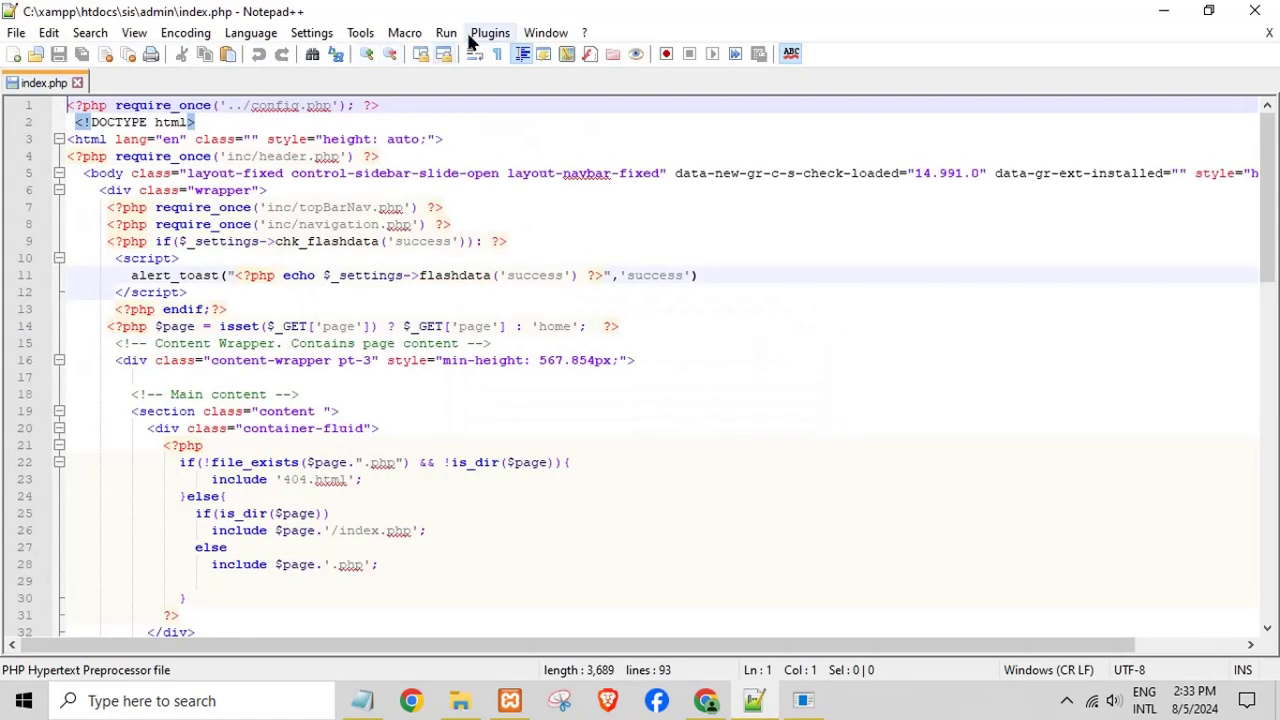
click(448, 33)
click(553, 131)
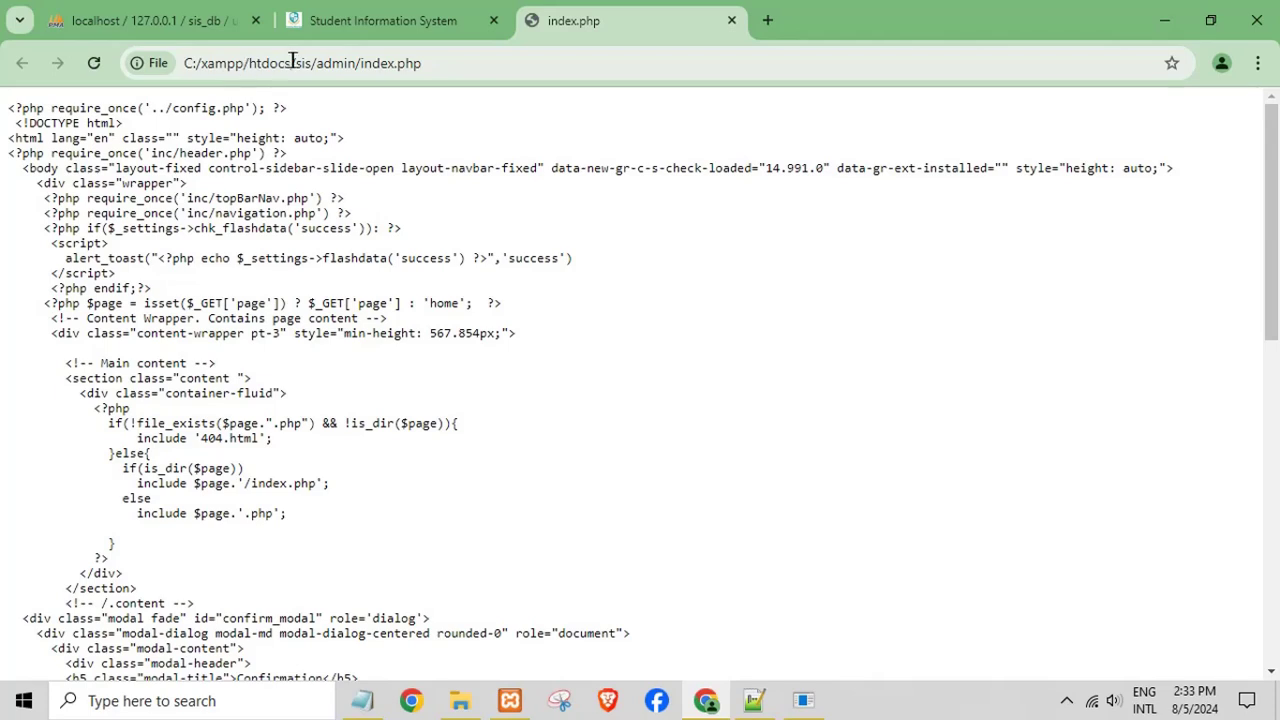
- Replace the file:///C:/xampp/htdocs prefix with localhost and load the admin index page
click(288, 62)
key(BackSpace)
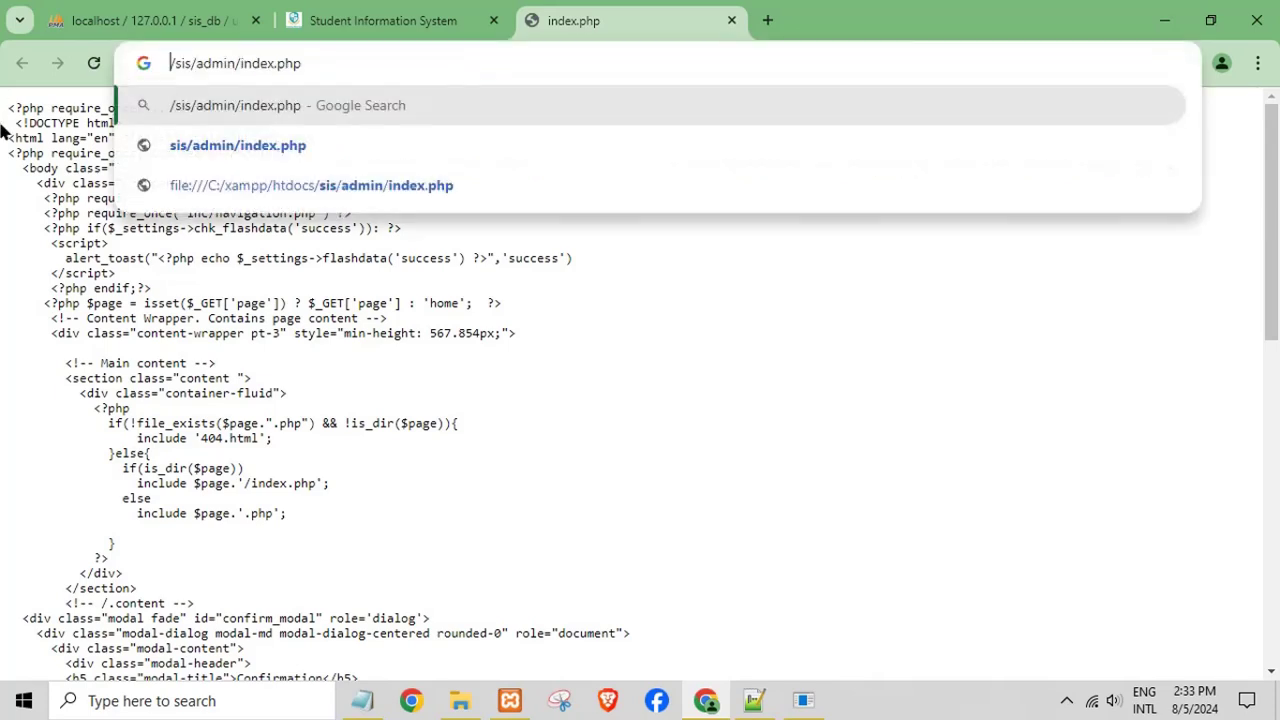
text(localhost)
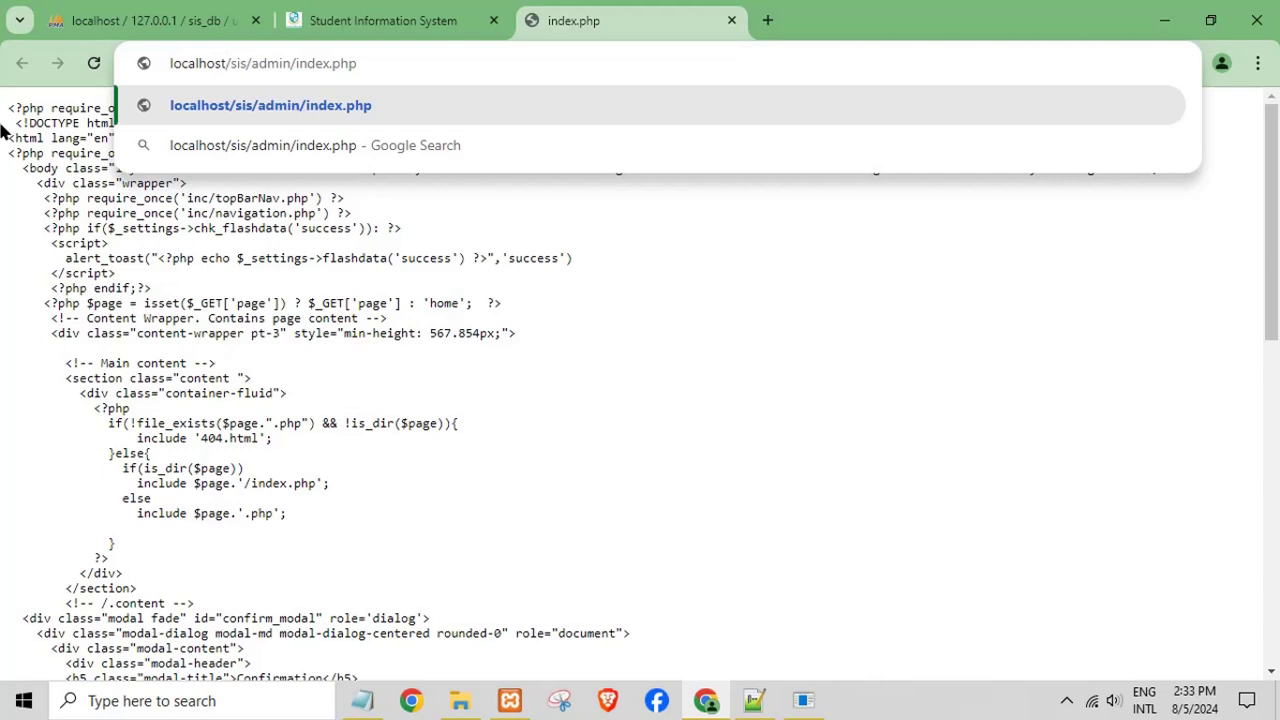
key(Return)
- Try signing in with username admin and a guessed password, then switch to File Explorer
click(418, 10)
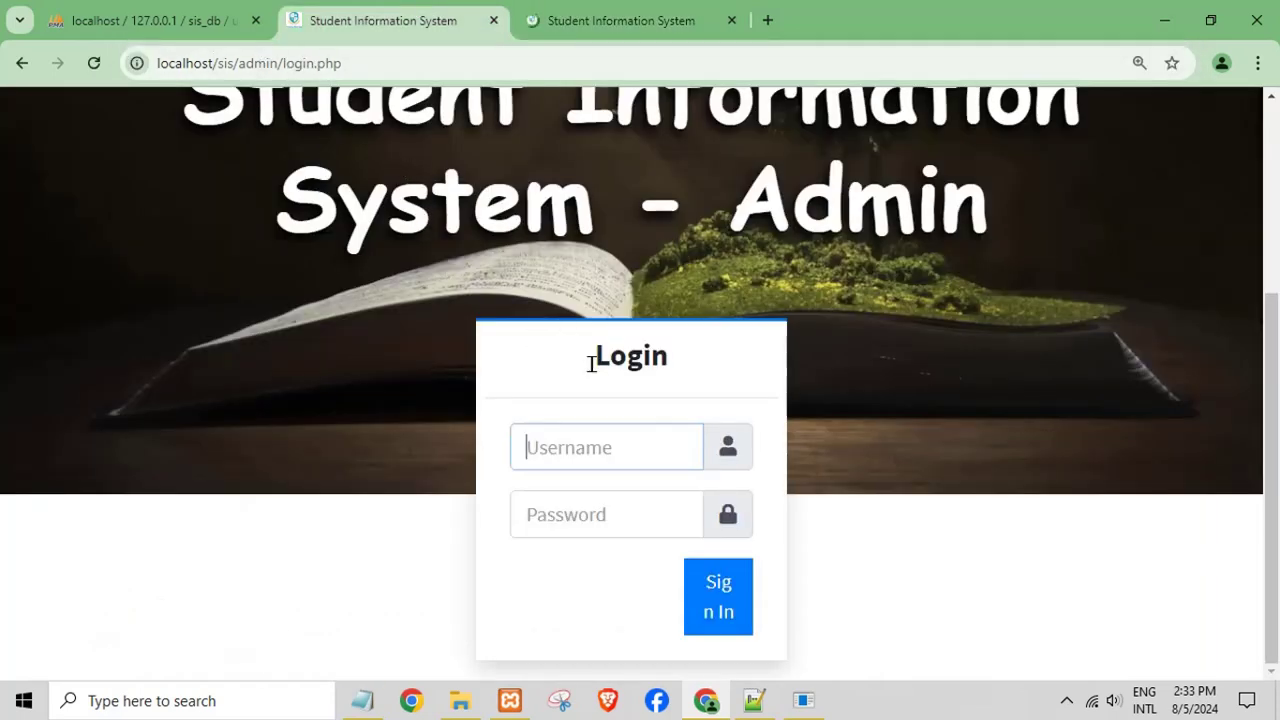
text(admin)
key(Tab)
text(a)
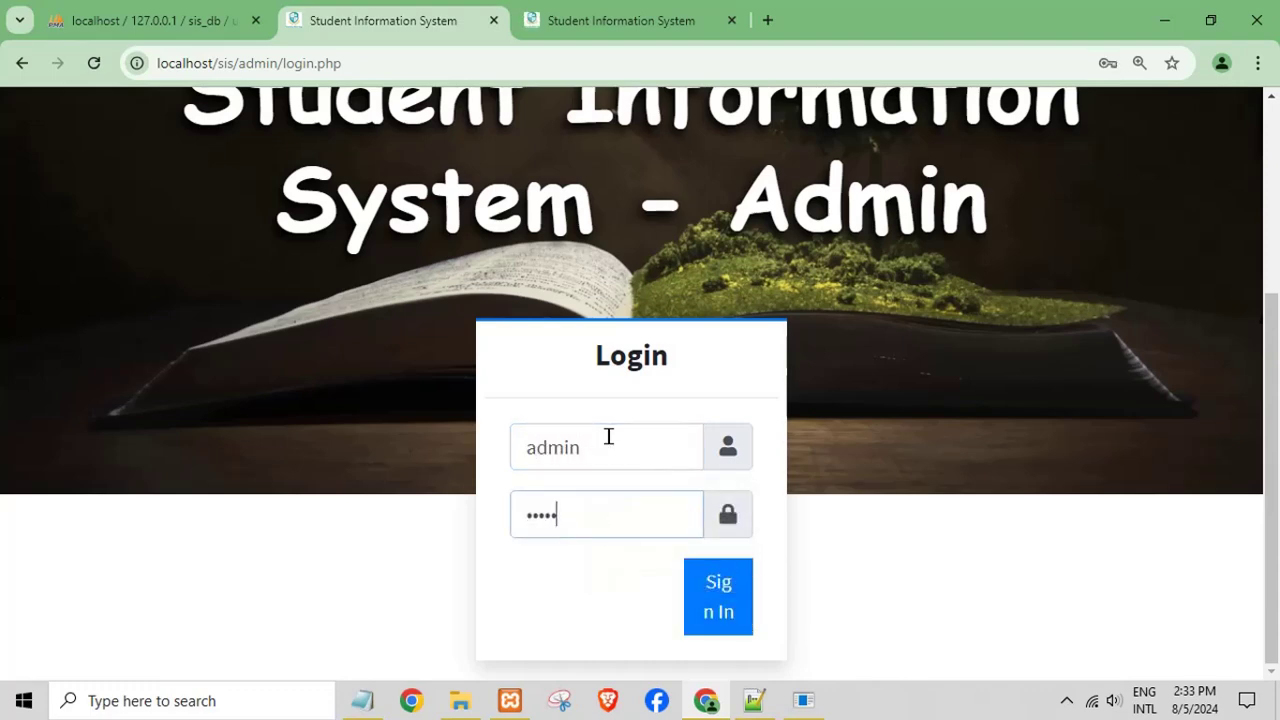
click(748, 614)
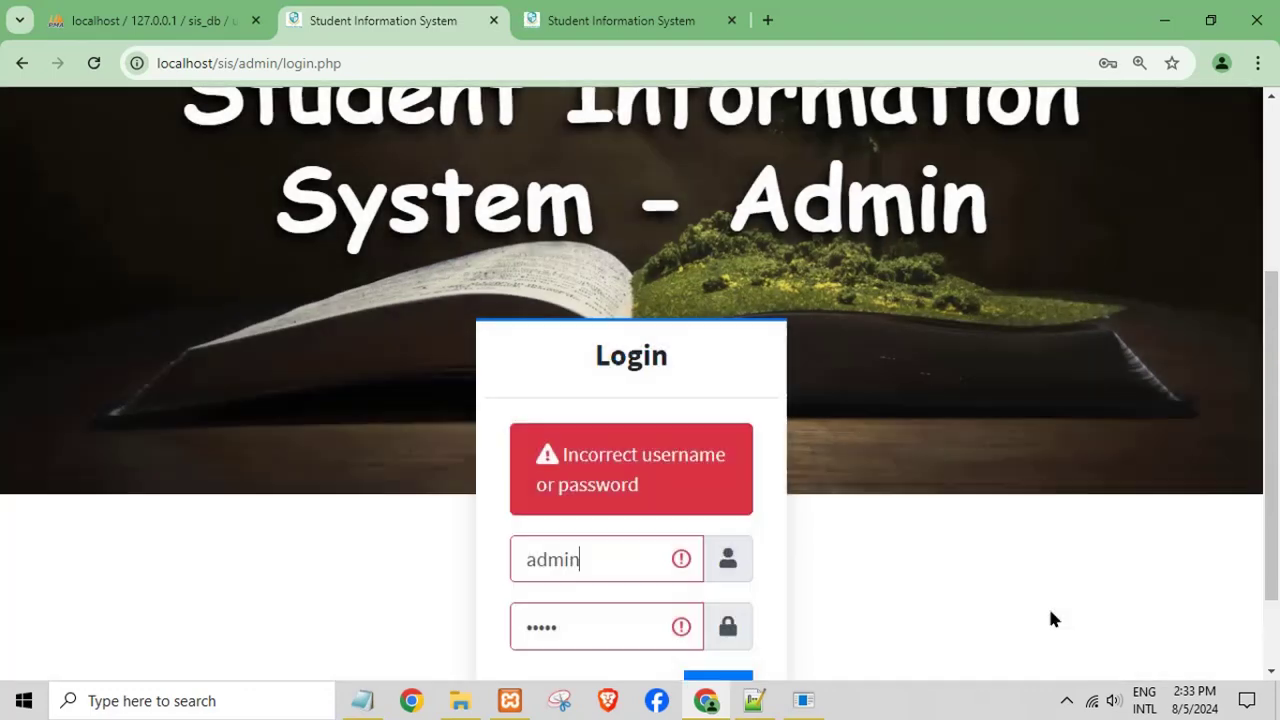
click(460, 700)
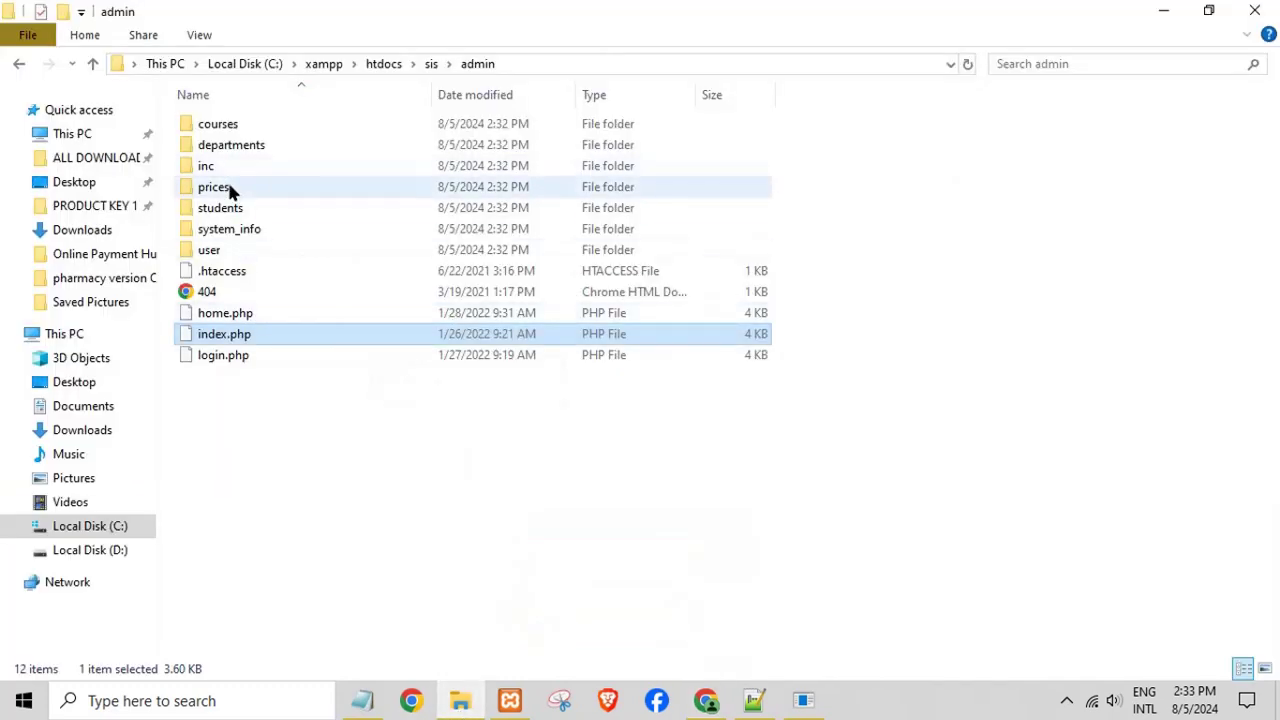
- Open database\readme, copy the admin password listed there, and return to the login page
click(19, 63)
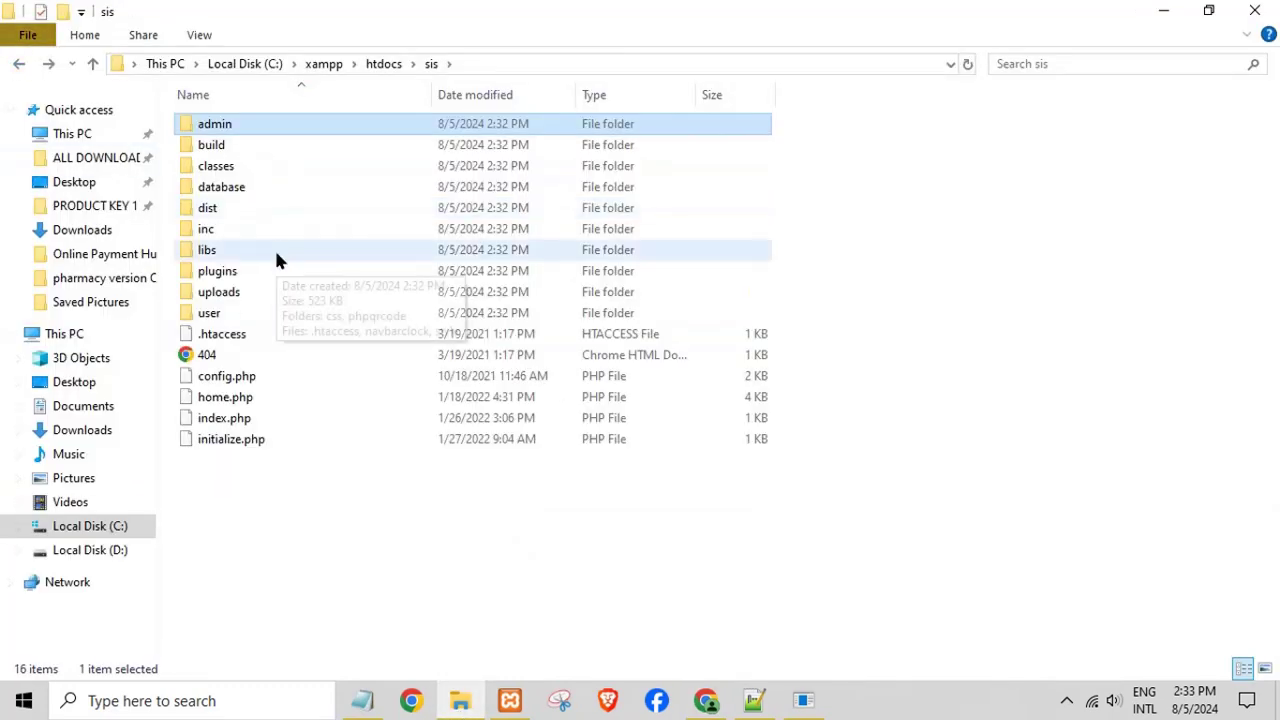
double_click(247, 190)
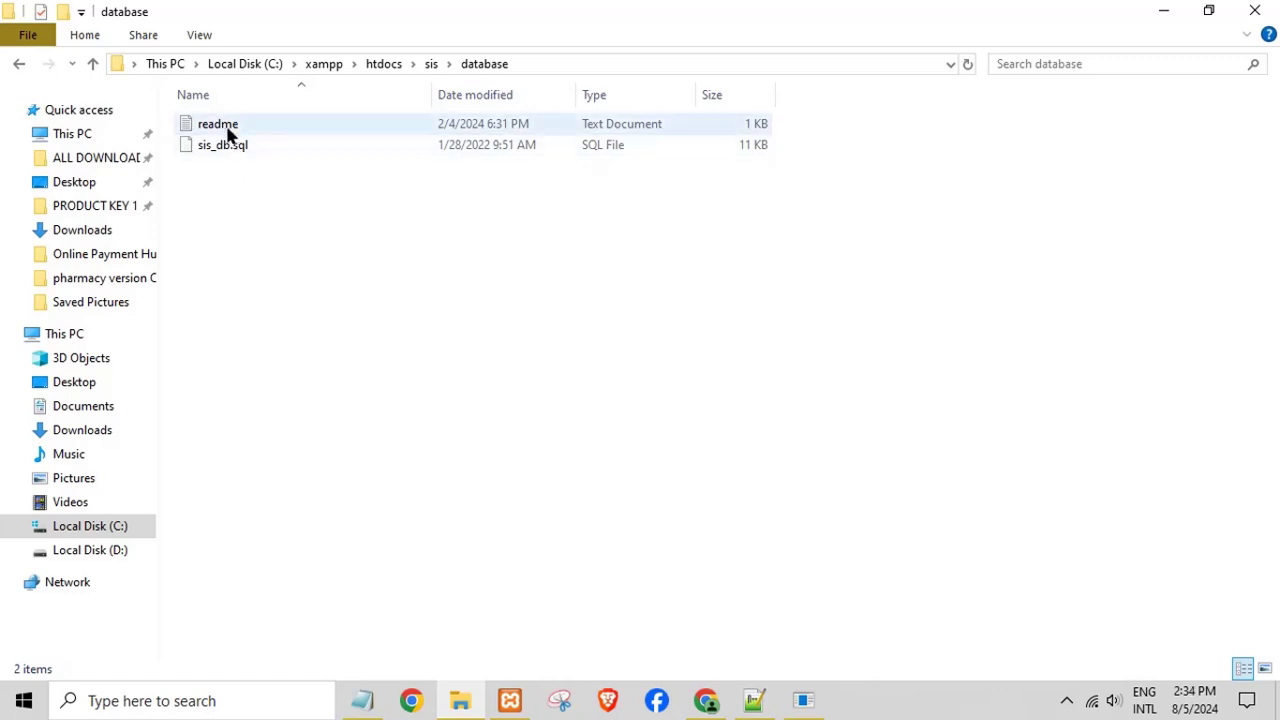
click(249, 127)
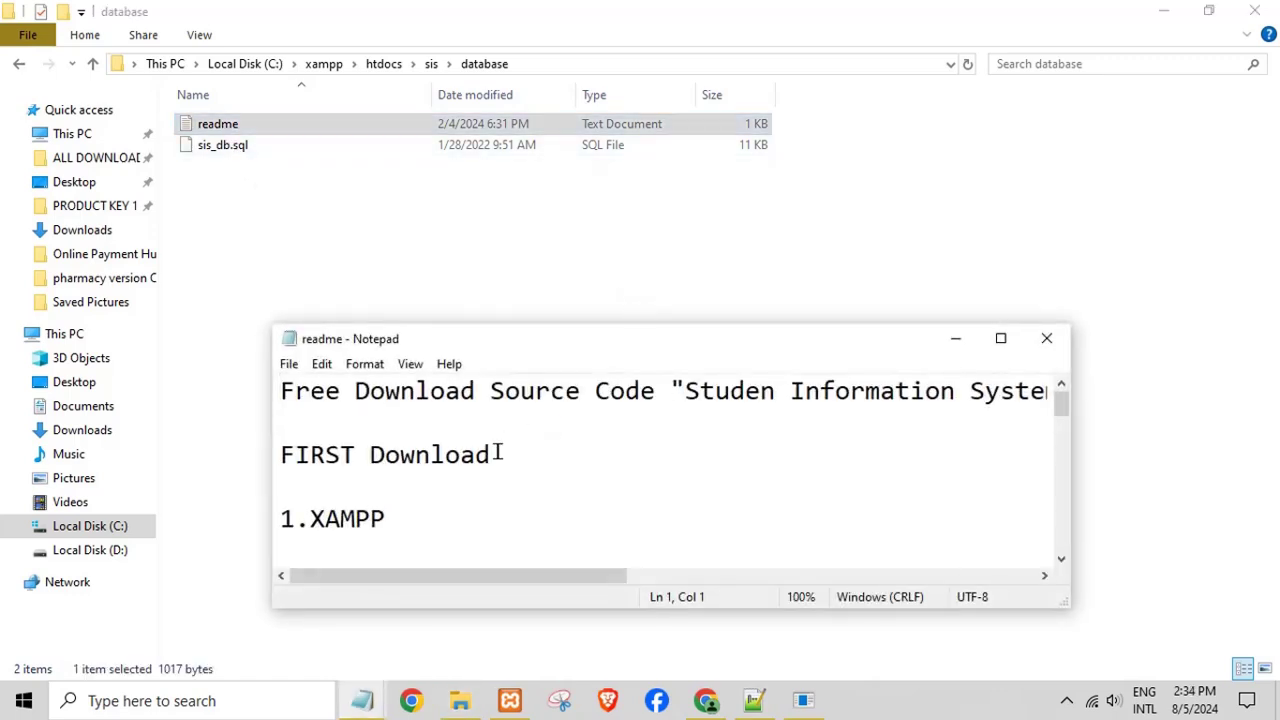
click(1000, 337)
scroll(369, 340, down, 6)
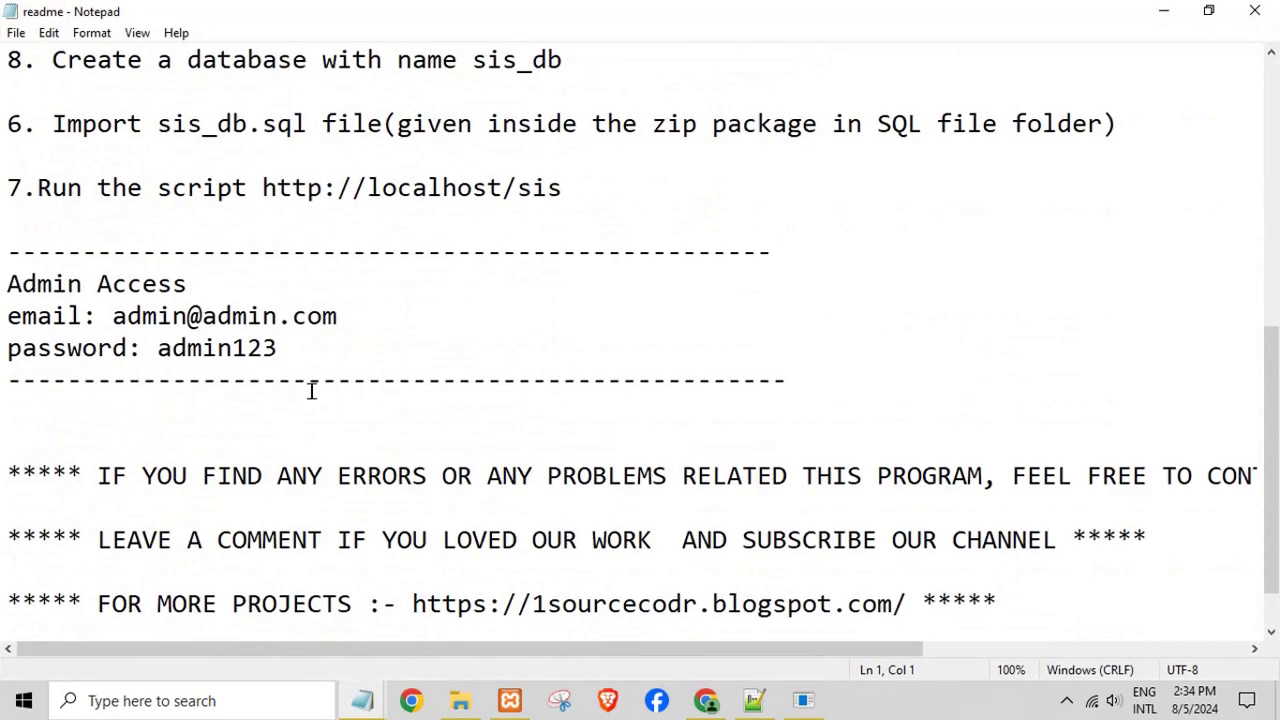
double_click(200, 350)
right_click(212, 354)
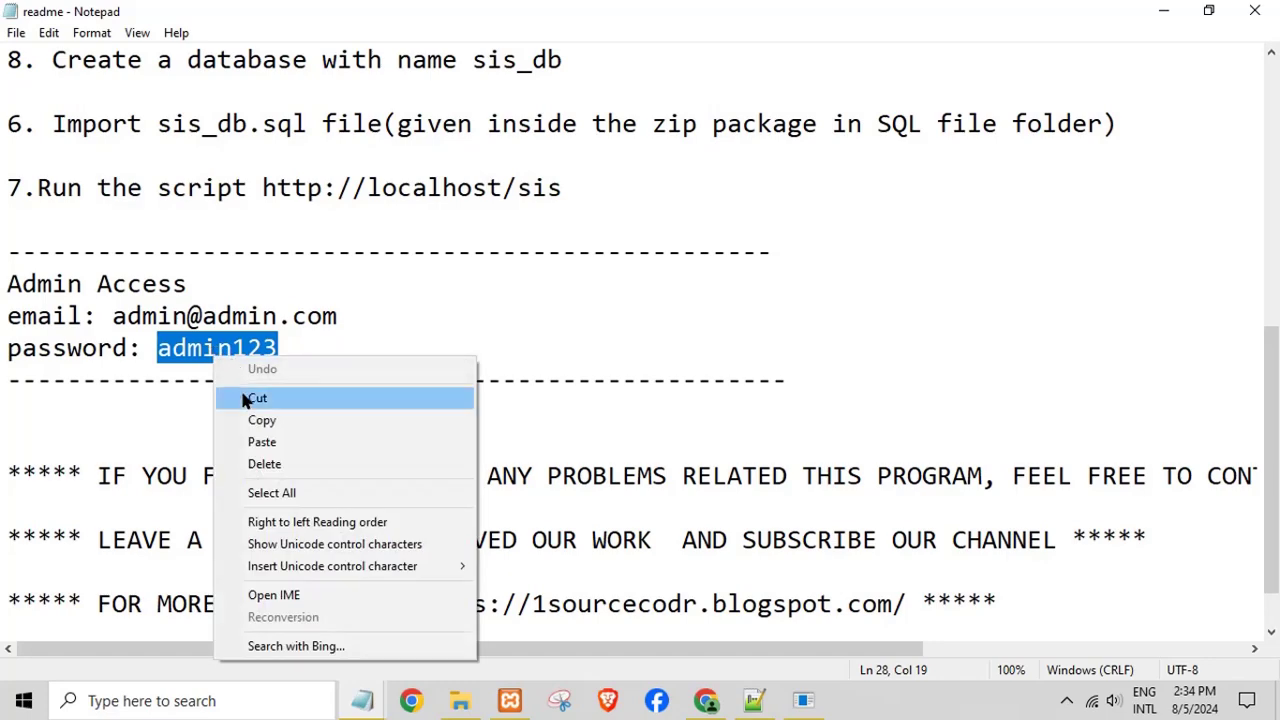
click(248, 417)
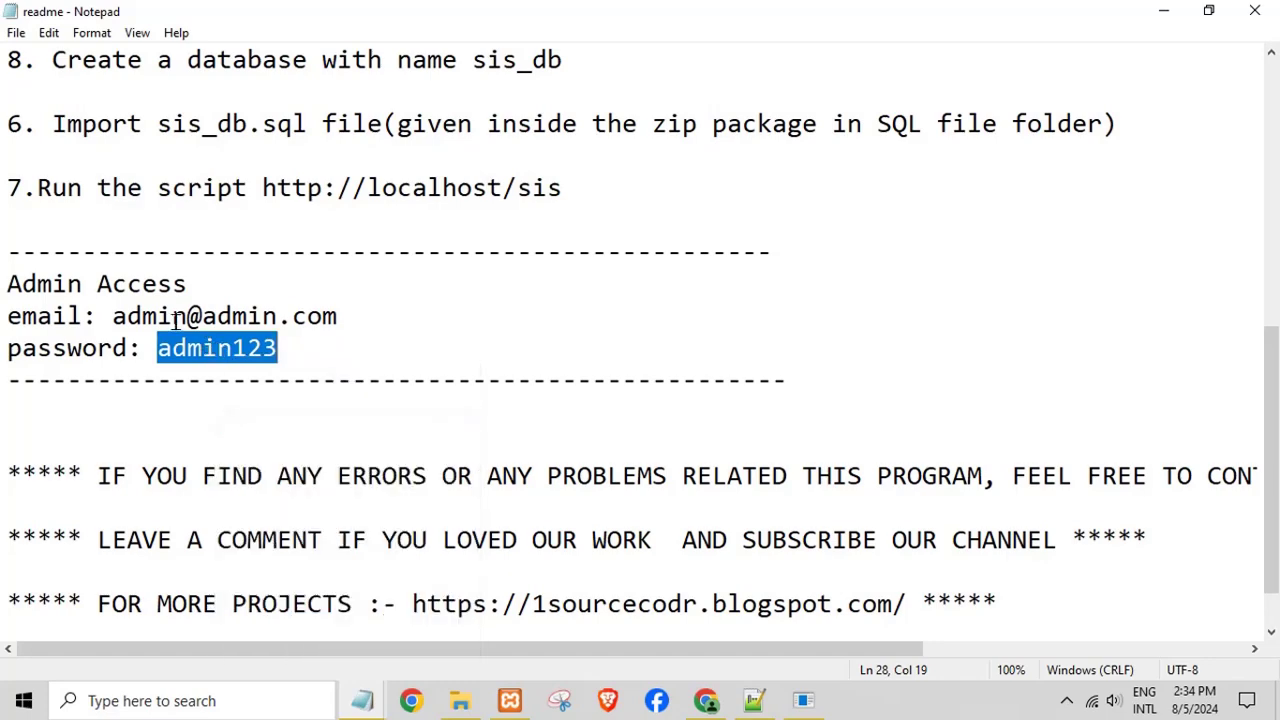
click(1163, 10)
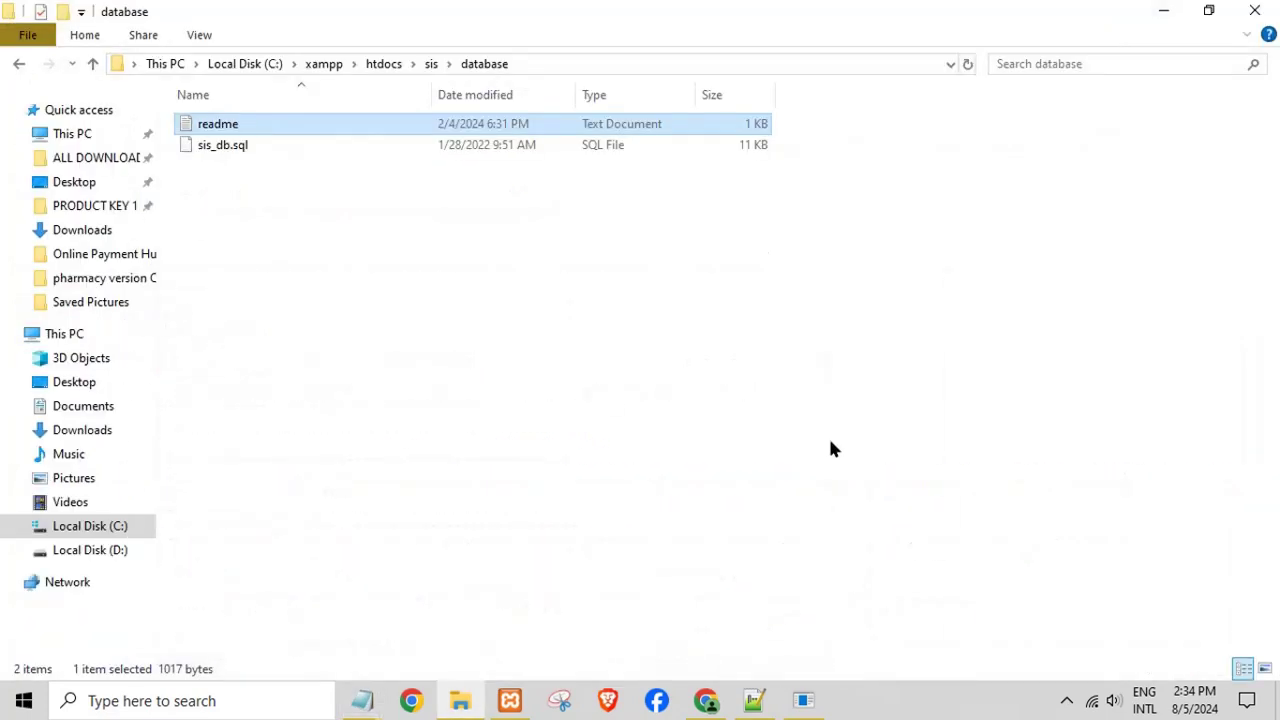
click(706, 700)
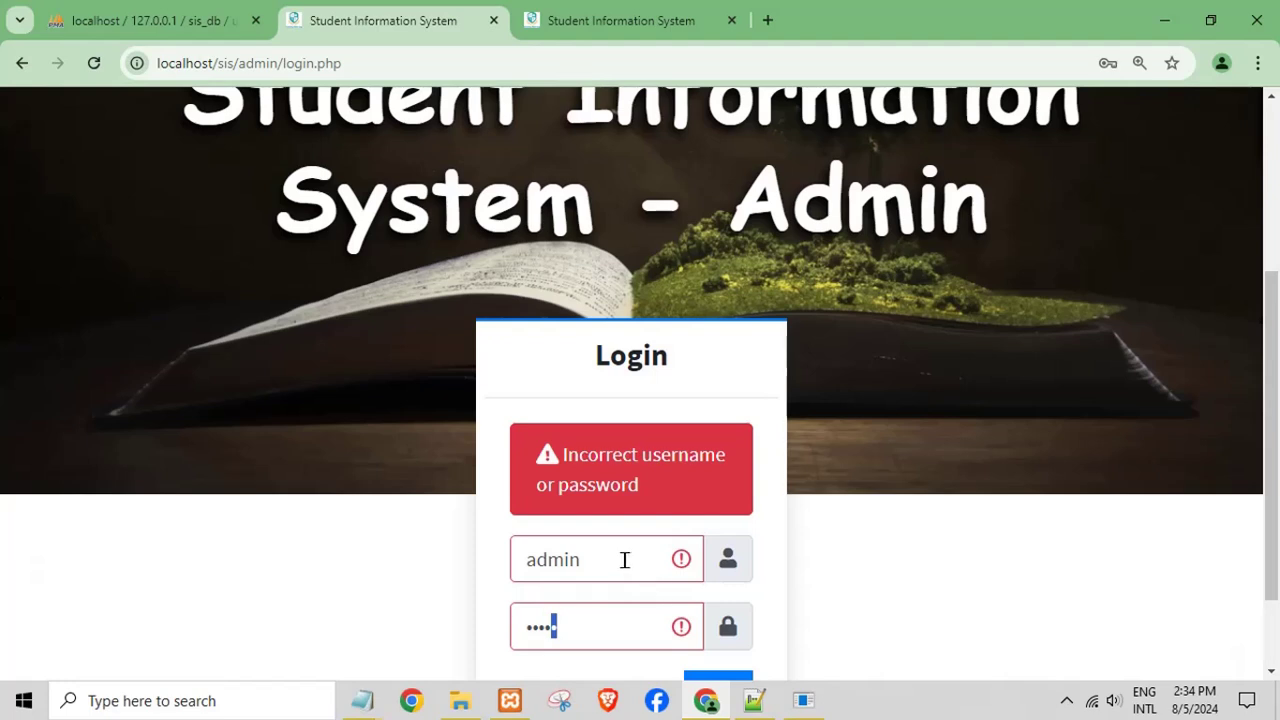
- Retry the login with the saved admin e-mail and the pasted readme password
click(624, 560)
click(657, 504)
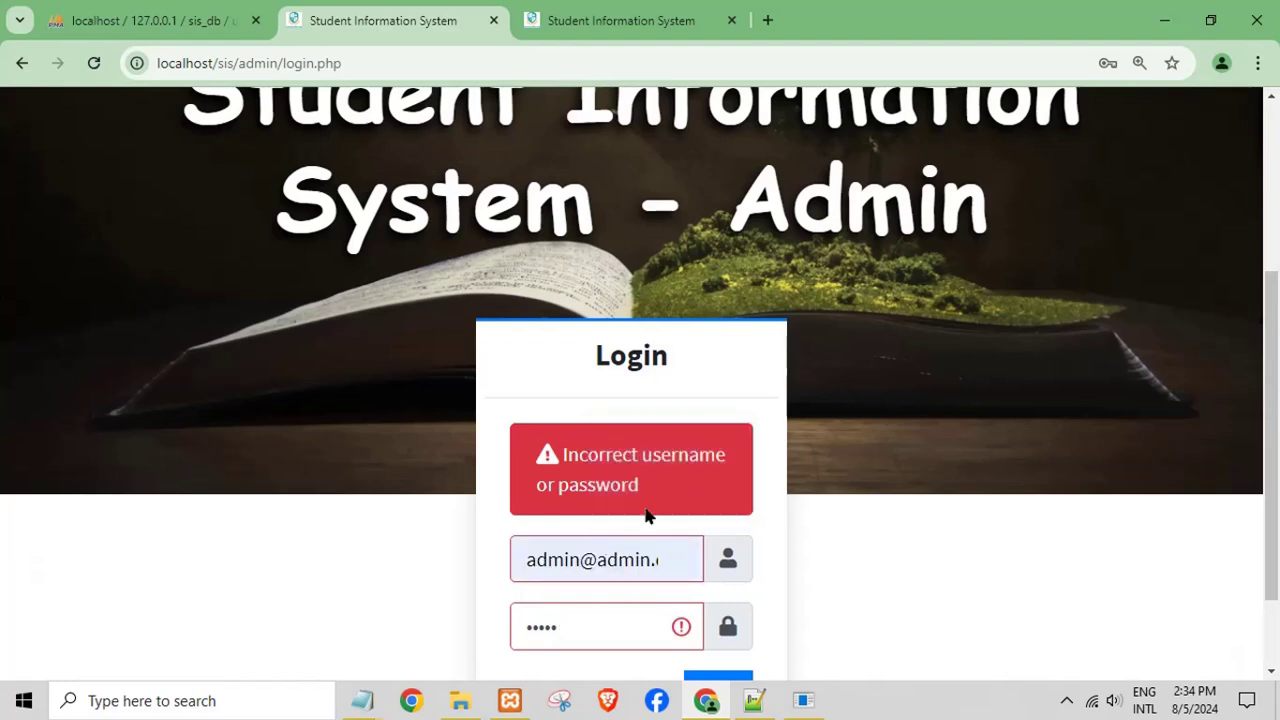
drag(592, 628, 479, 638)
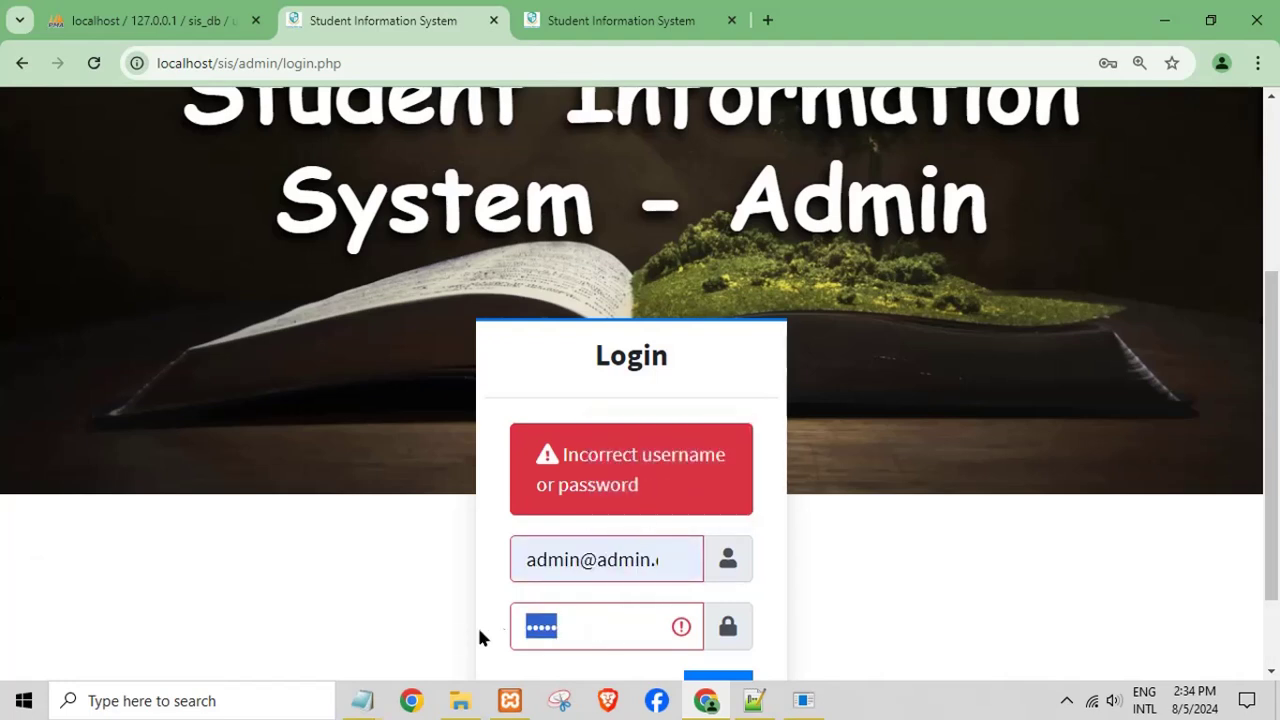
key(BackSpace)
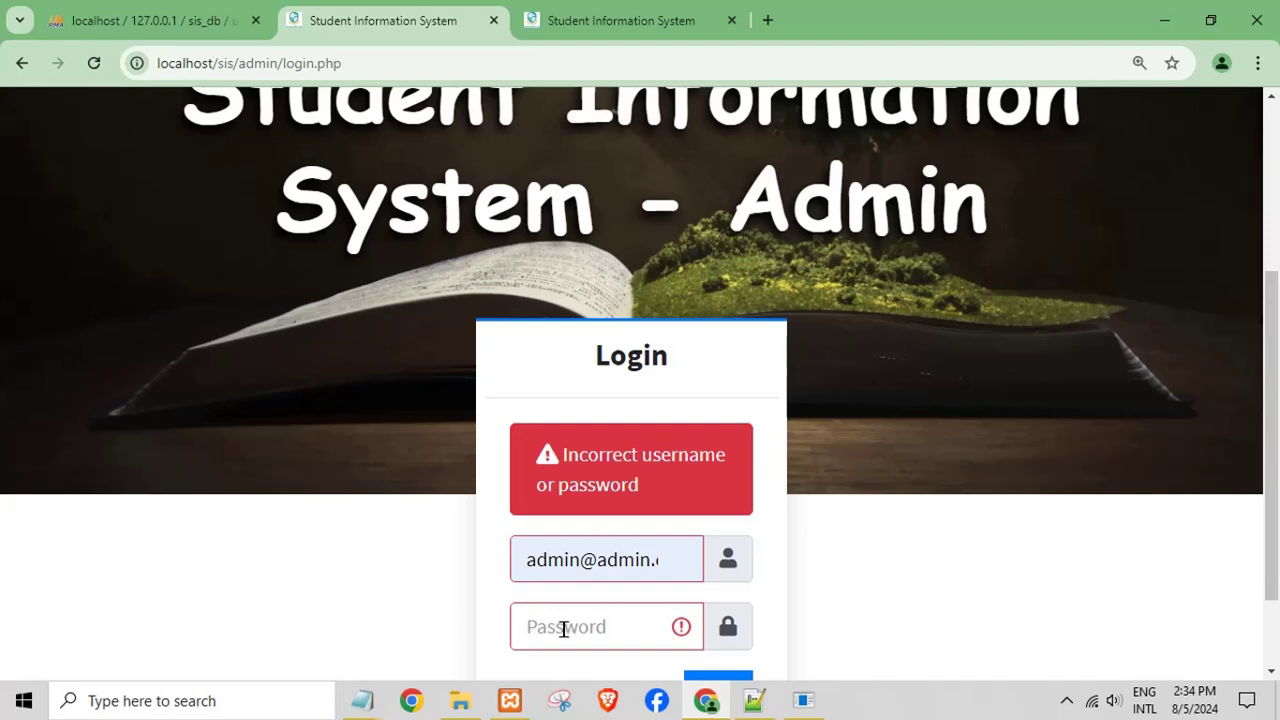
right_click(564, 629)
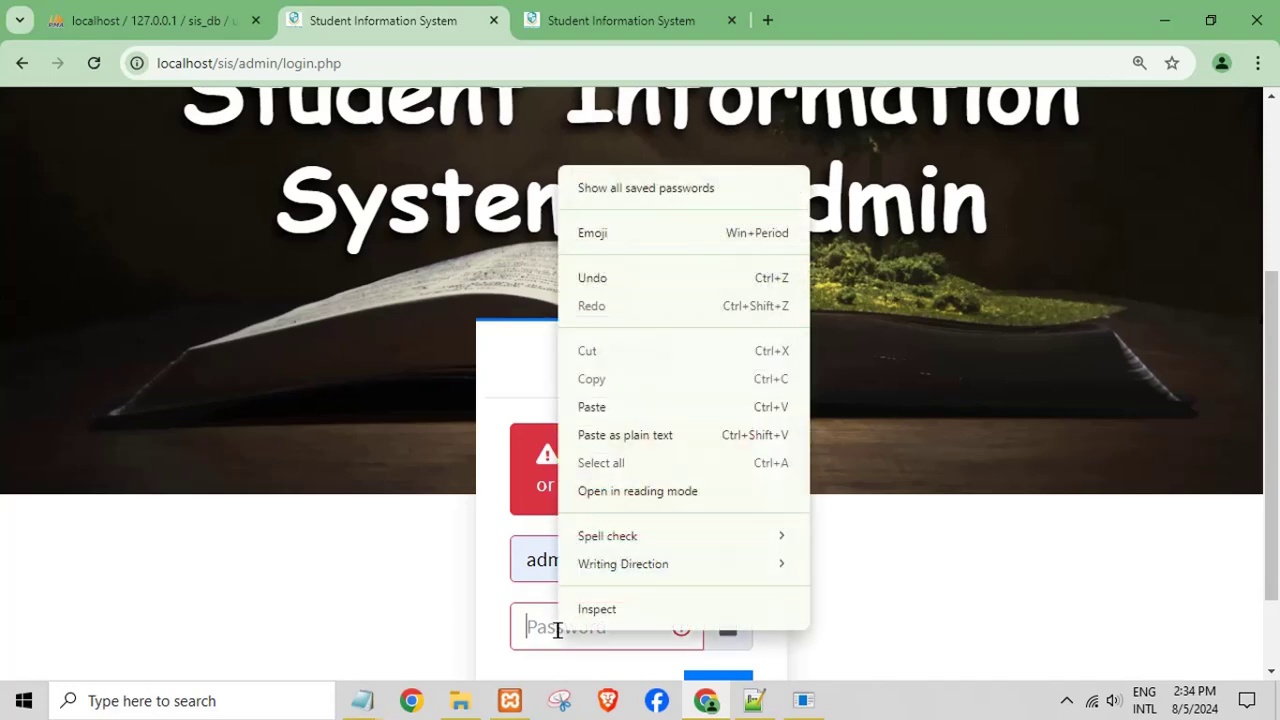
click(590, 406)
scroll(720, 635, down, 1)
click(714, 614)
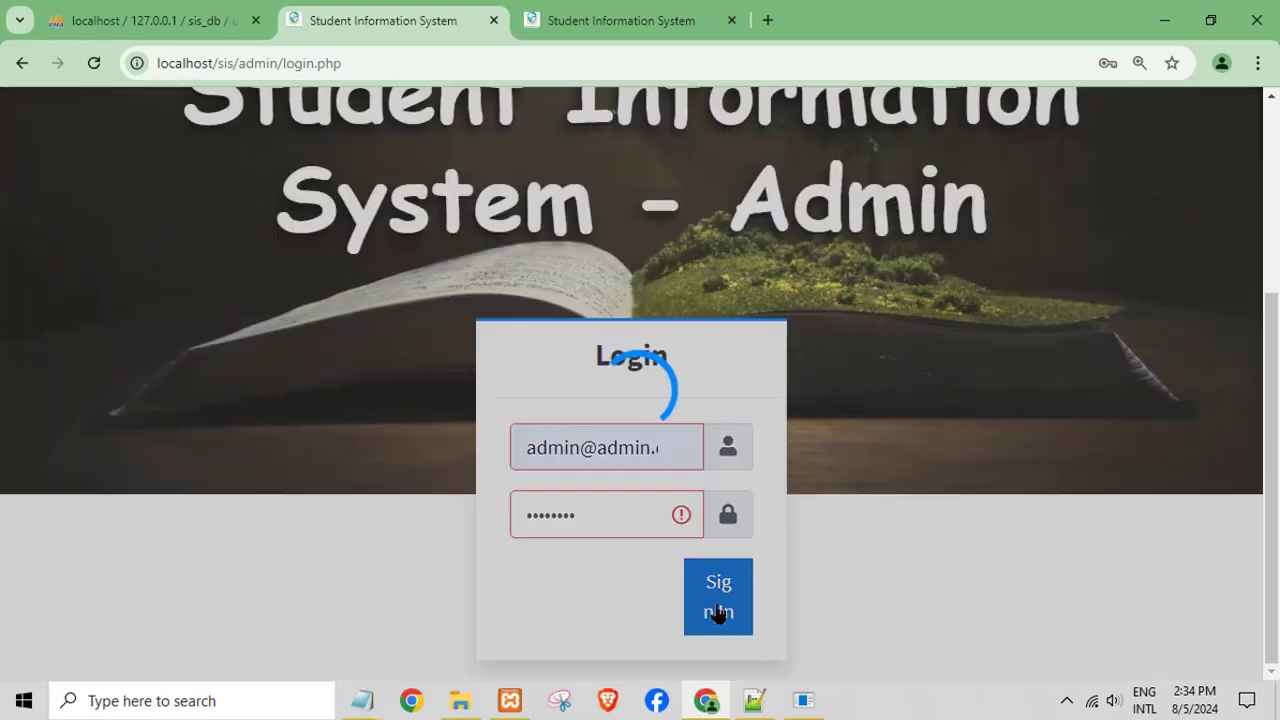
click(688, 511)
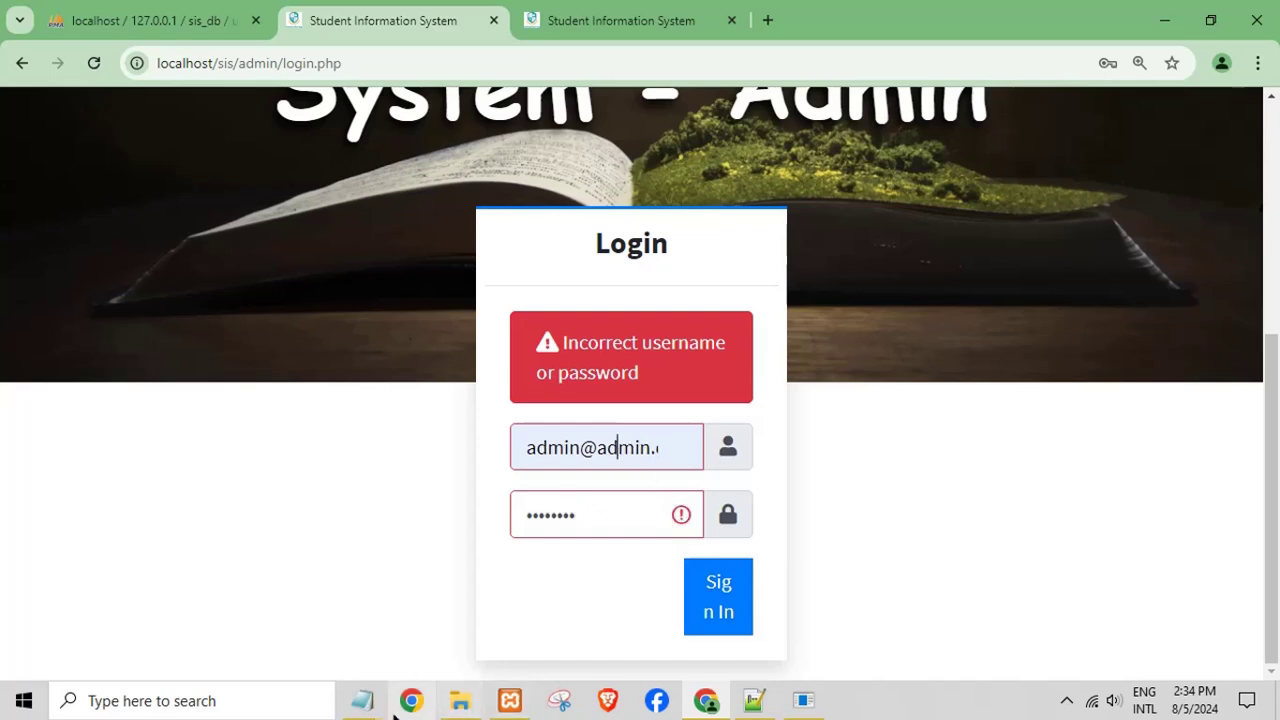
- Bring the untitled scratch note to the front after minimizing the other notes window
click(259, 635)
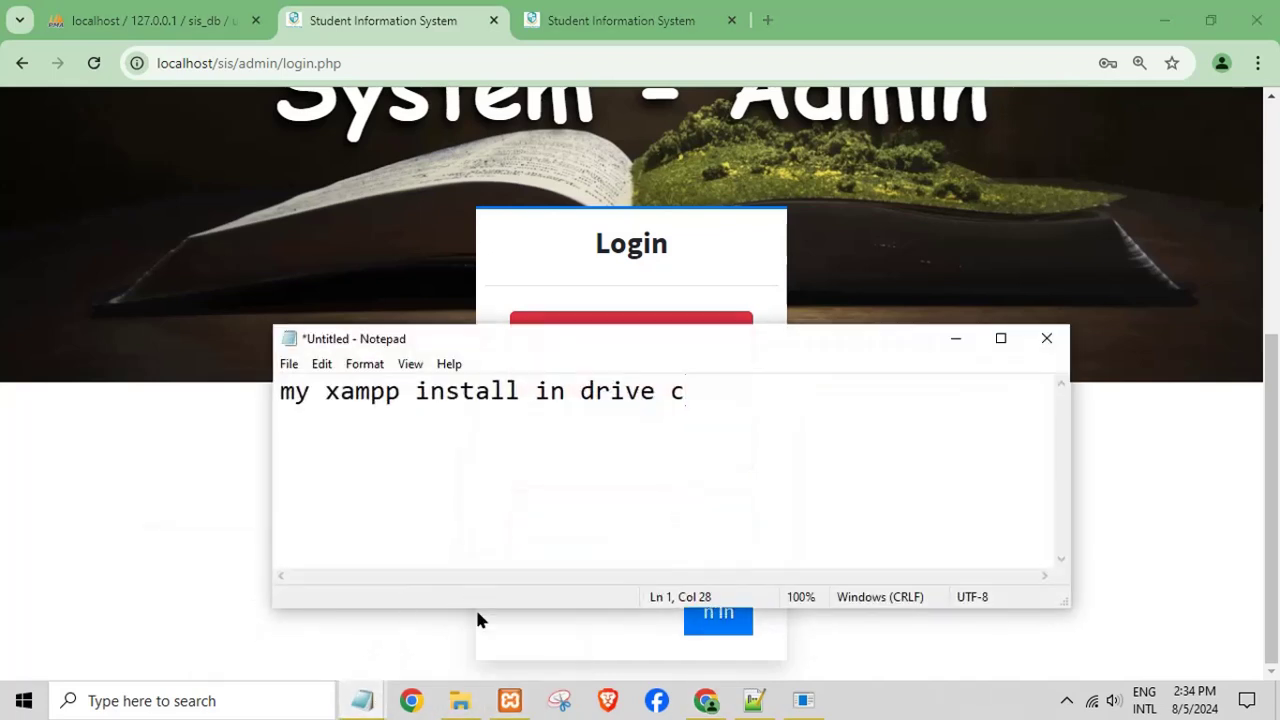
click(963, 344)
mouse_move(362, 700)
click(247, 621)
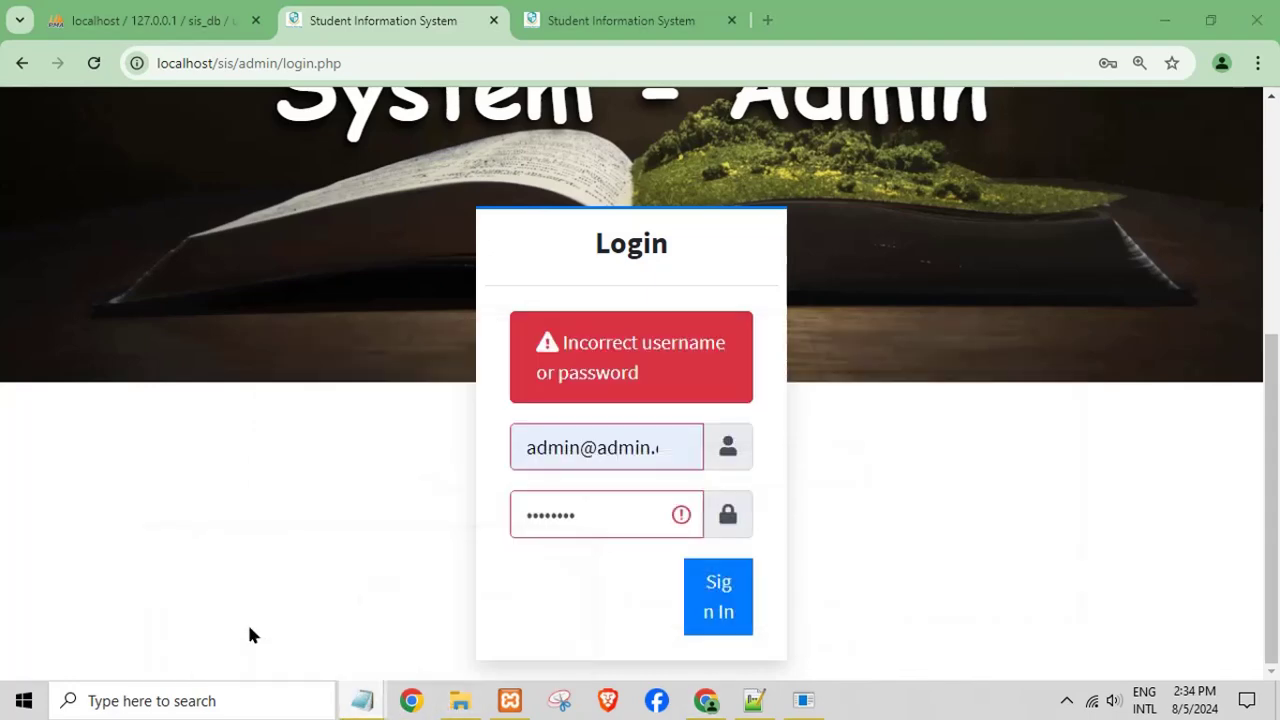
- Copy the admin e-mail from the readme into the login username field
click(394, 617)
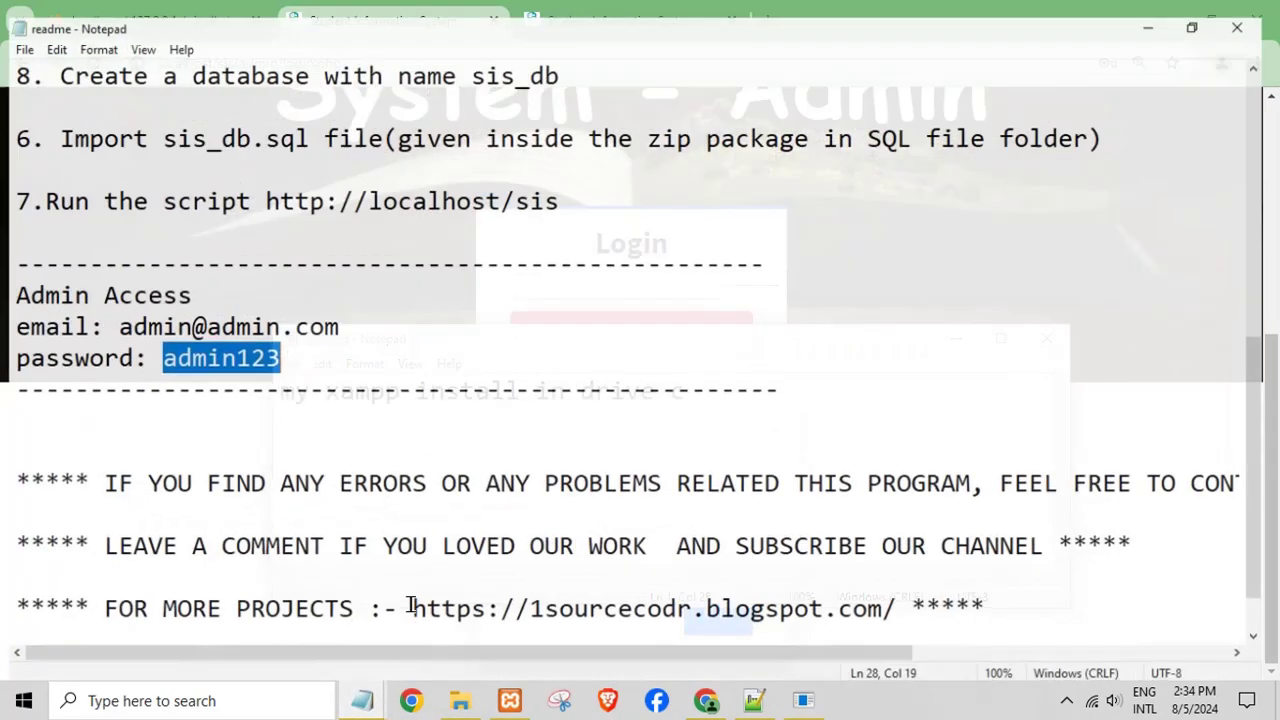
drag(339, 316, 115, 316)
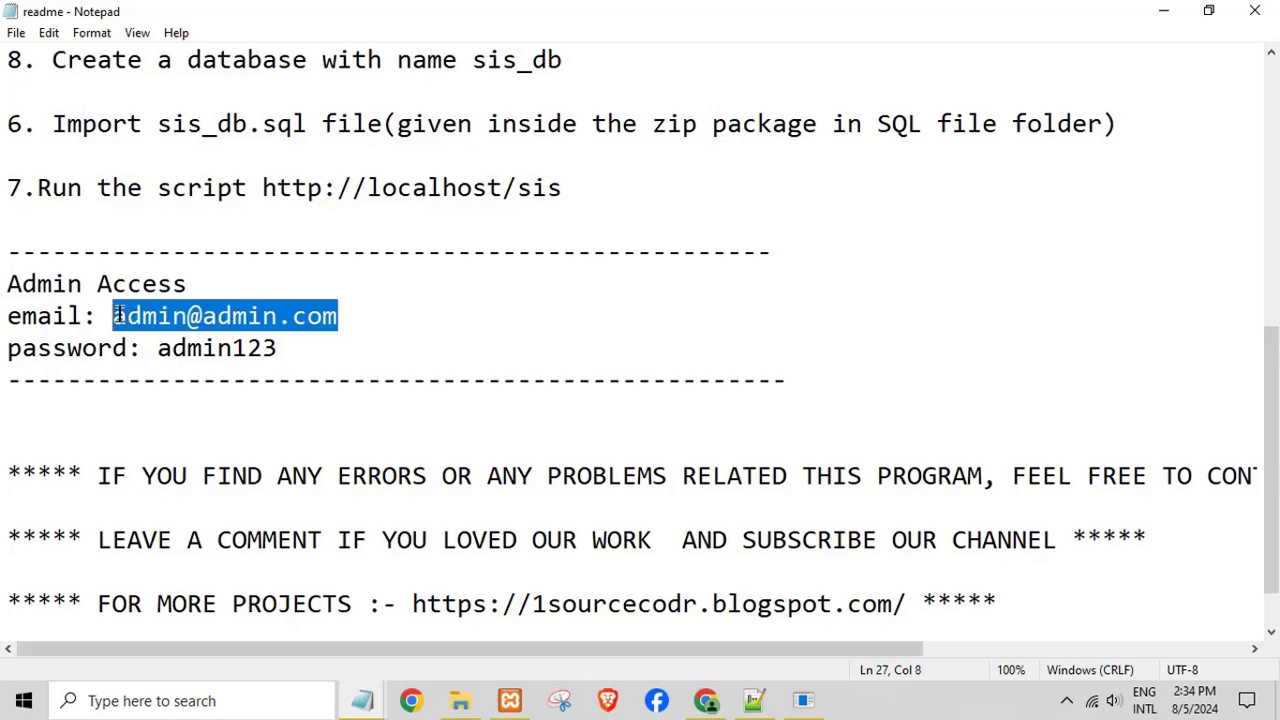
right_click(177, 316)
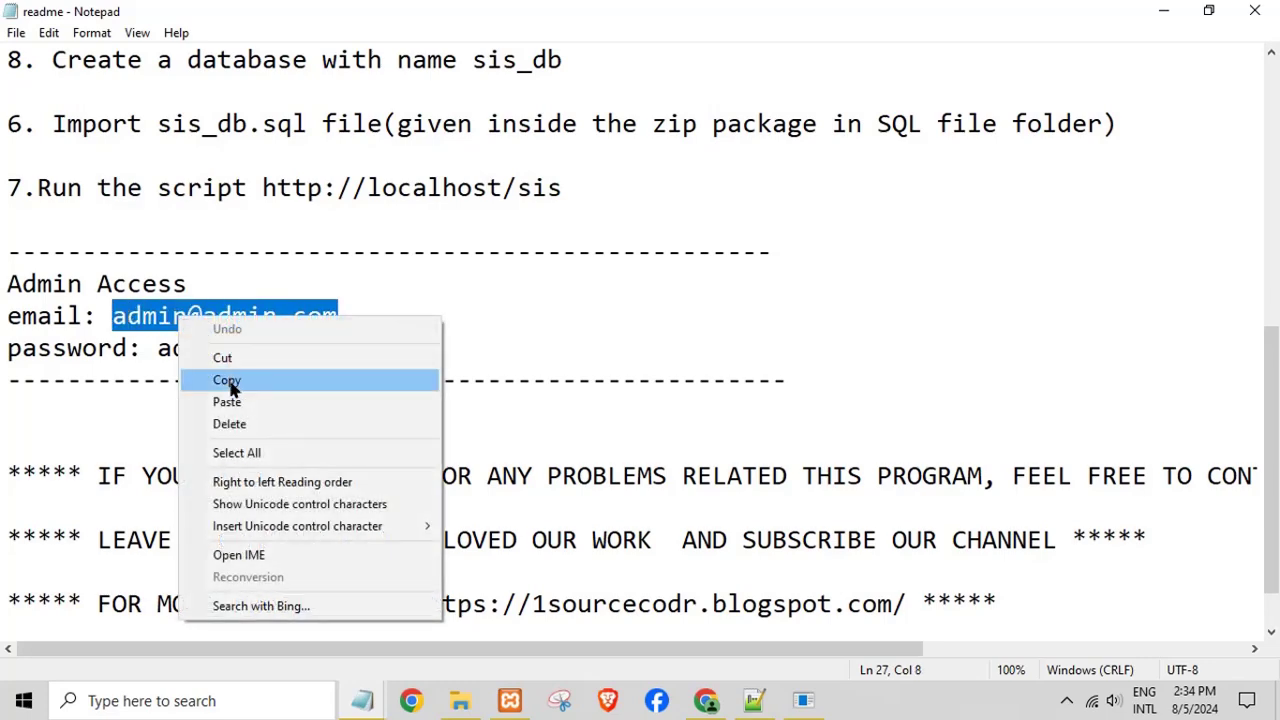
click(229, 381)
click(706, 700)
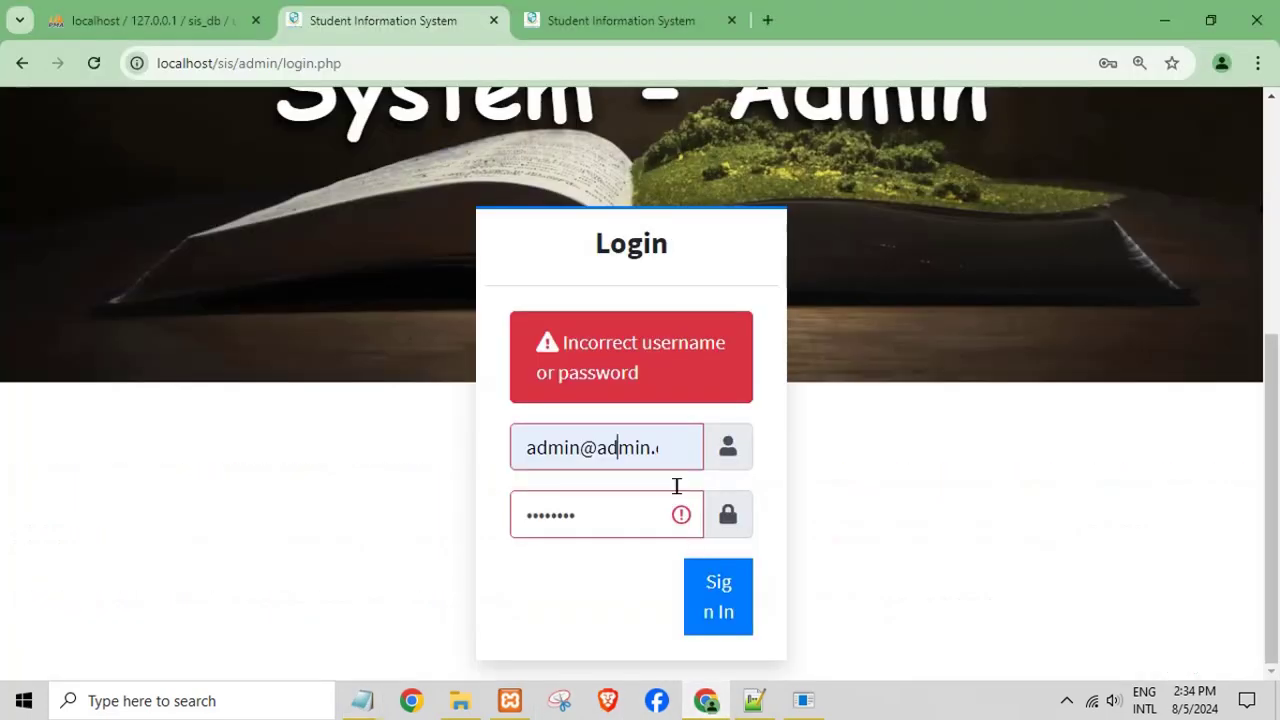
triple_click(645, 455)
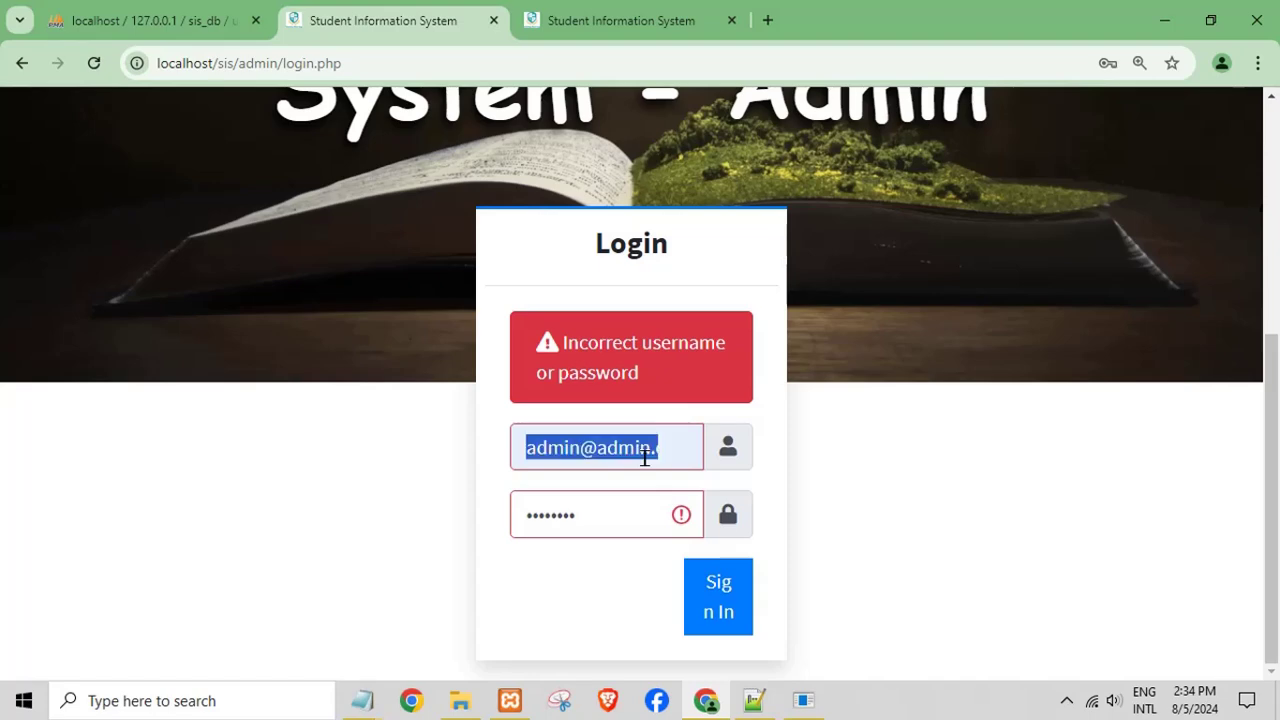
key(BackSpace)
key(ctrl+v)
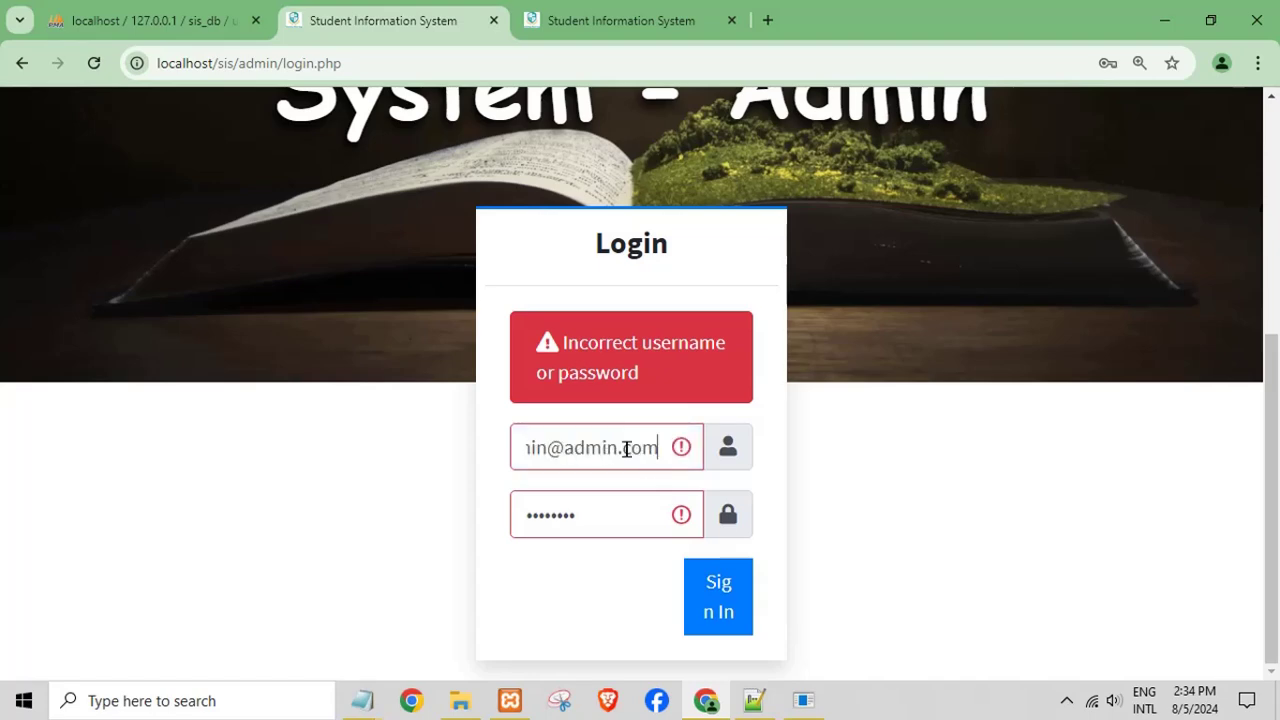
- Copy the readme's admin password into the password field and submit the login
mouse_move(358, 704)
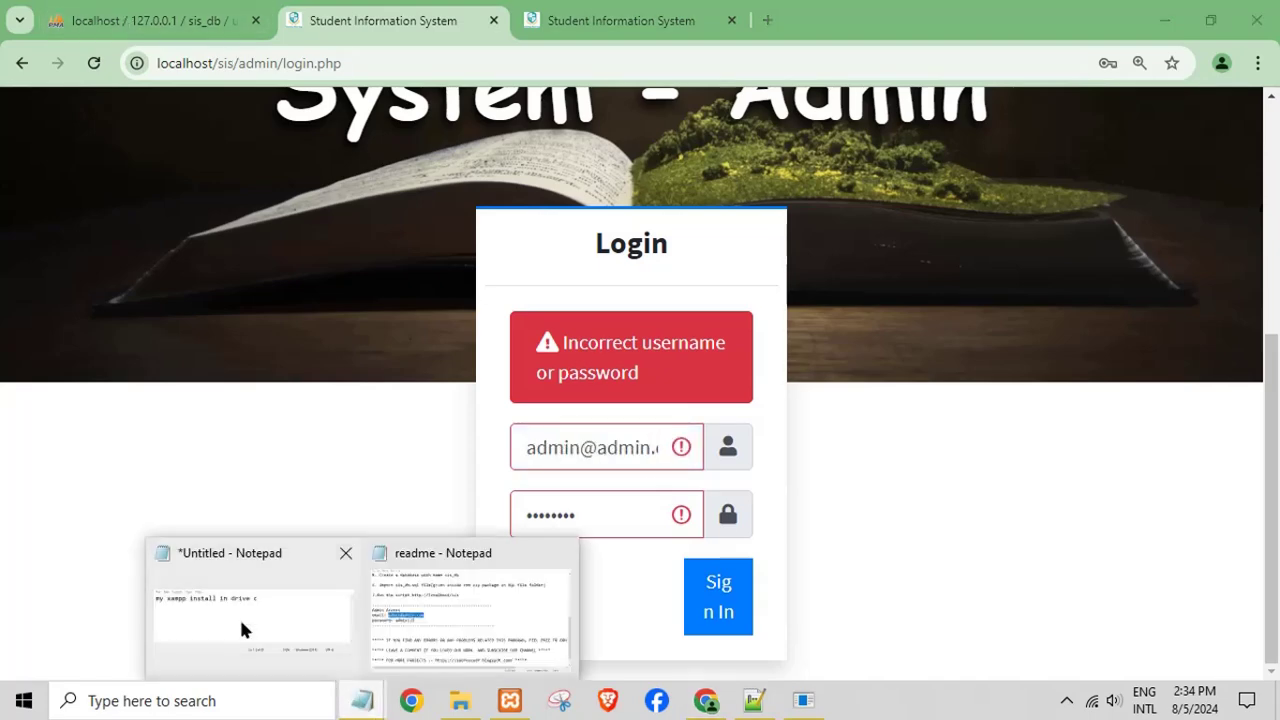
click(422, 619)
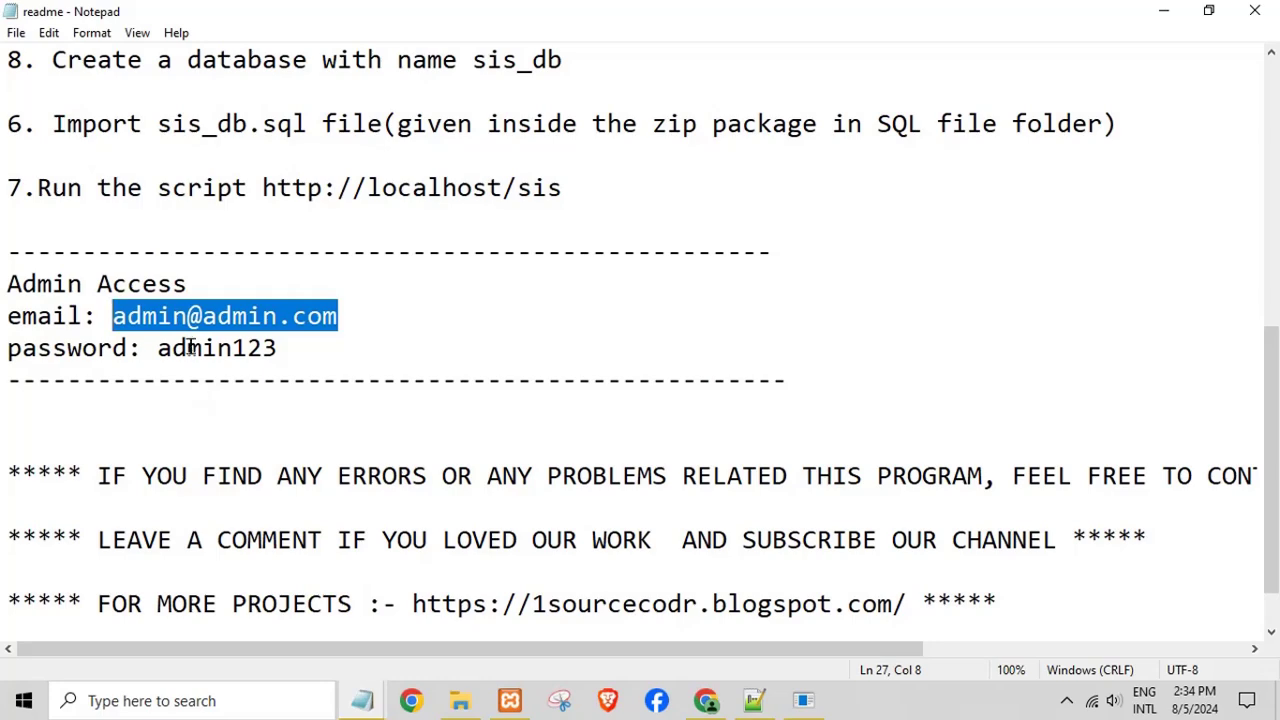
drag(163, 351, 268, 348)
right_click(264, 348)
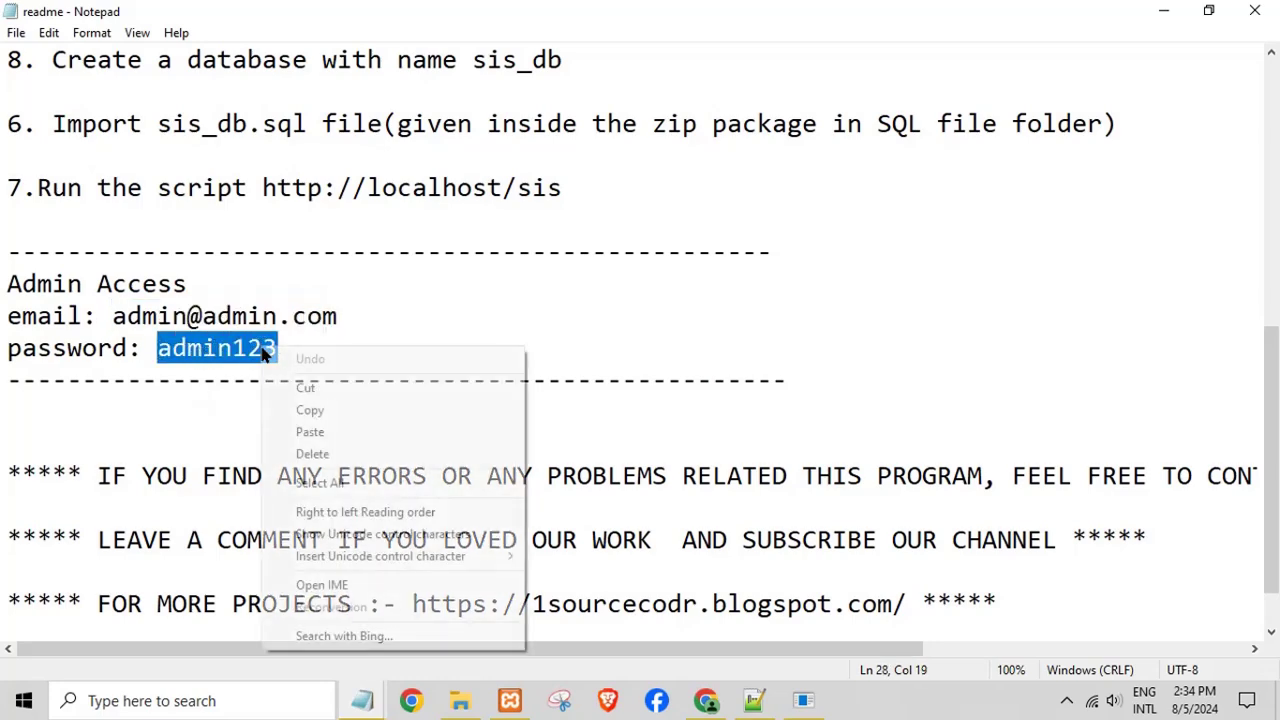
click(312, 411)
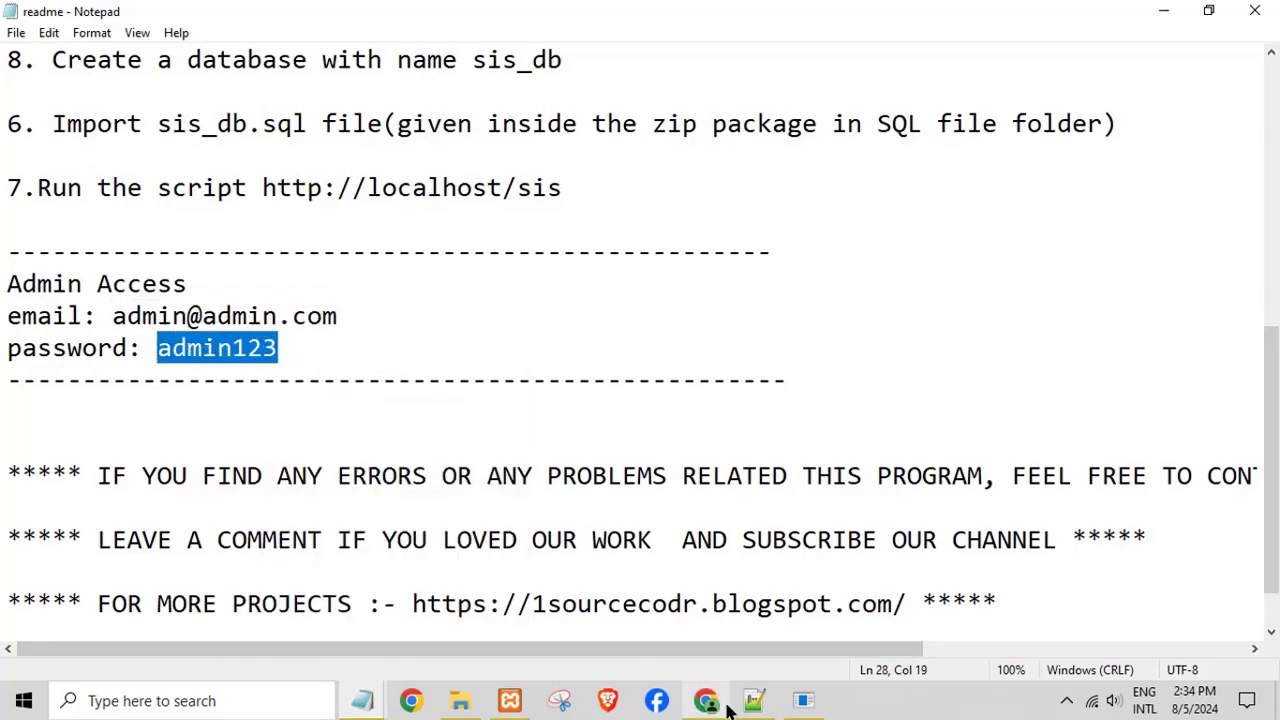
click(706, 700)
drag(591, 514, 448, 524)
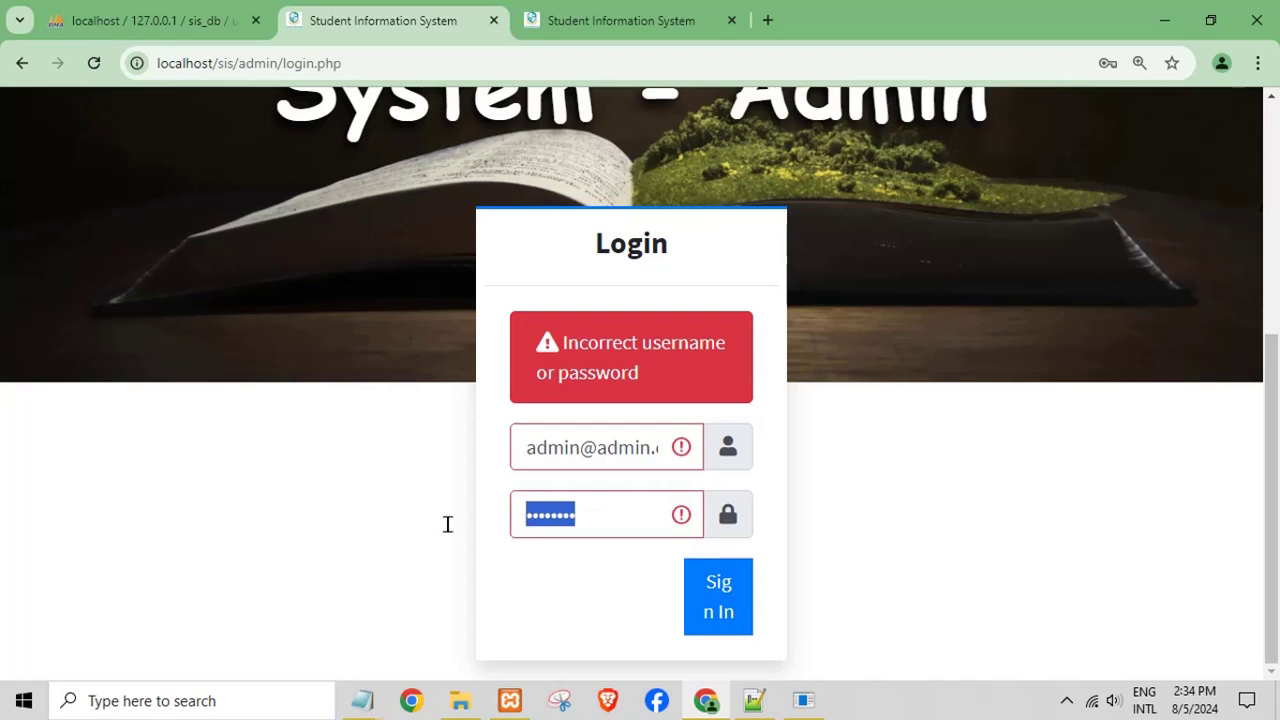
key(BackSpace)
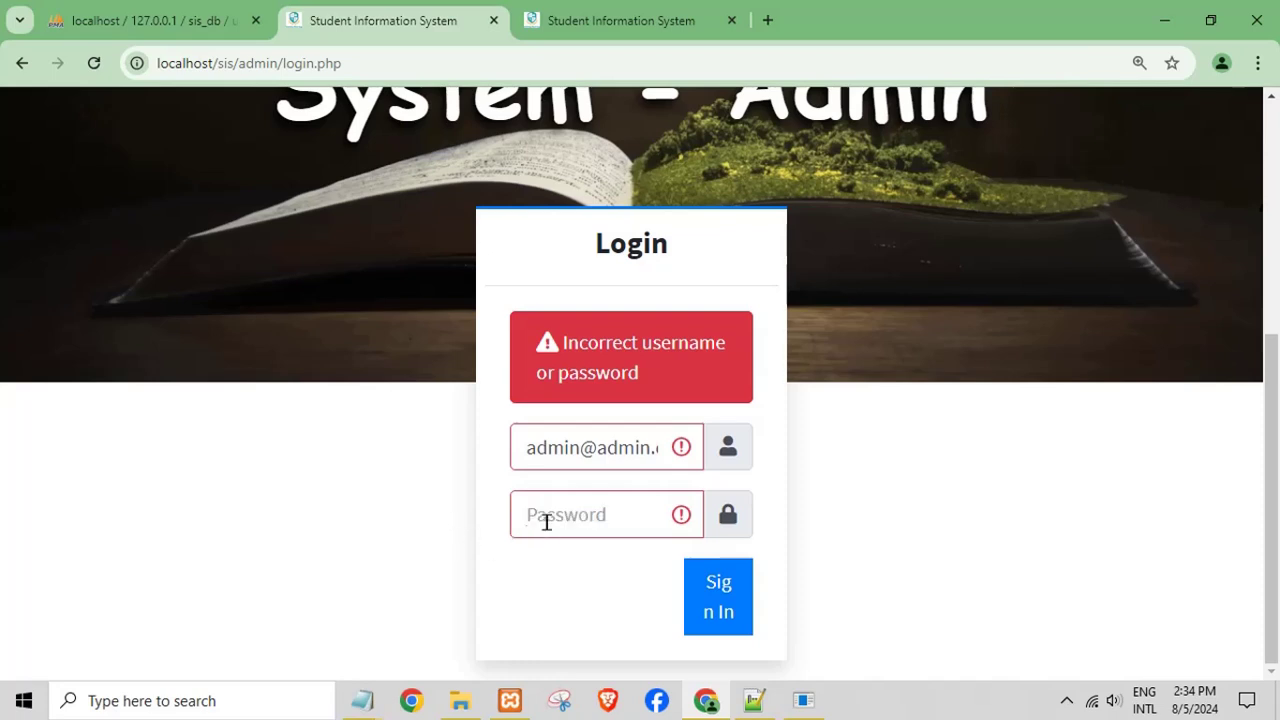
right_click(546, 518)
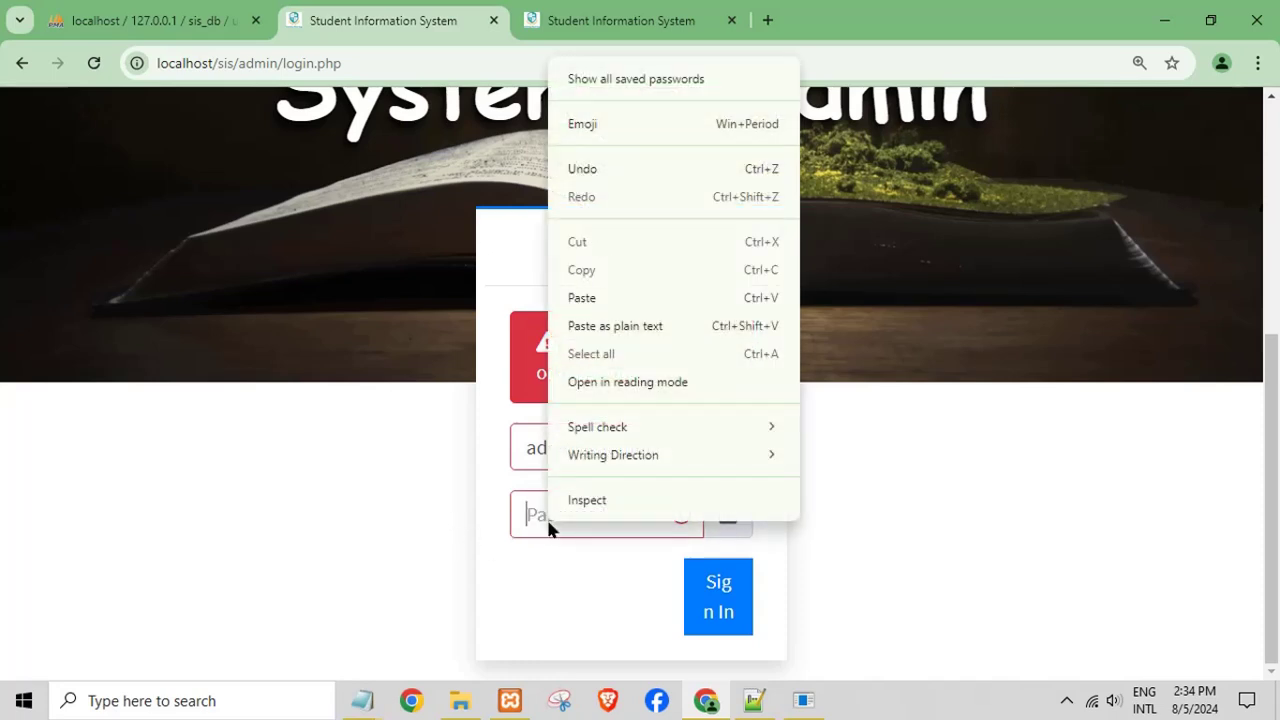
click(574, 296)
click(740, 625)
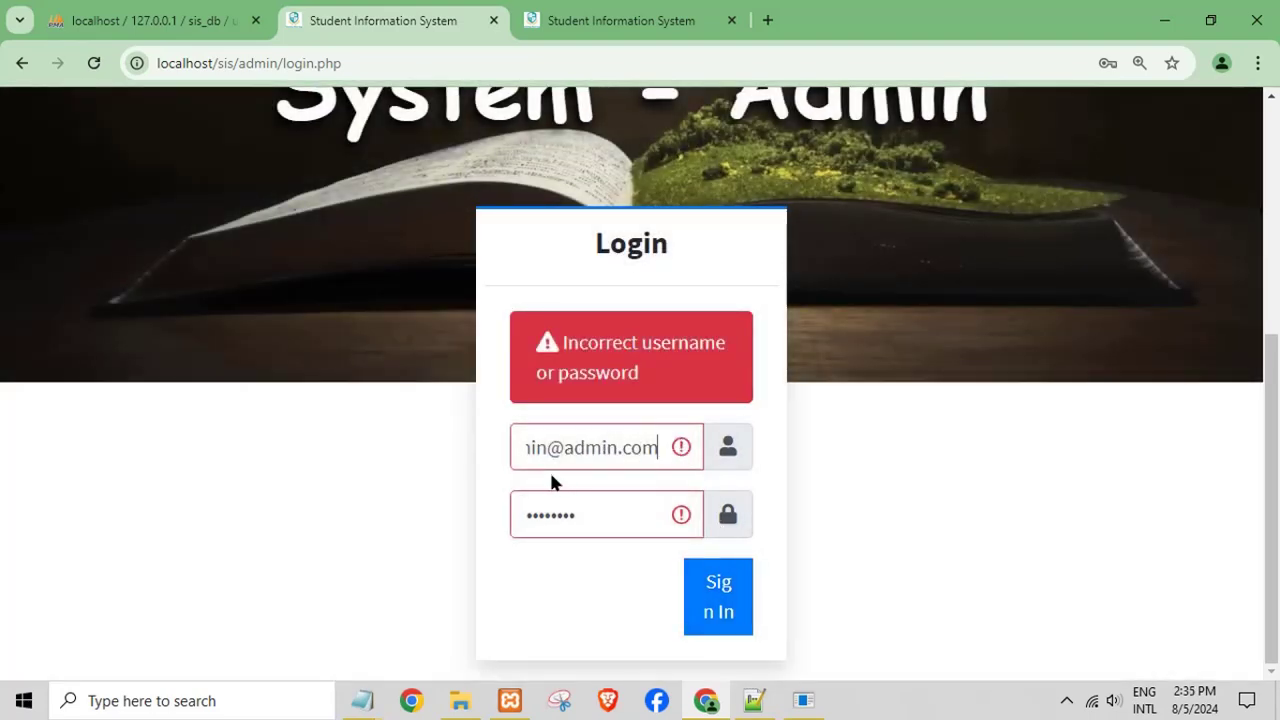
- Replace the username with plain 'admin', keeping the password filled in
triple_click(607, 449)
key(BackSpace)
text(admin)
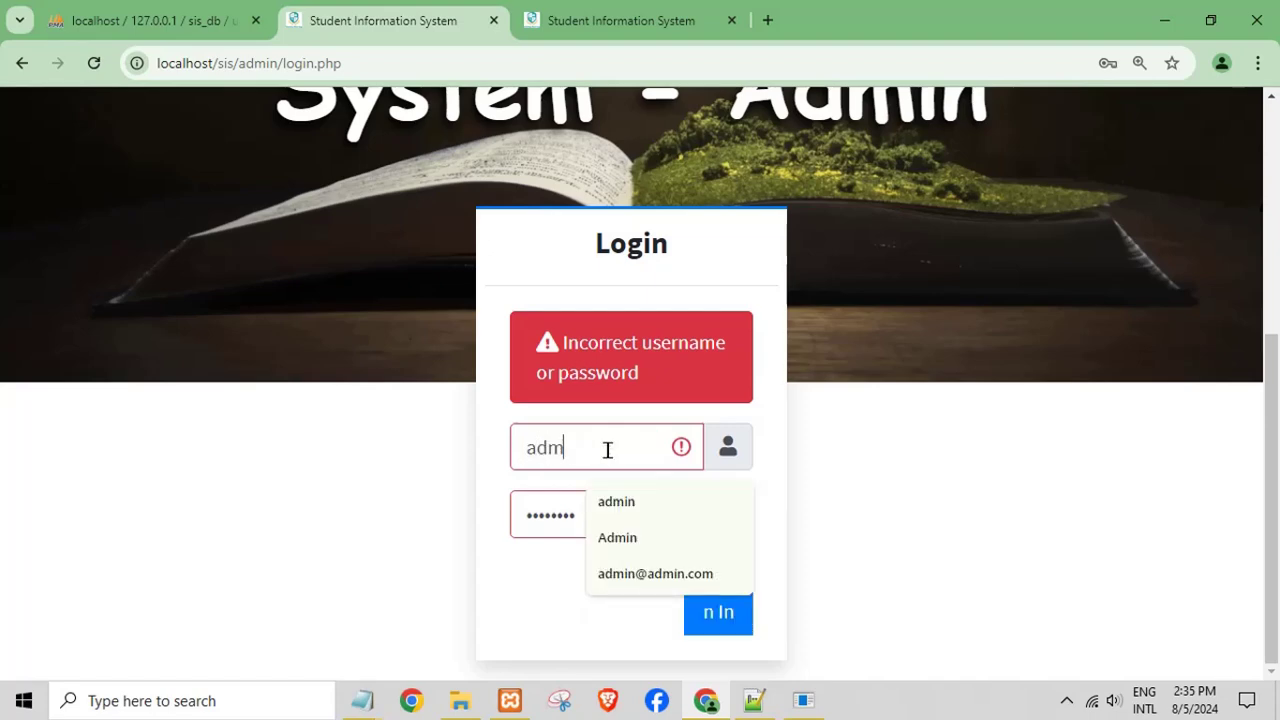
key(Tab)
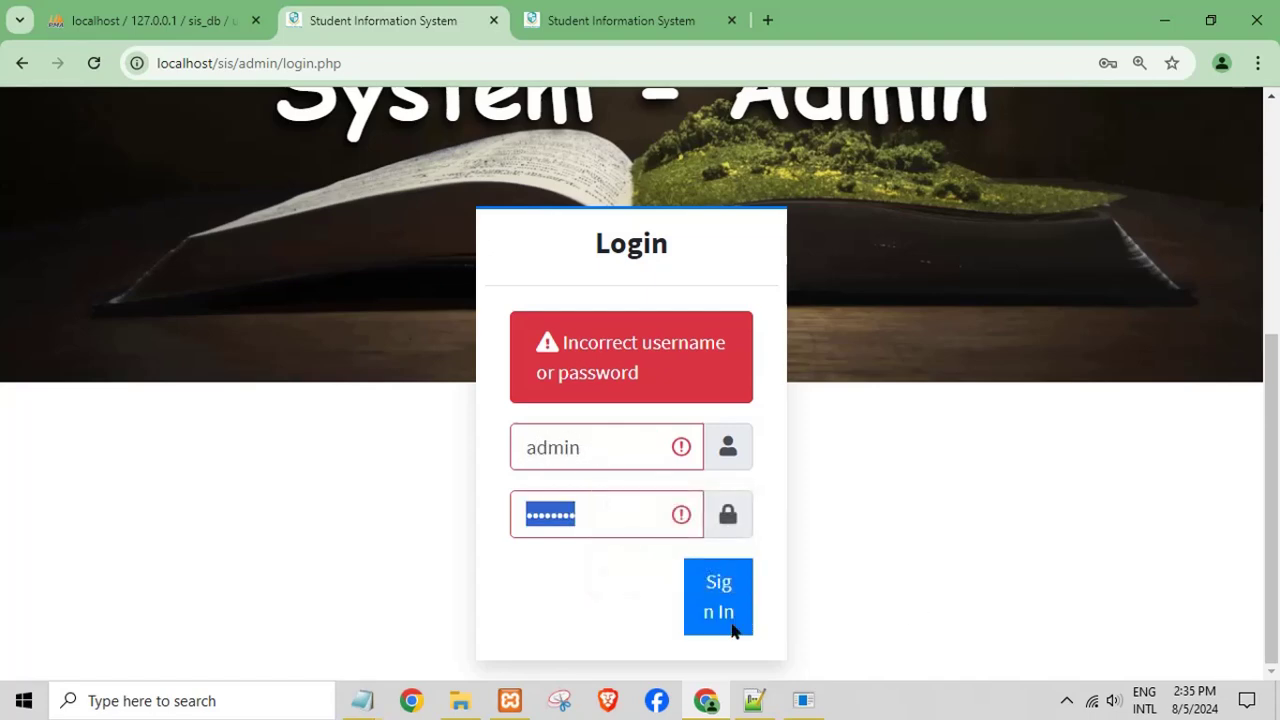
- Sign in to the admin panel and select all text in the untitled scratch note
click(733, 628)
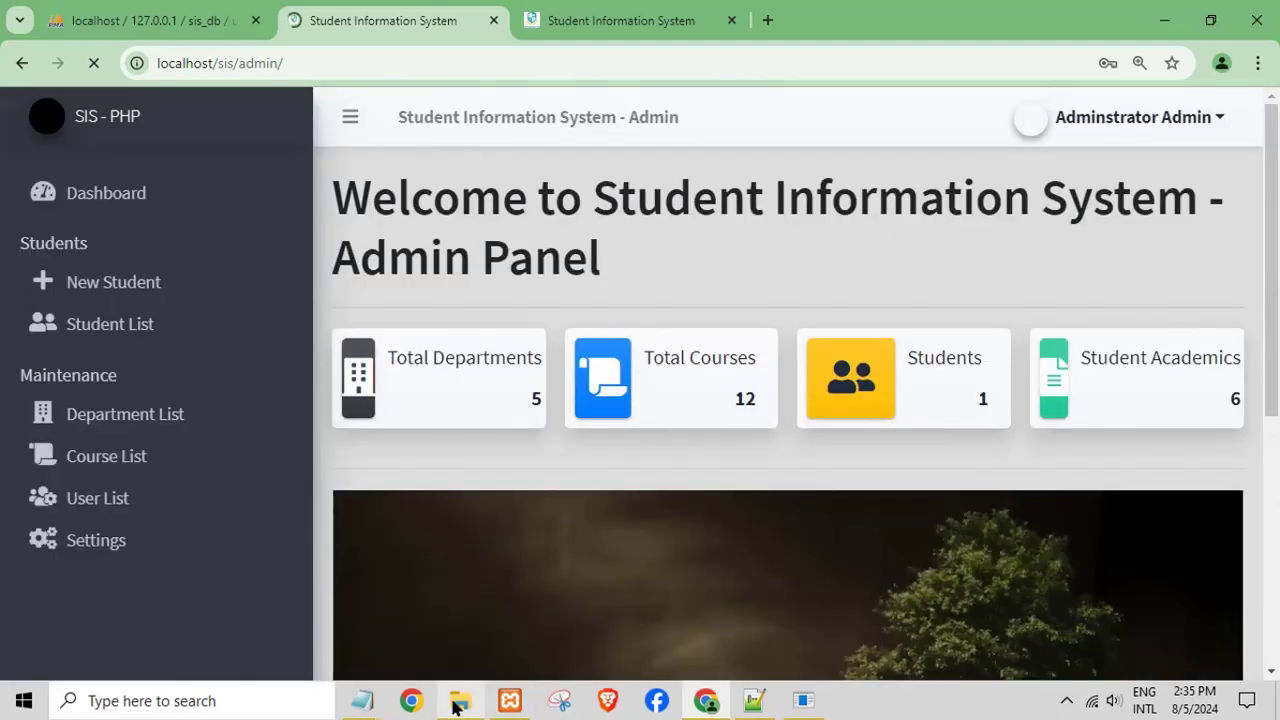
mouse_move(362, 700)
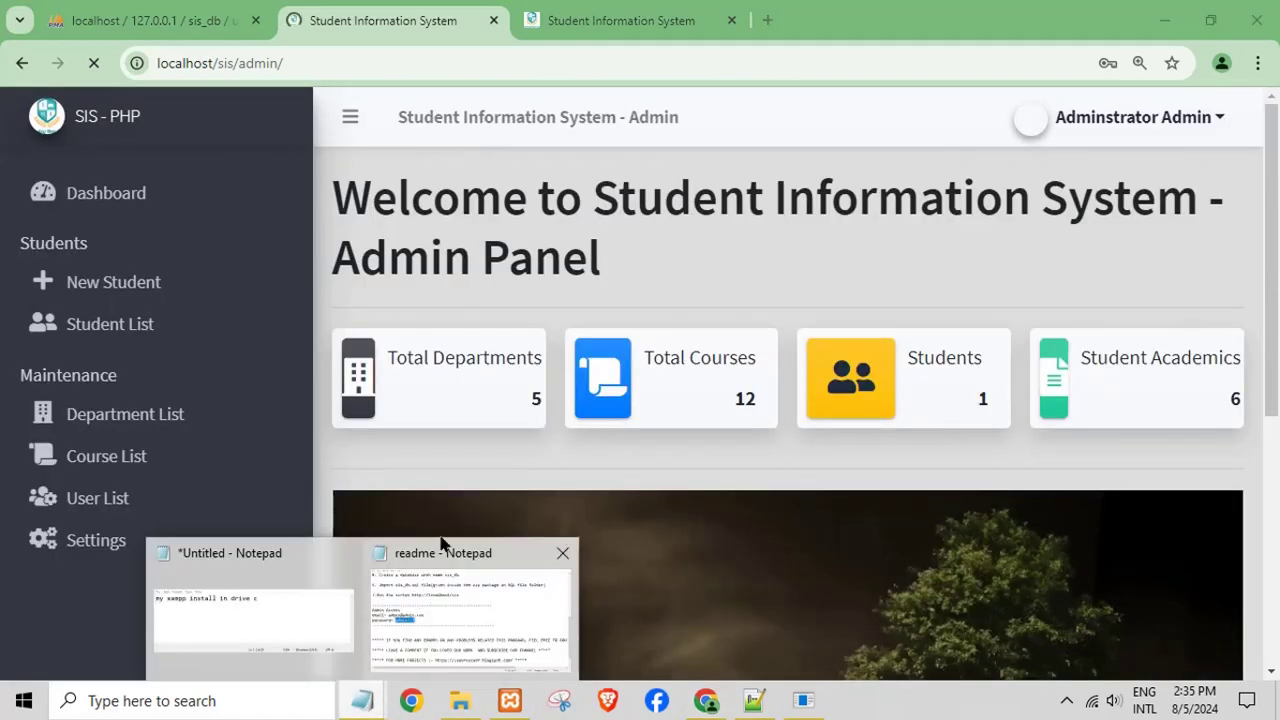
click(255, 622)
key(ctrl+a)
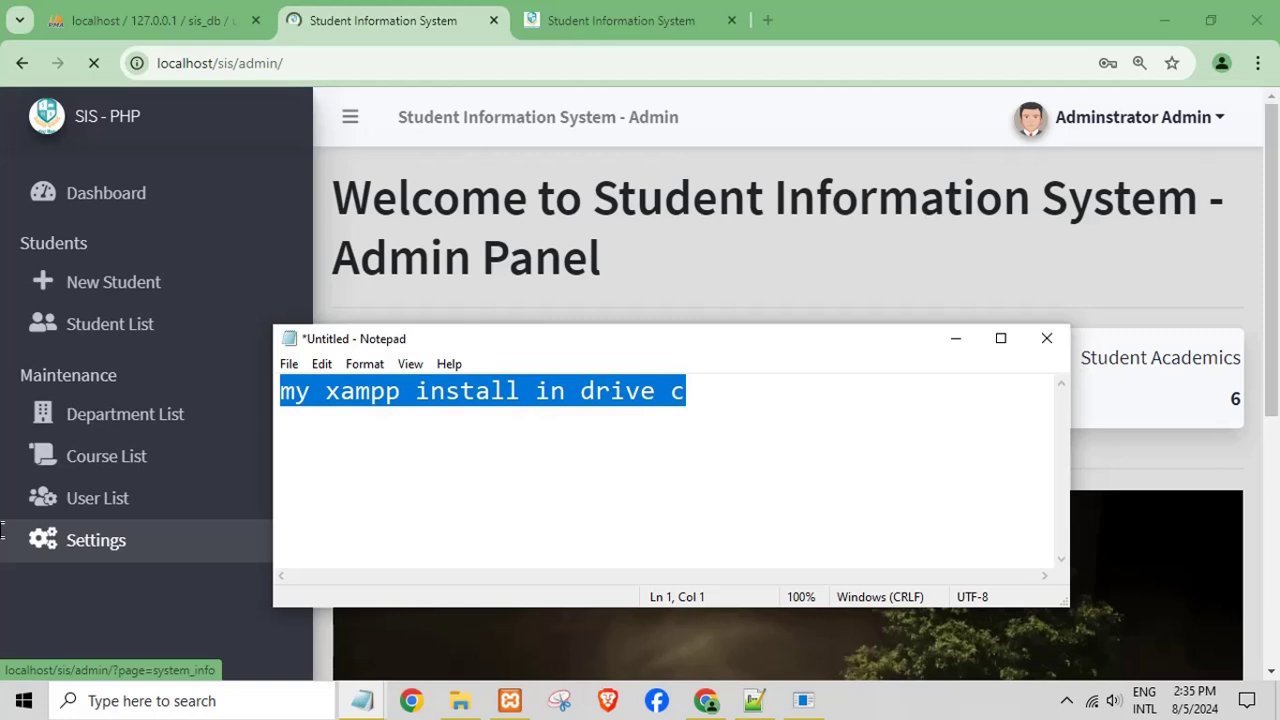
- Open the Administrator's My Account page and scroll through its details
click(1155, 118)
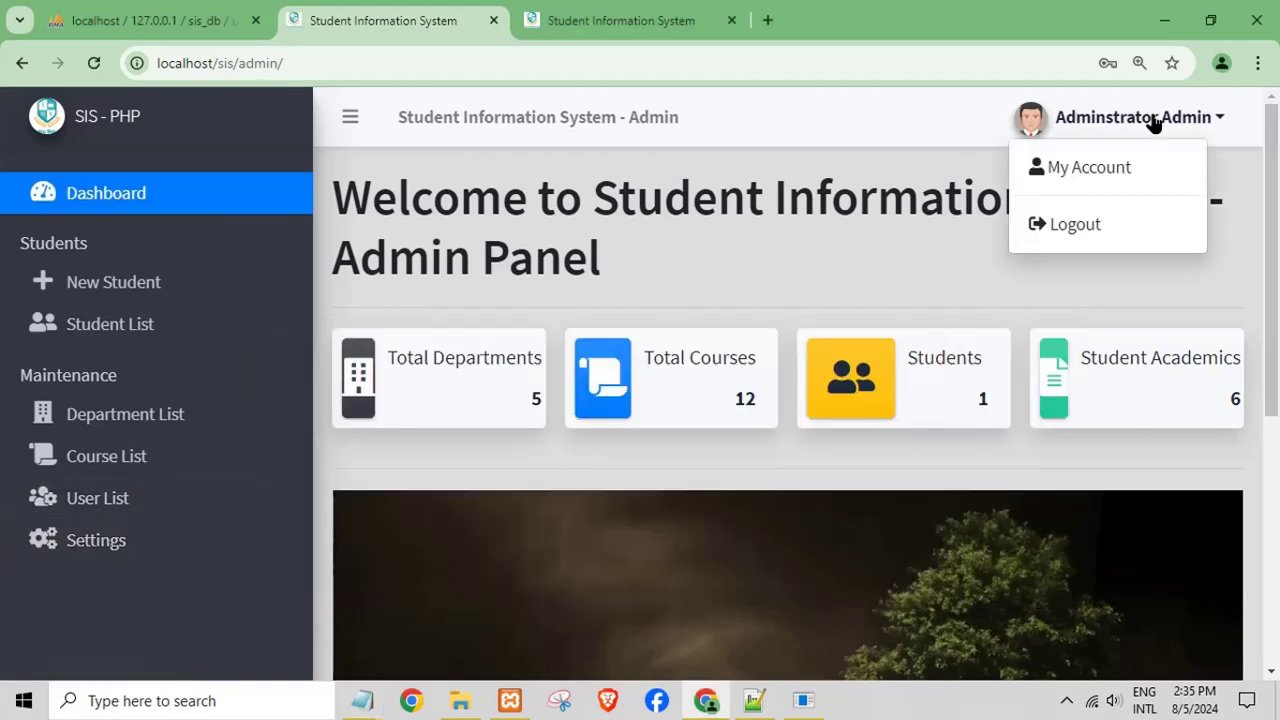
click(1122, 162)
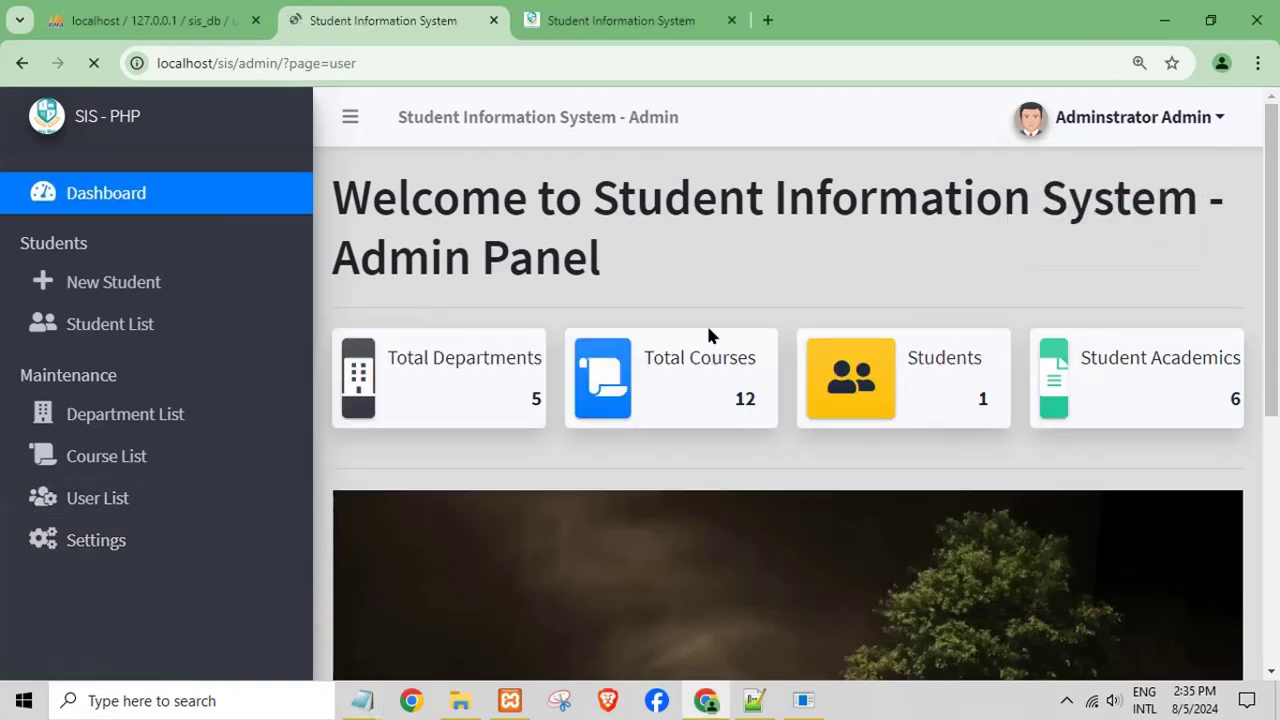
scroll(678, 407, down, 1)
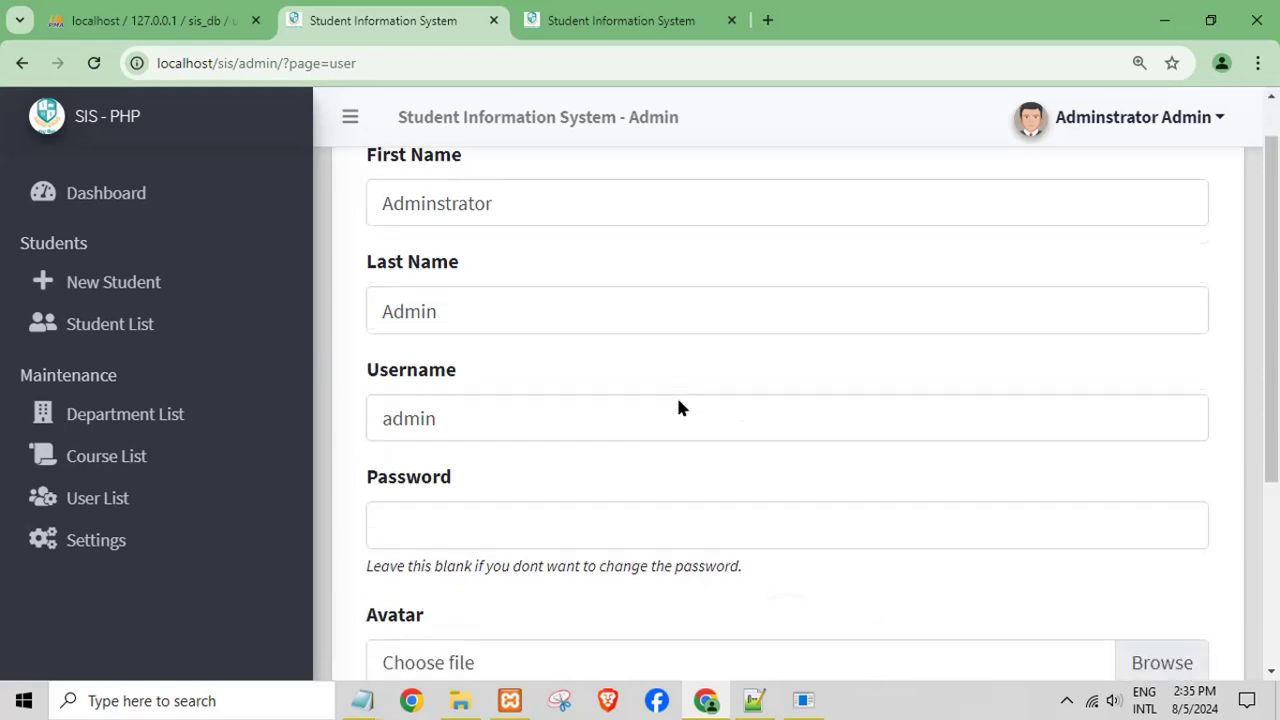
scroll(678, 407, down, 3)
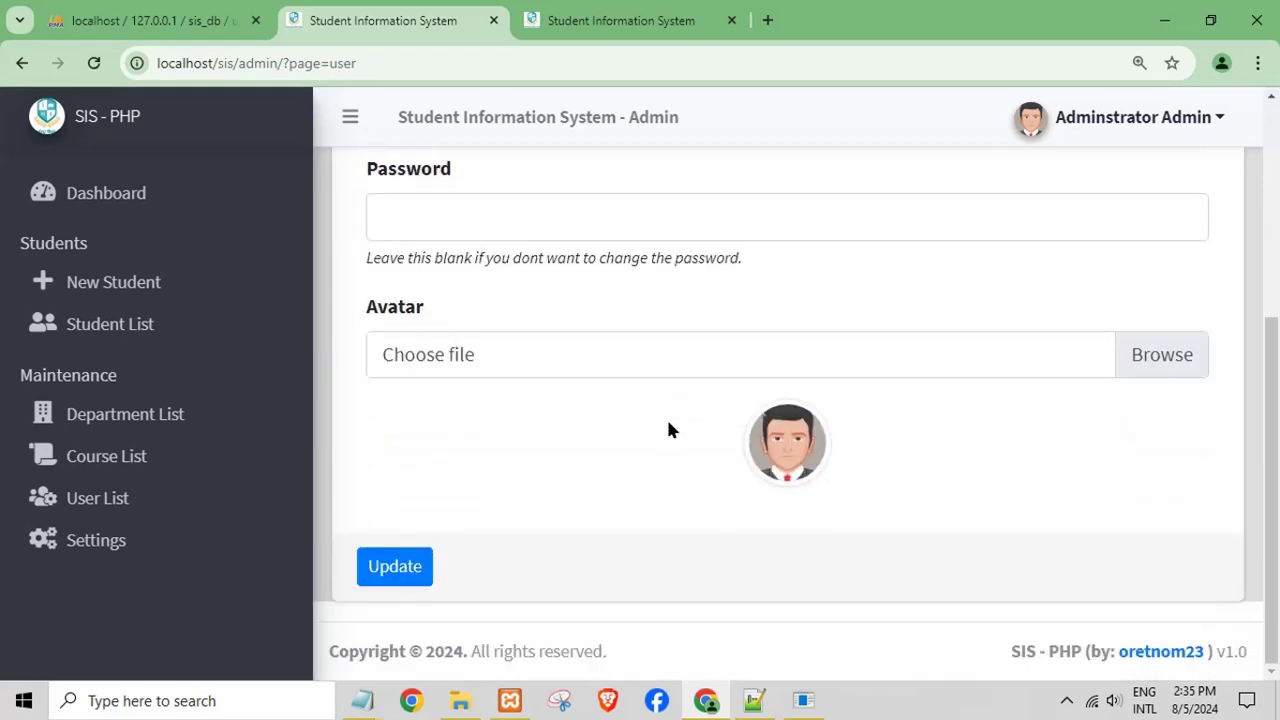
scroll(670, 430, up, 4)
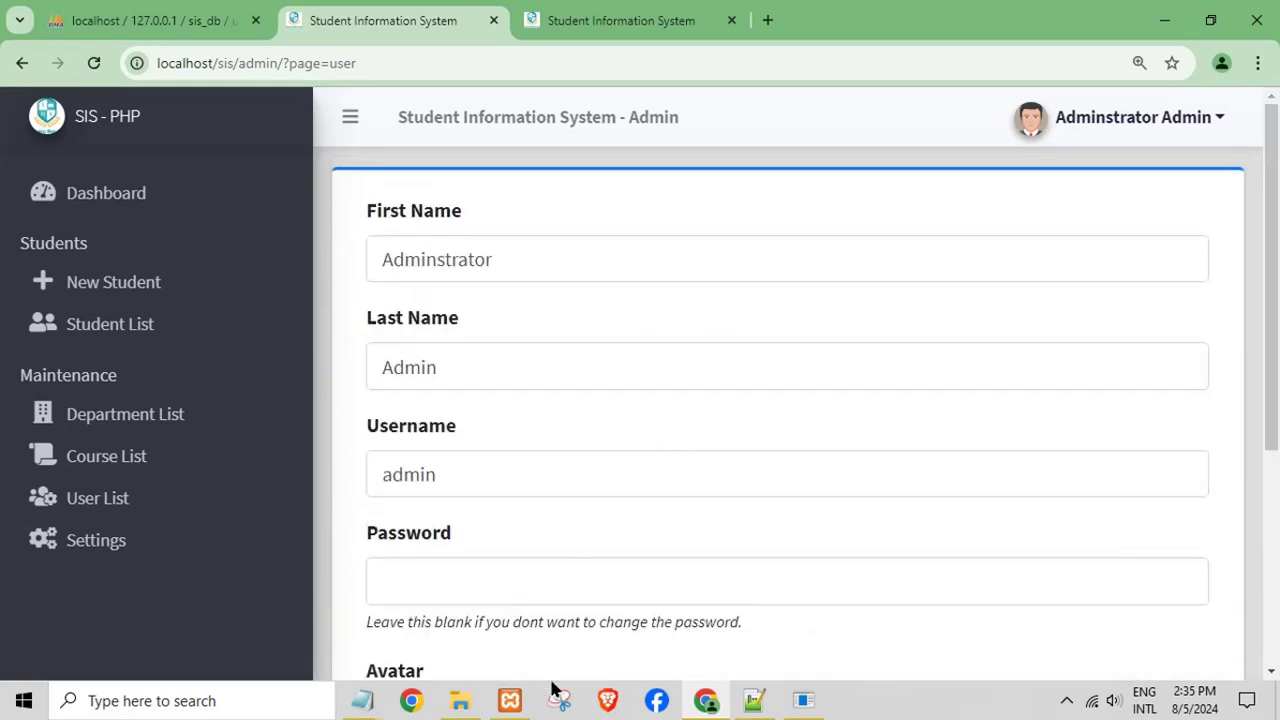
- Note the admin username and password in the scratch note, then return to the Dashboard
mouse_move(358, 698)
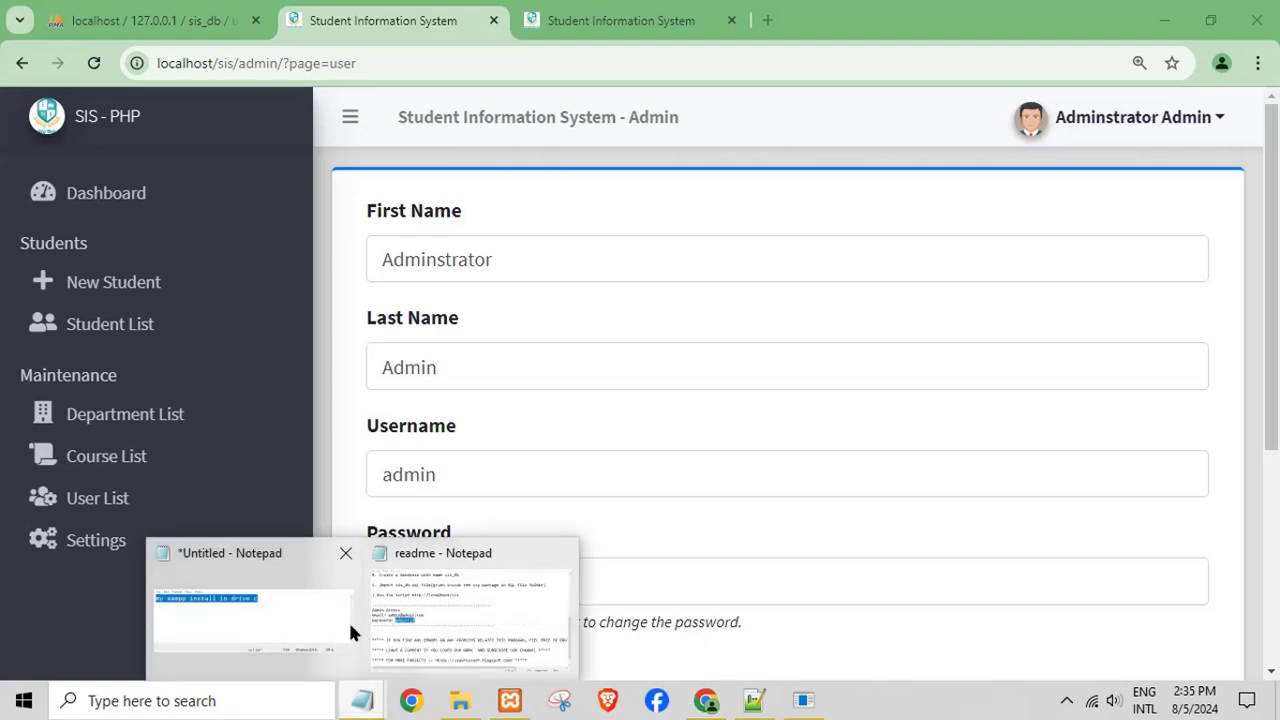
click(352, 632)
text(admin)
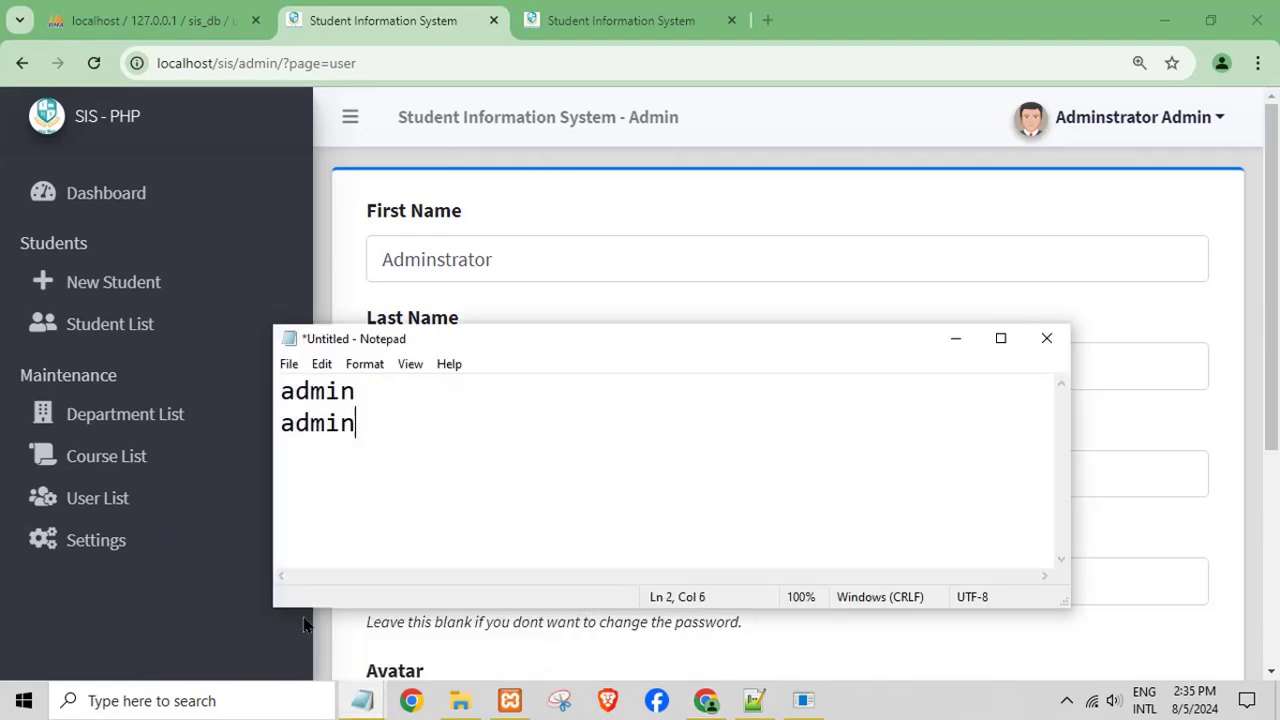
text( admin12)
drag(663, 426, 316, 385)
click(413, 427)
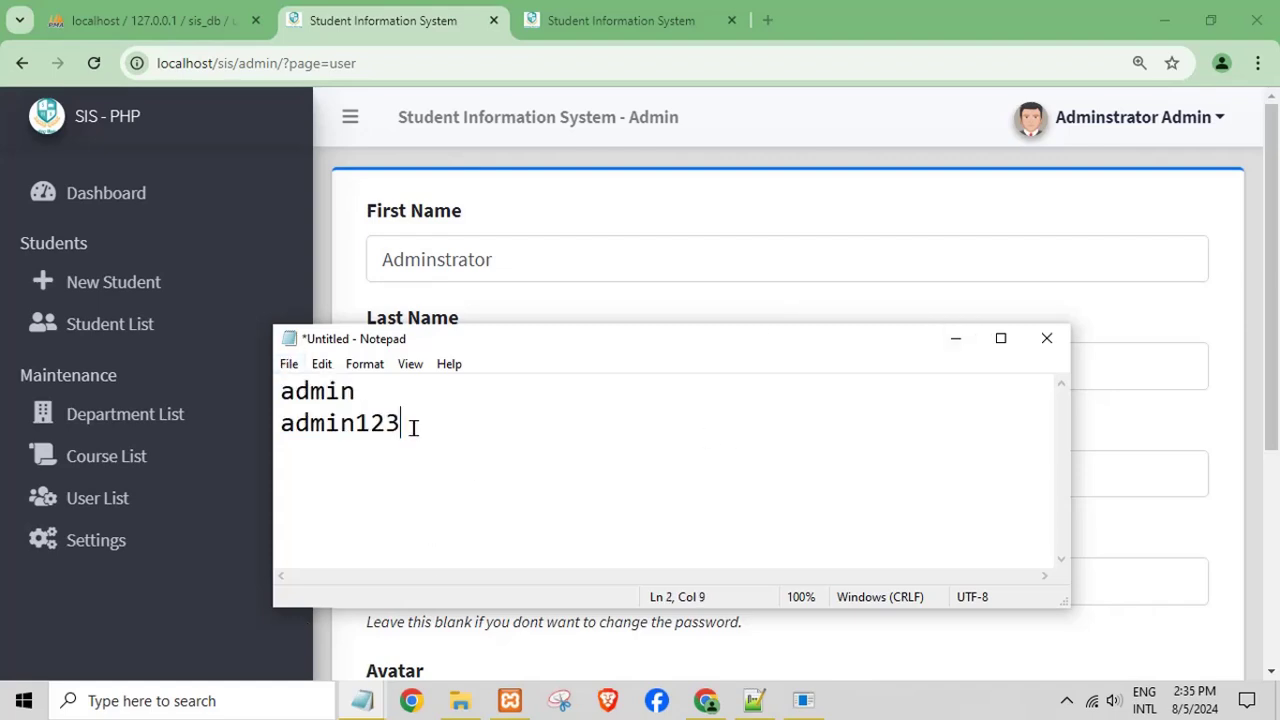
click(940, 340)
click(140, 218)
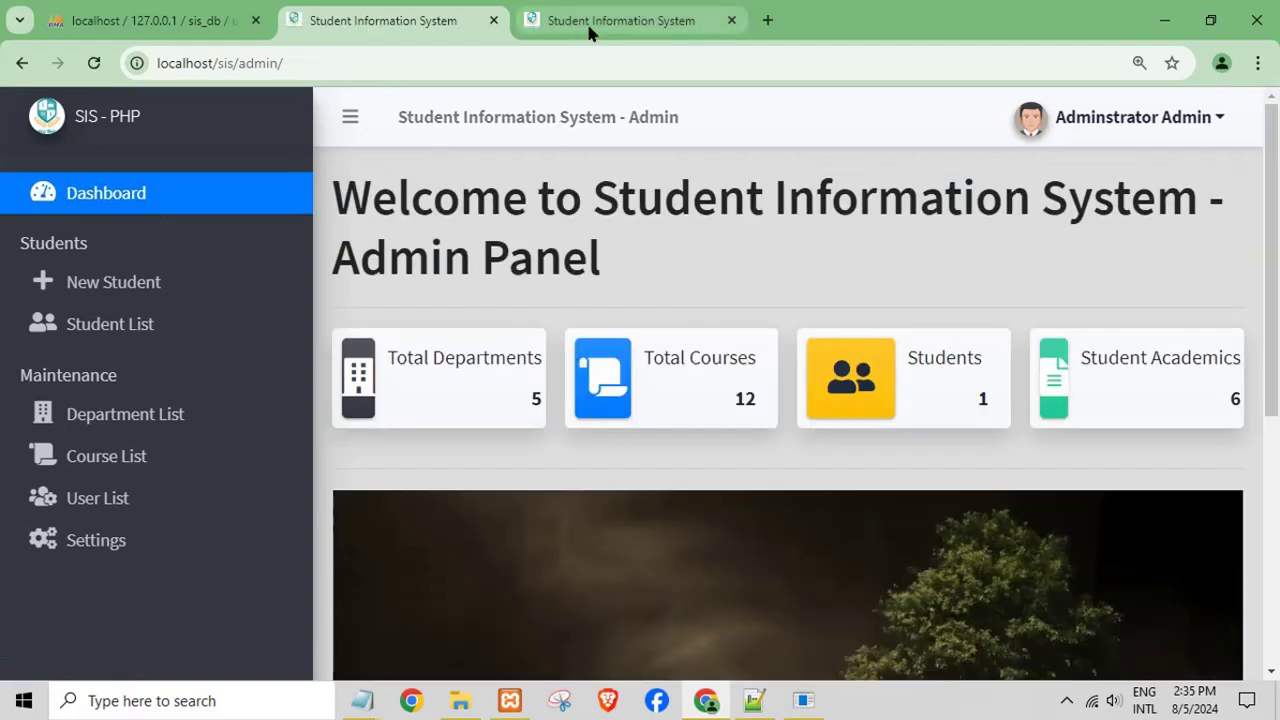
- Close the leftover login page tab and open the new student form
click(580, 22)
click(731, 21)
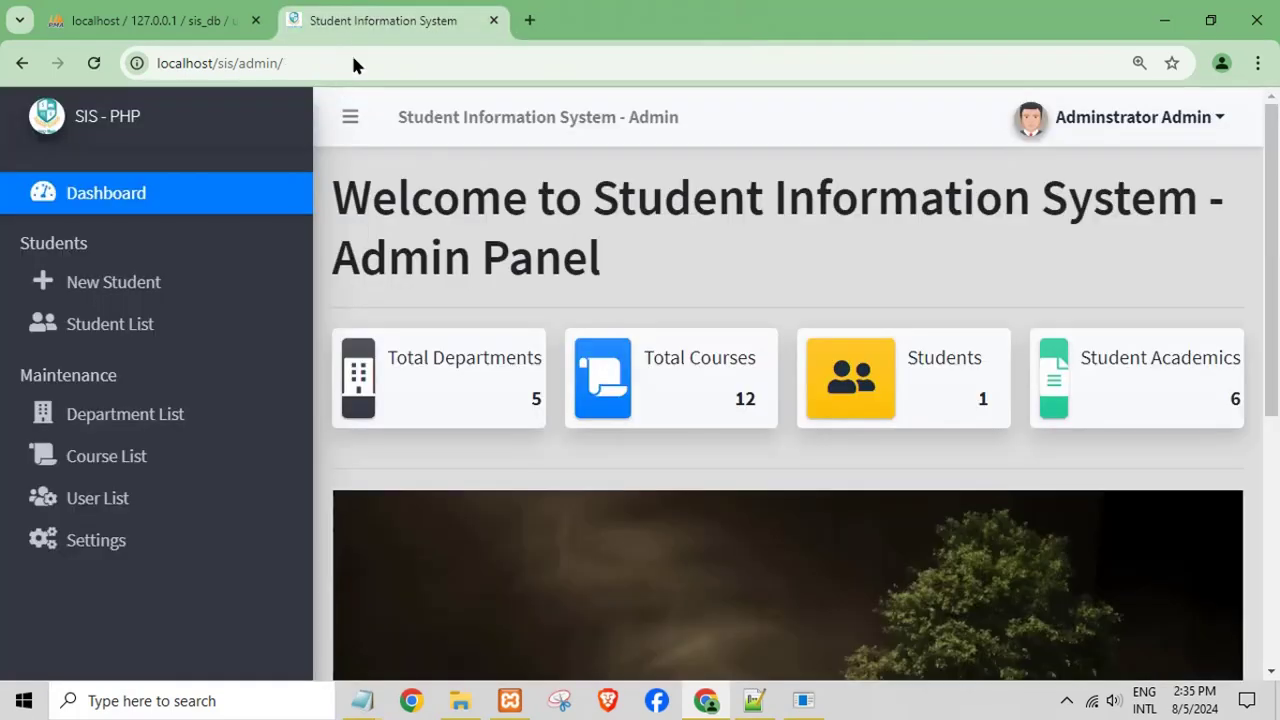
click(100, 292)
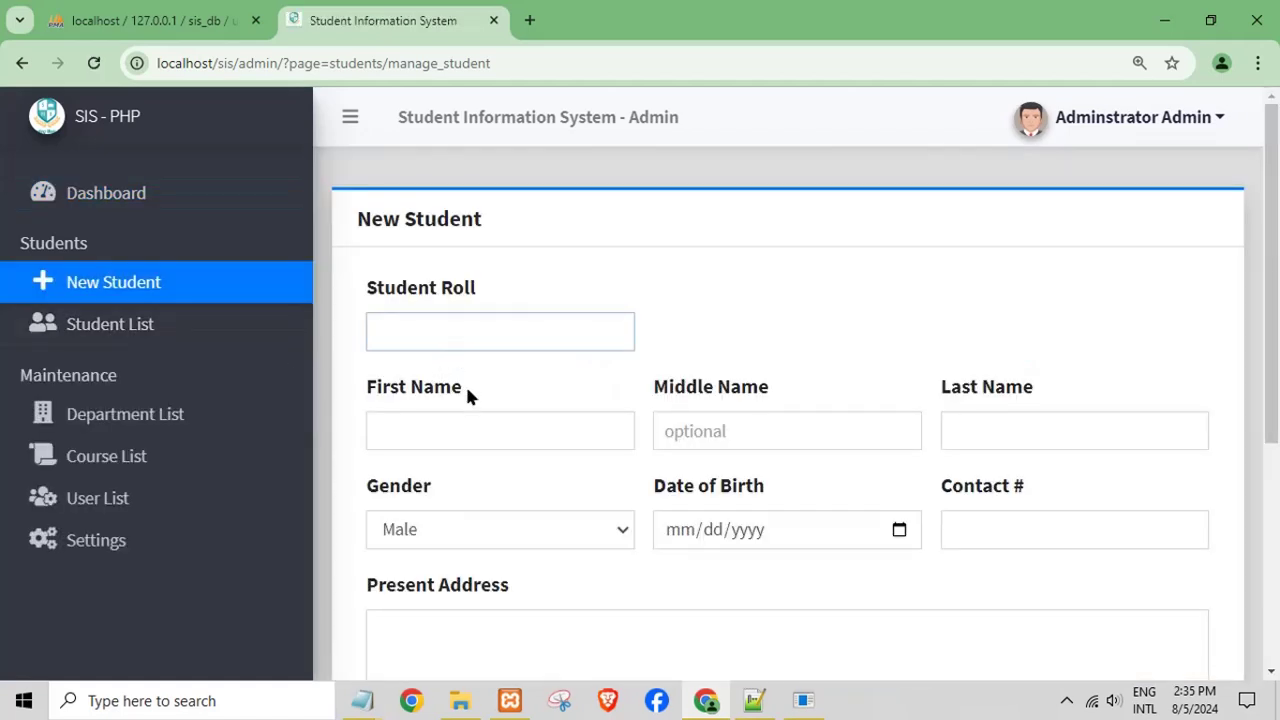
- Fill First, Middle and Last Name for roll 2234 with the suggested 'test'
click(428, 440)
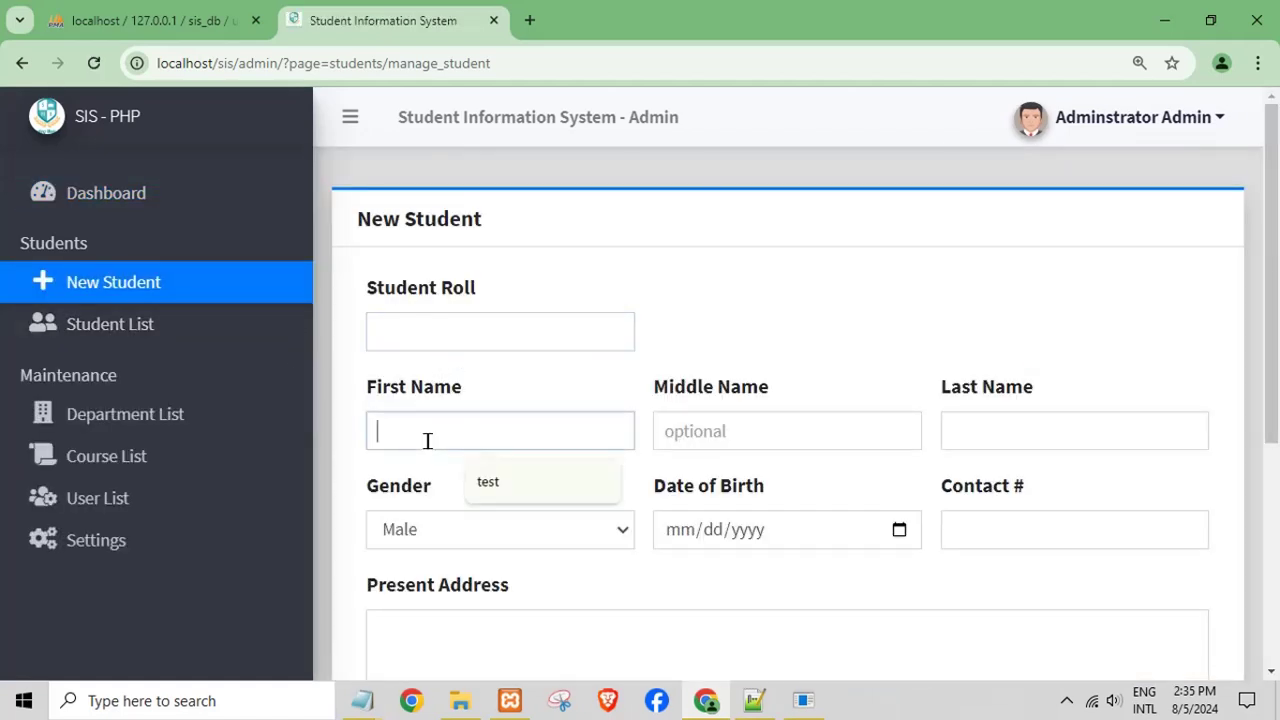
click(482, 334)
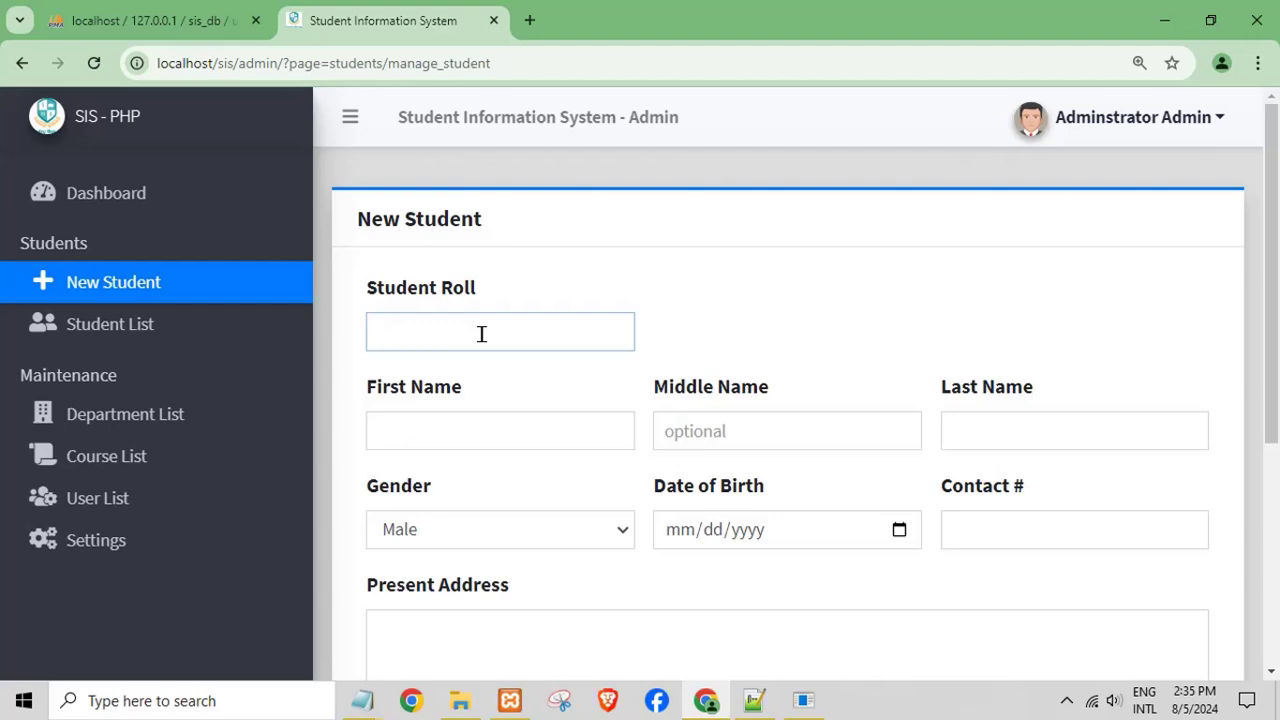
click(457, 437)
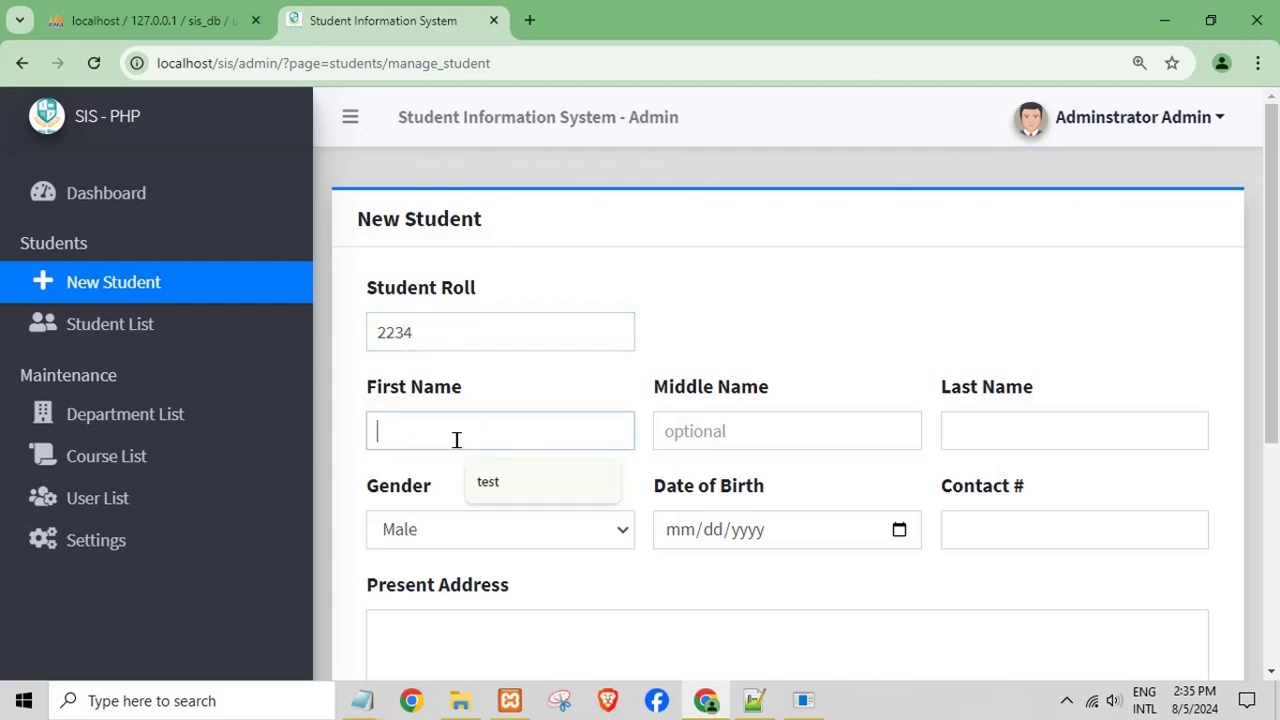
click(481, 486)
click(701, 445)
click(800, 481)
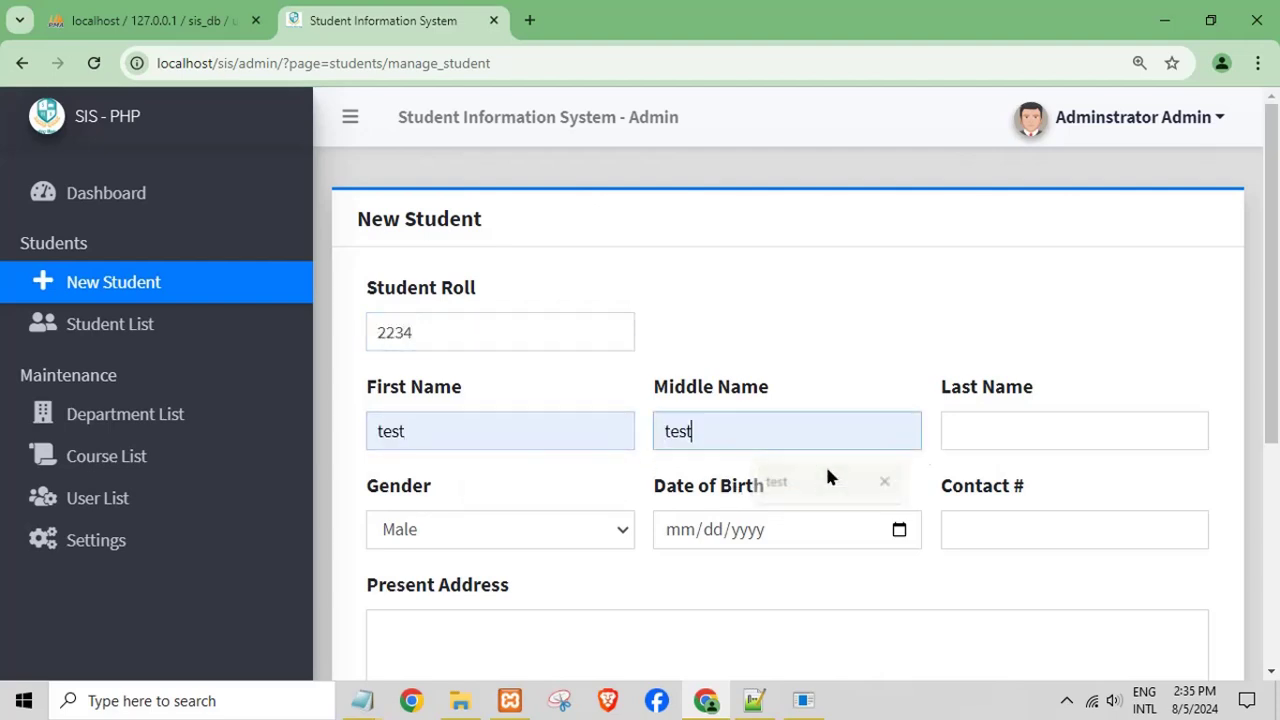
click(1003, 440)
click(1071, 483)
- Set gender to Female, birth date 08/28/2024, and the suggested contact number
click(610, 529)
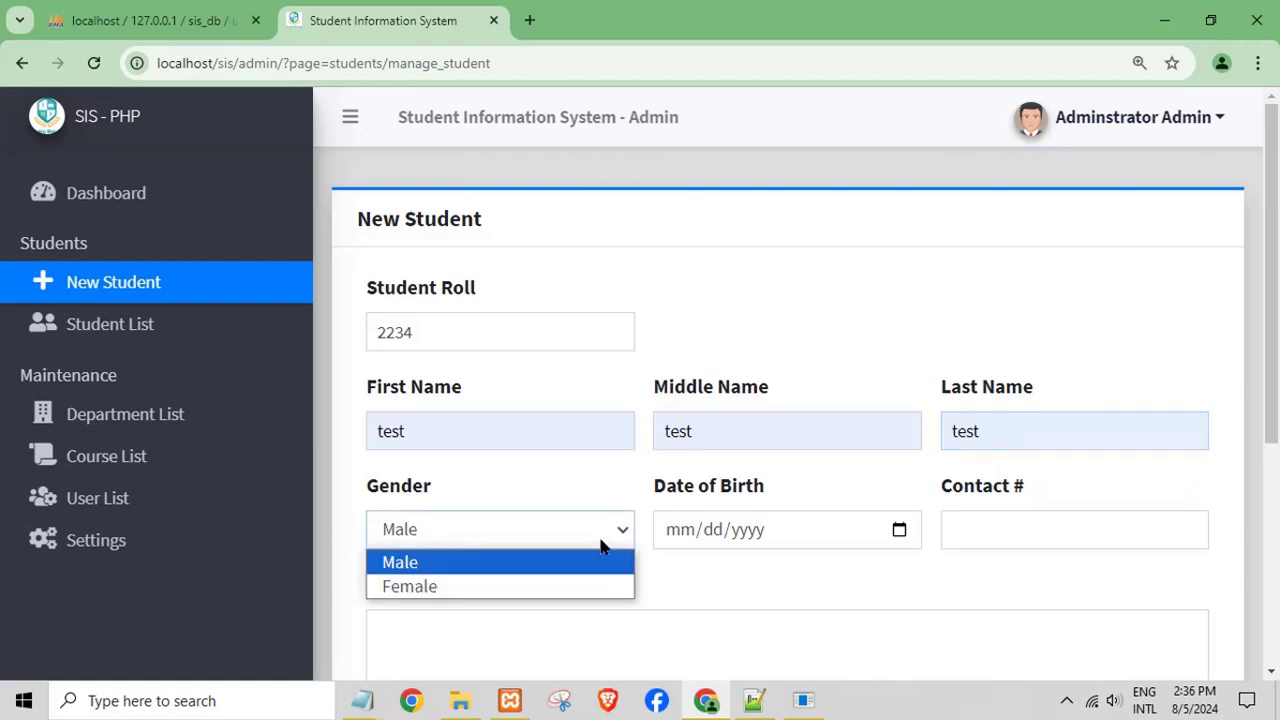
click(509, 589)
click(800, 543)
click(896, 532)
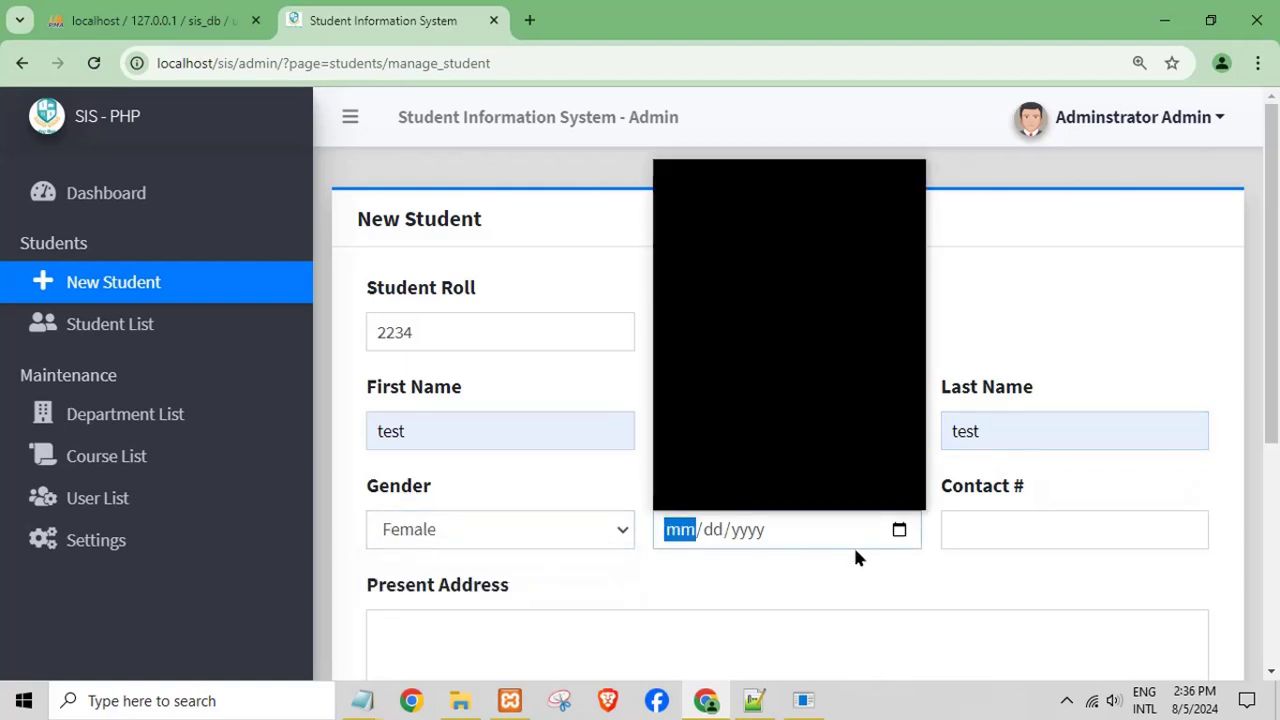
click(788, 418)
click(1031, 527)
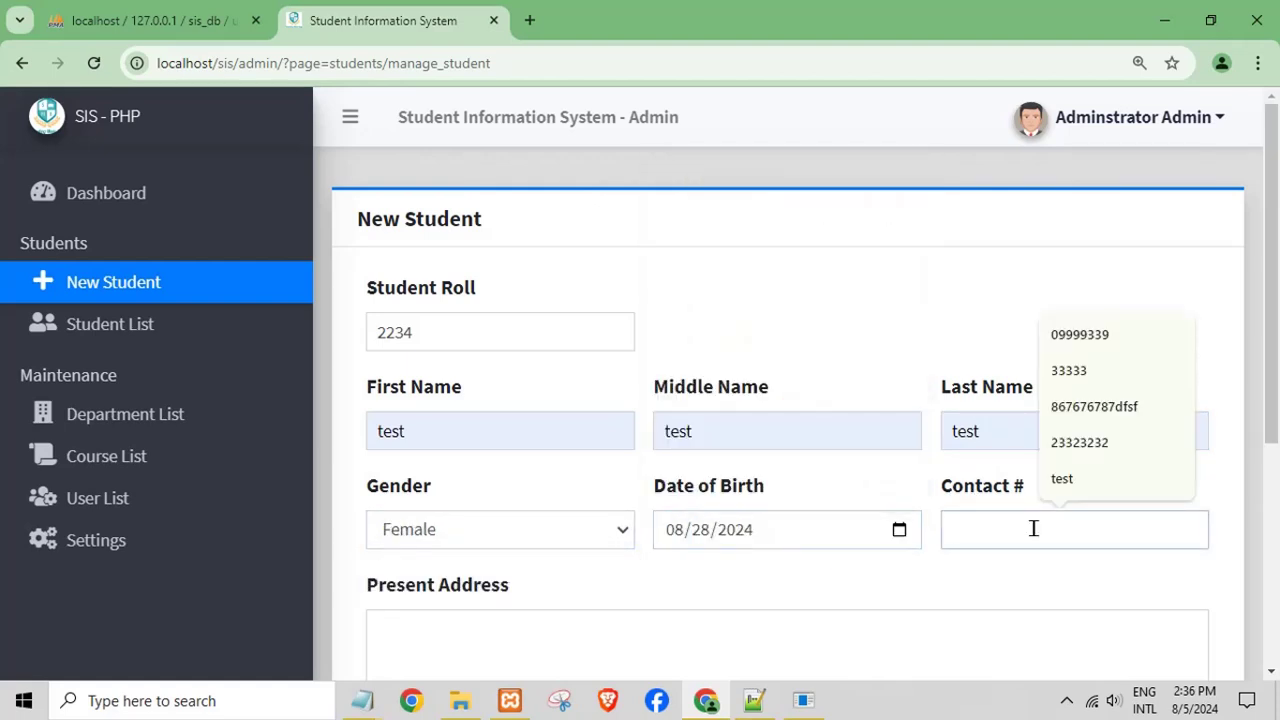
click(1068, 443)
- Enter Present Address 'ts' and Permanent Address 'tests', then save the student details
scroll(843, 607, down, 2)
click(552, 437)
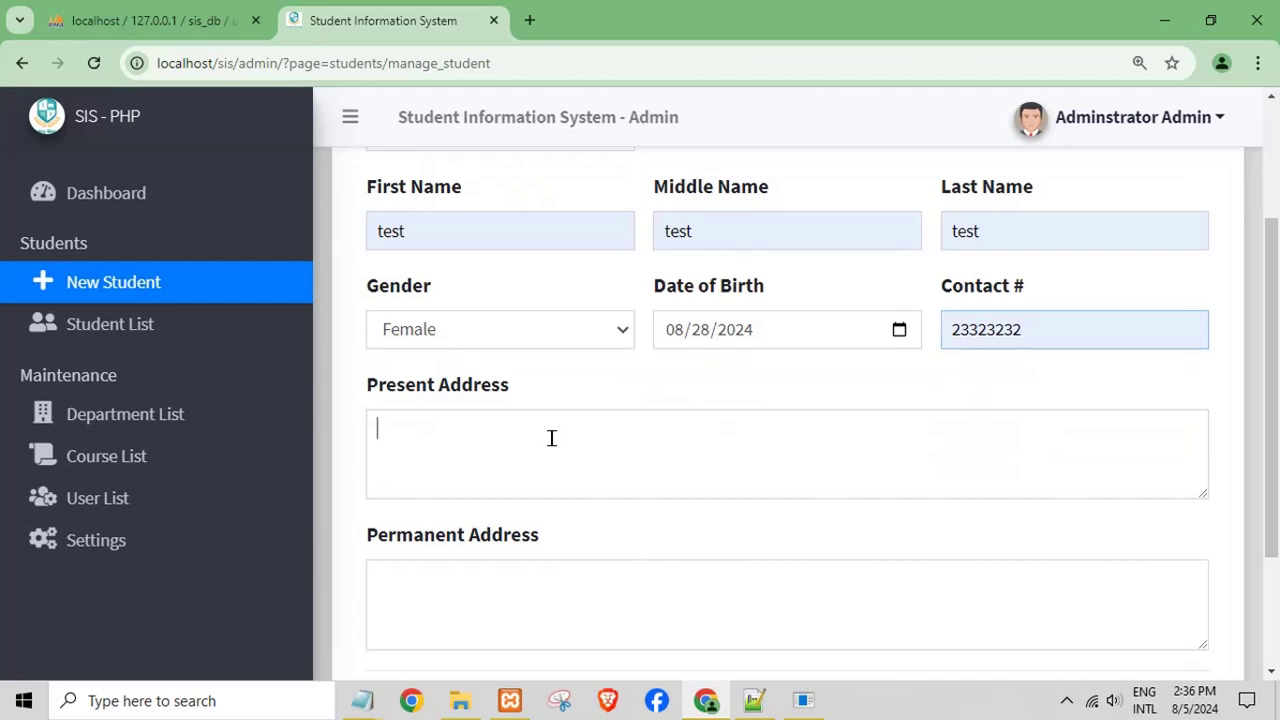
text(ts)
click(543, 591)
text(tests)
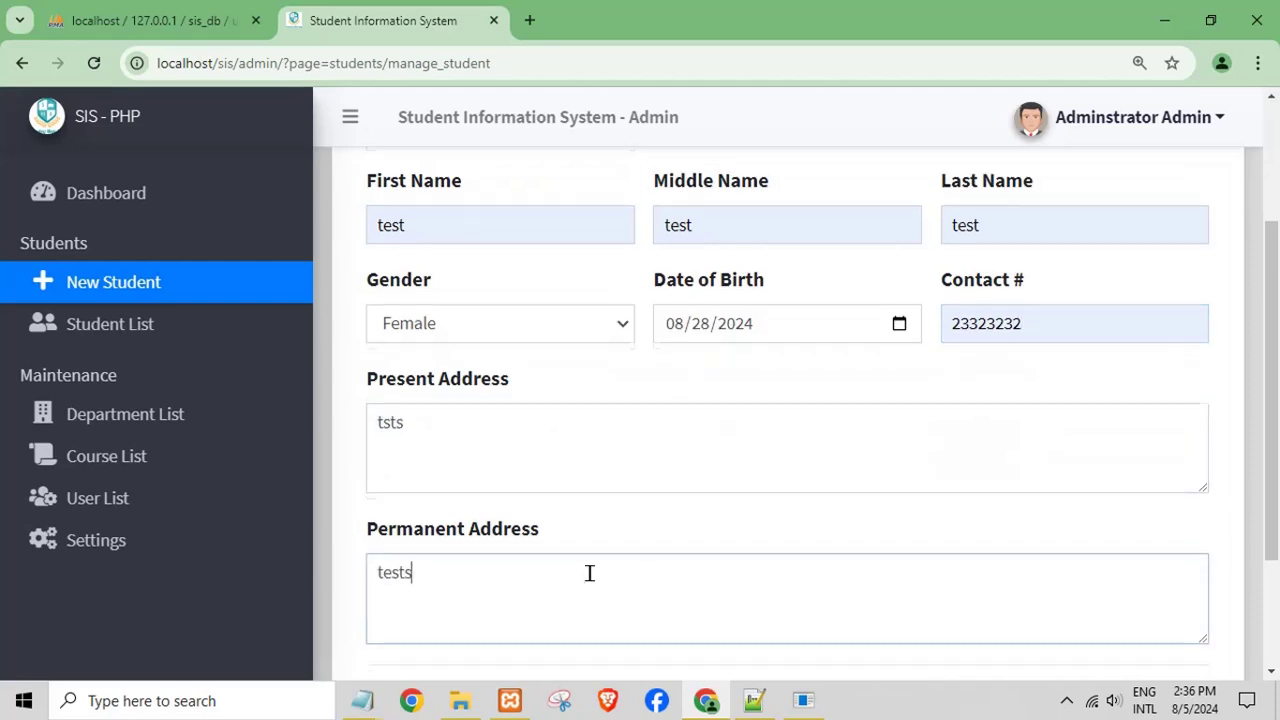
scroll(600, 573, down, 2)
click(993, 560)
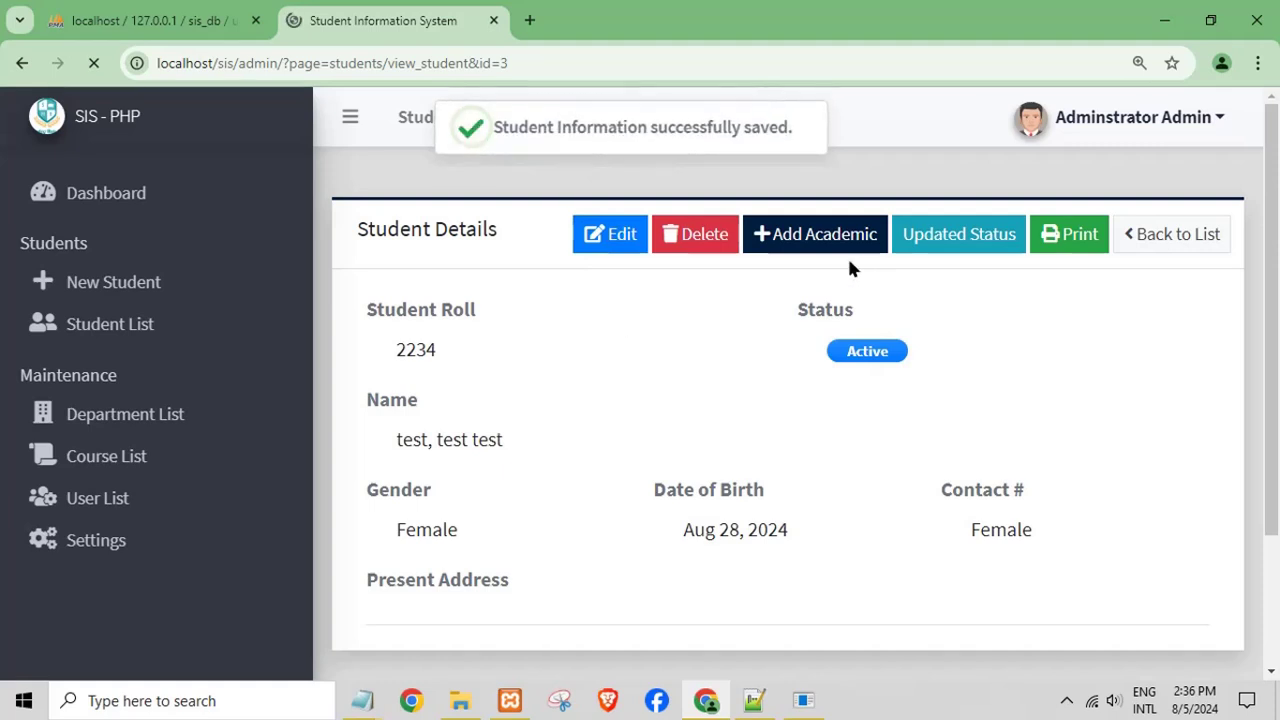
- Delete the saved test student record and confirm with Continue
drag(494, 127, 765, 127)
scroll(710, 430, down, 3)
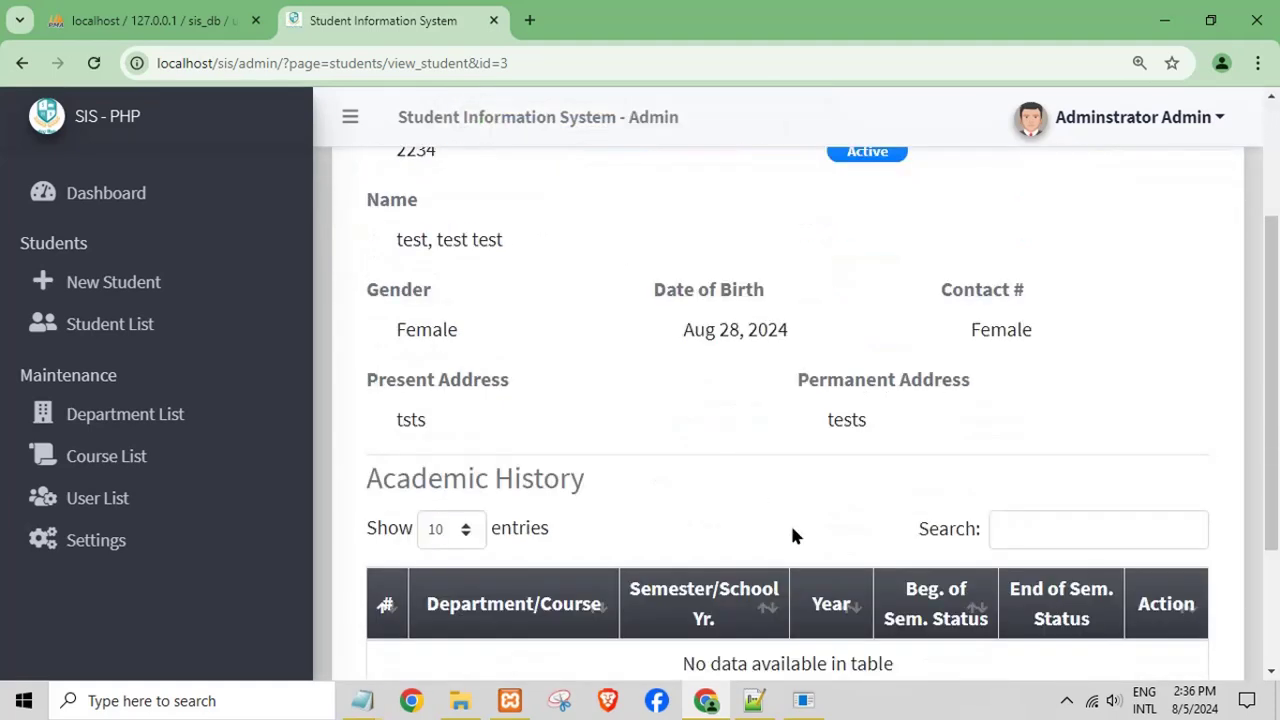
scroll(791, 534, down, 2)
scroll(829, 510, up, 5)
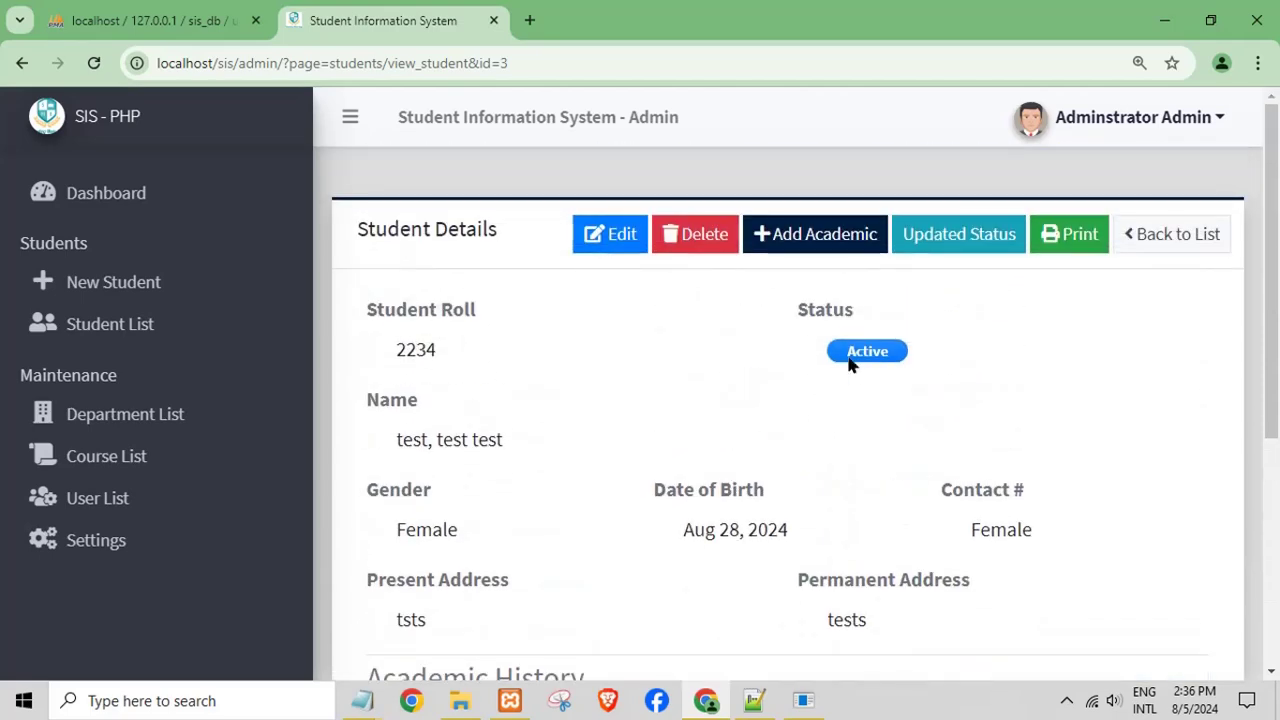
click(705, 238)
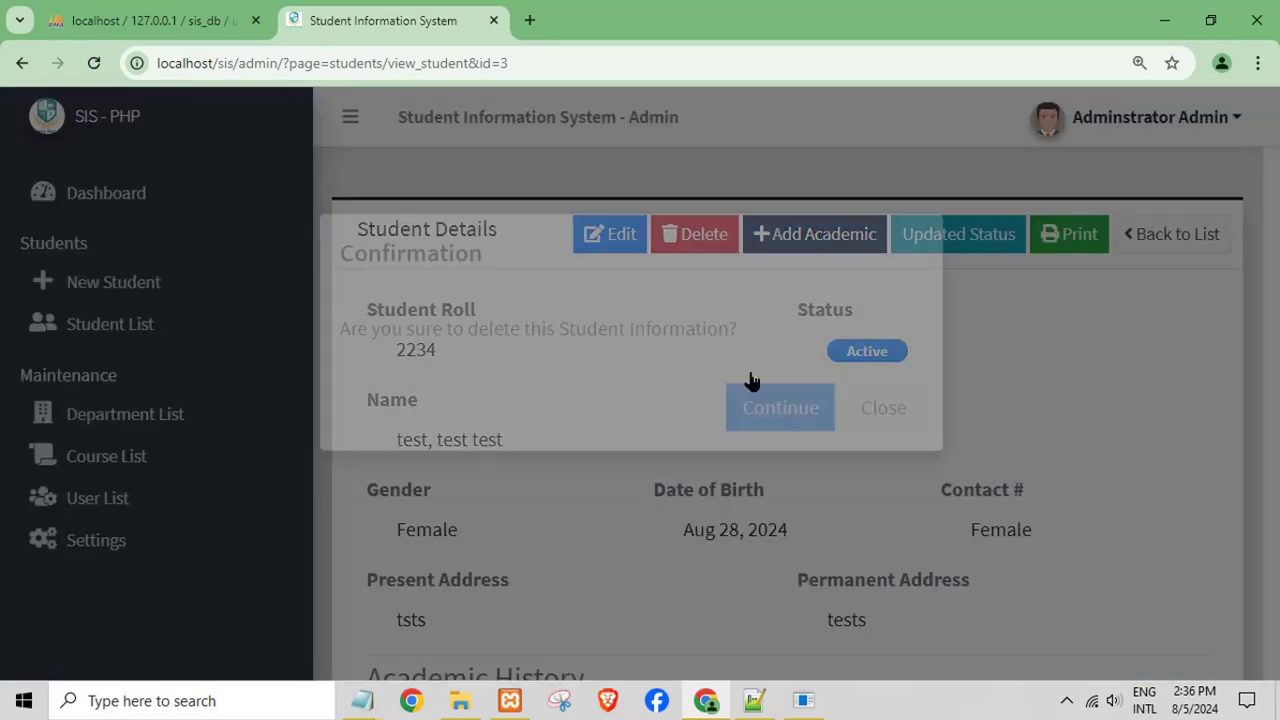
drag(426, 380, 751, 508)
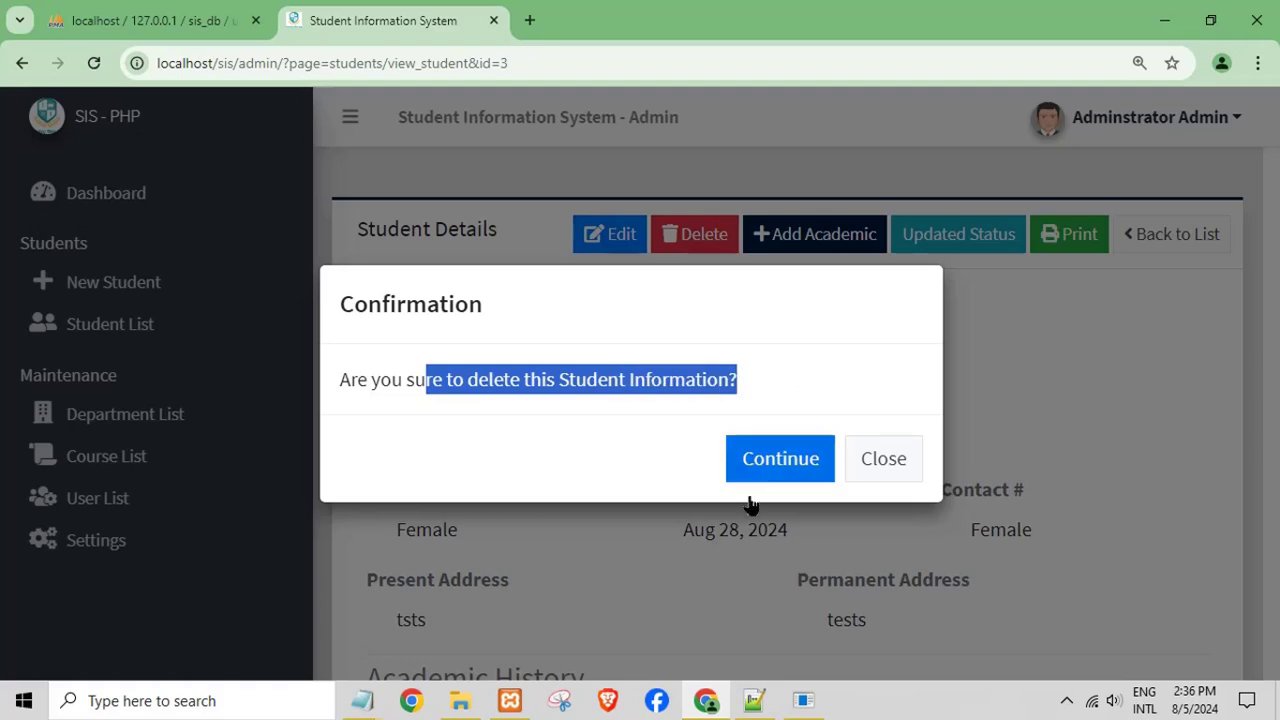
click(763, 458)
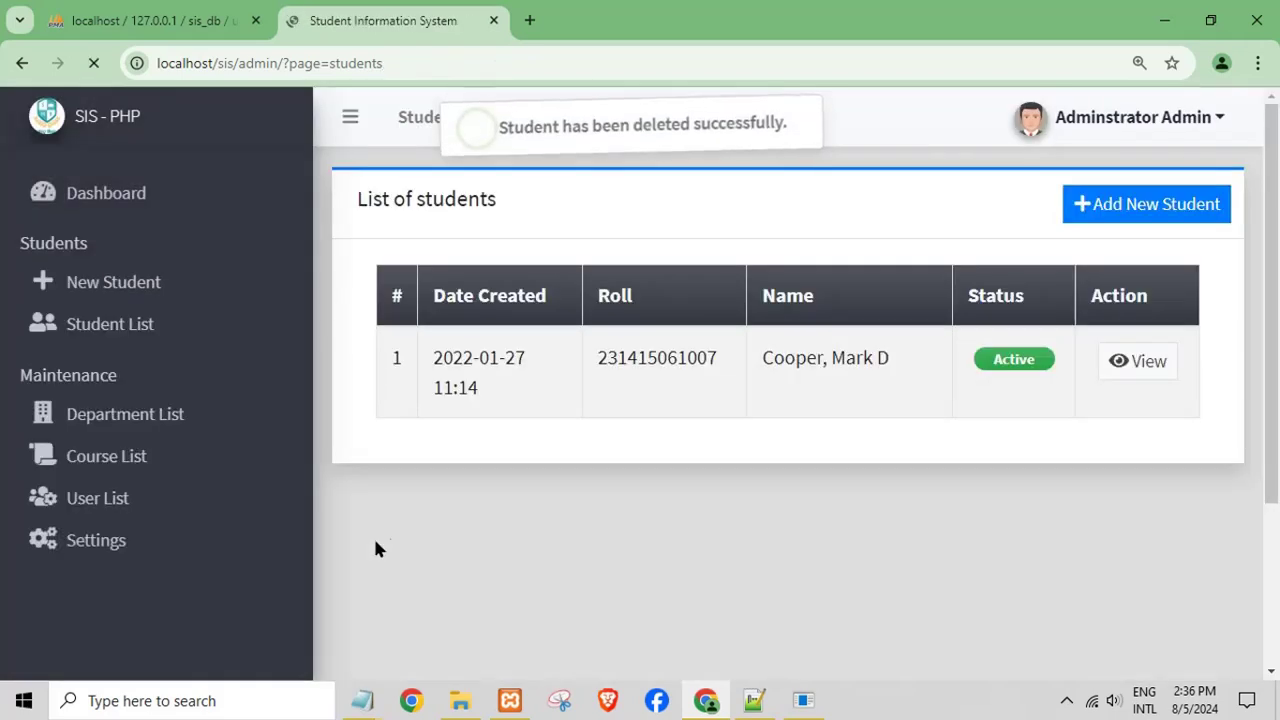
- Open the Department List and view, then close, the CoAS department details
click(200, 424)
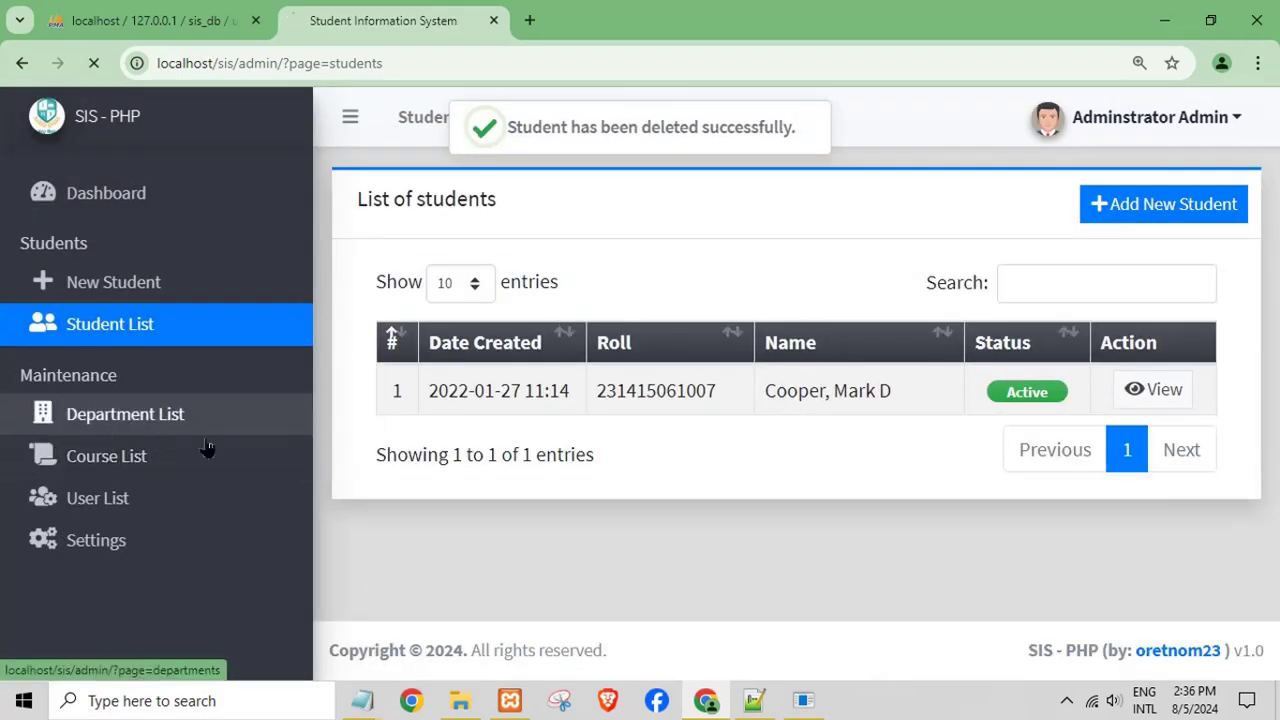
scroll(900, 425, down, 2)
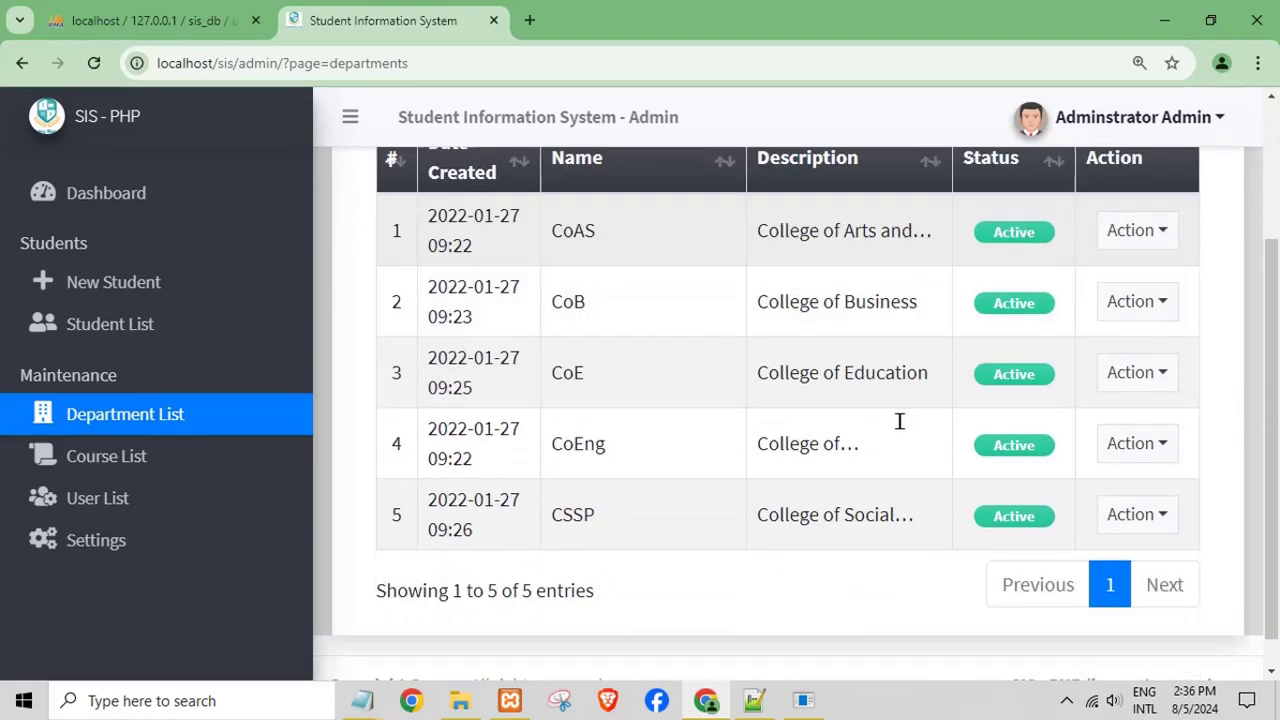
click(1134, 243)
click(1130, 283)
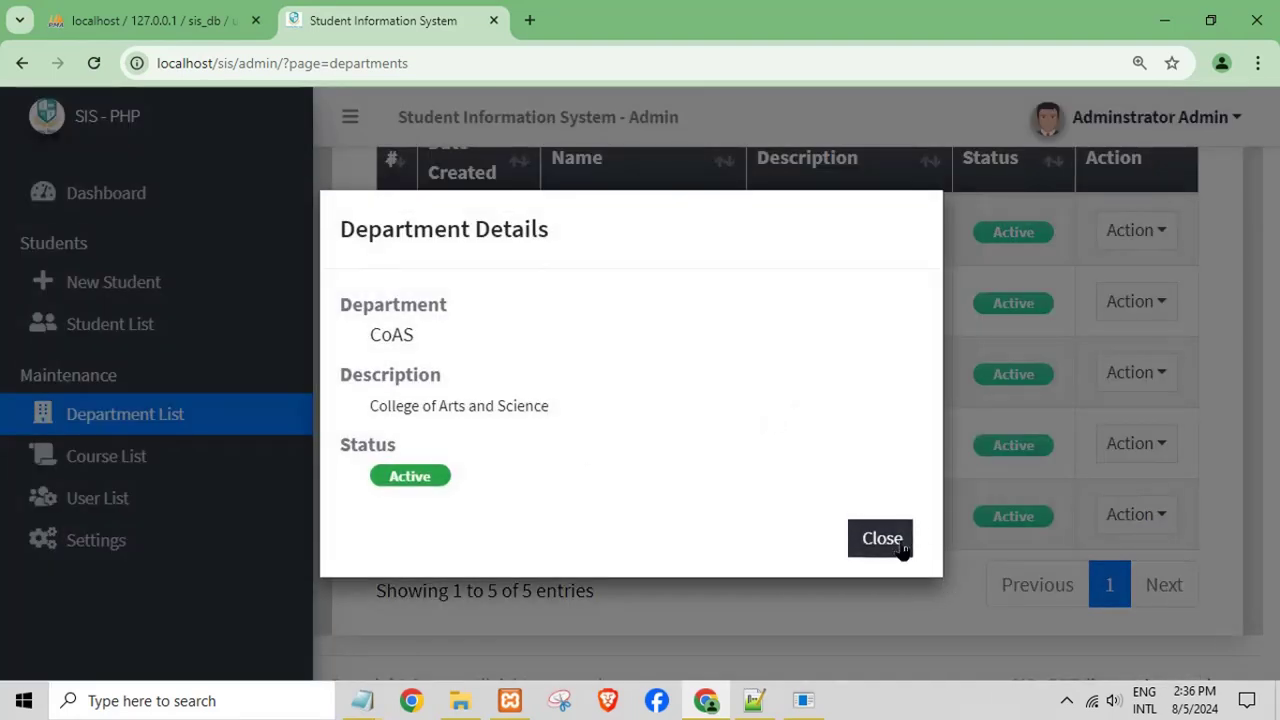
click(902, 542)
- Browse the Course List, User List and Settings, then log out as Administrator Admin
click(157, 466)
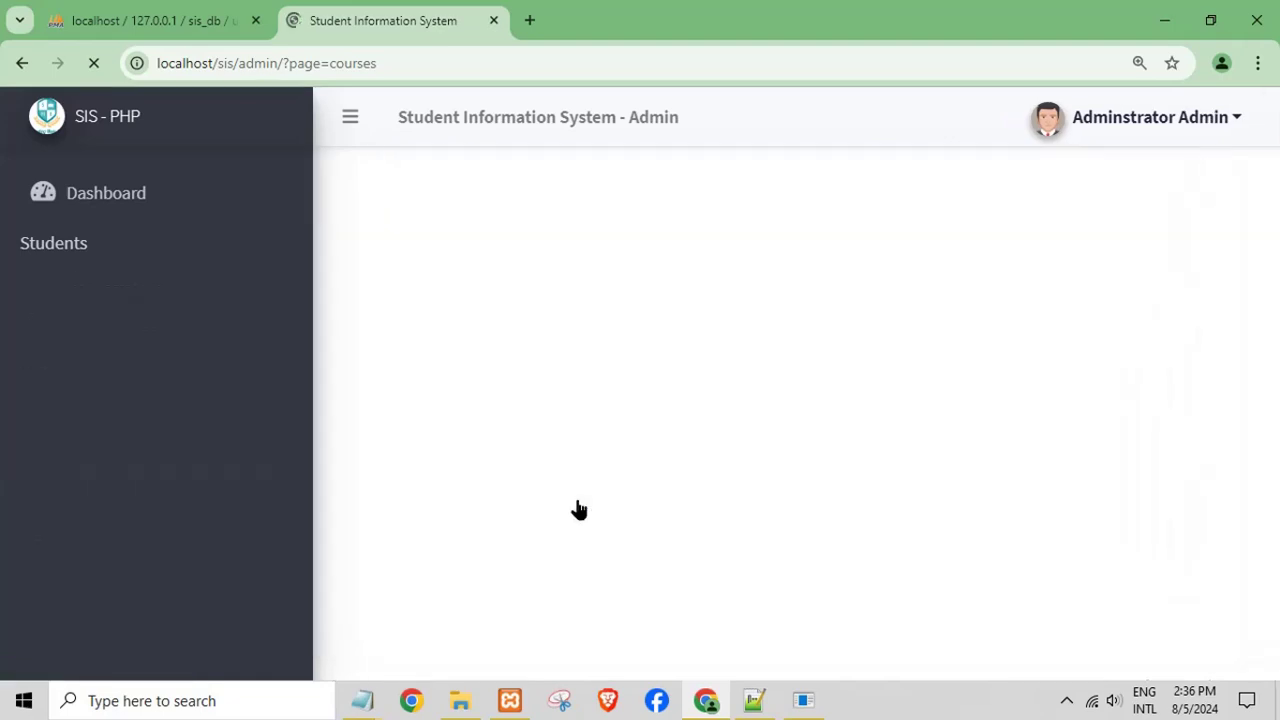
scroll(589, 516, down, 1)
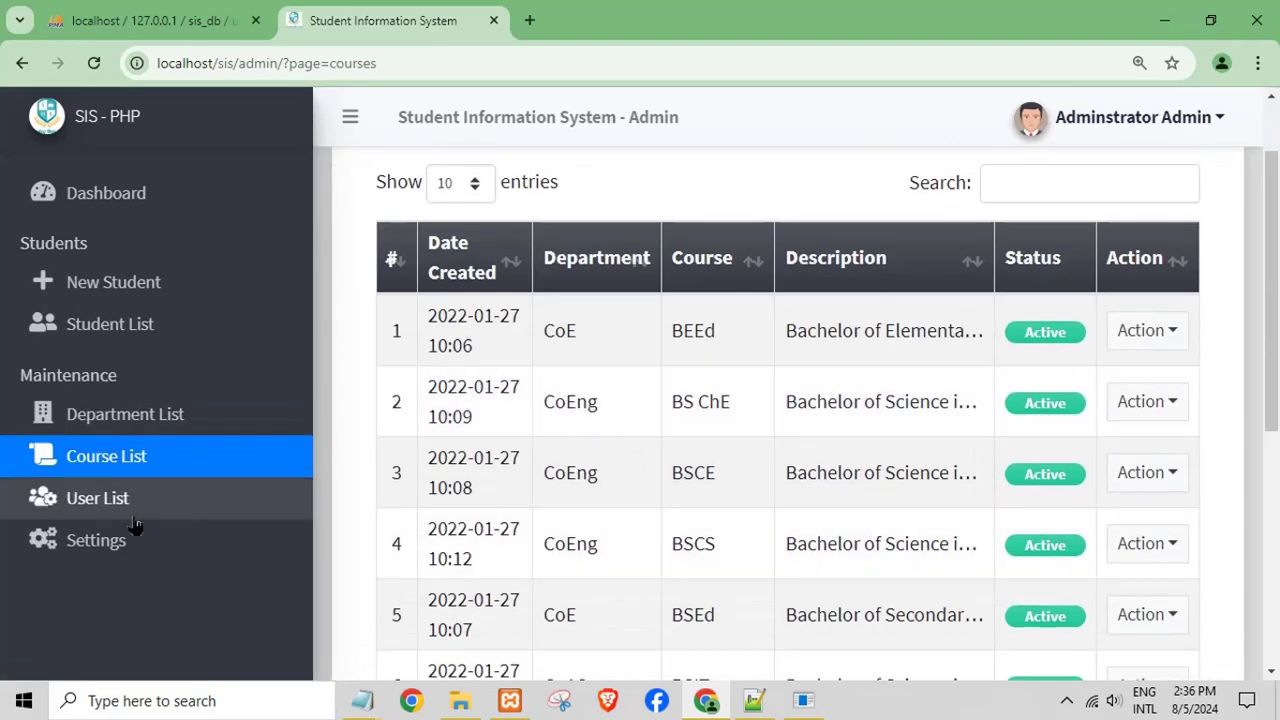
click(106, 506)
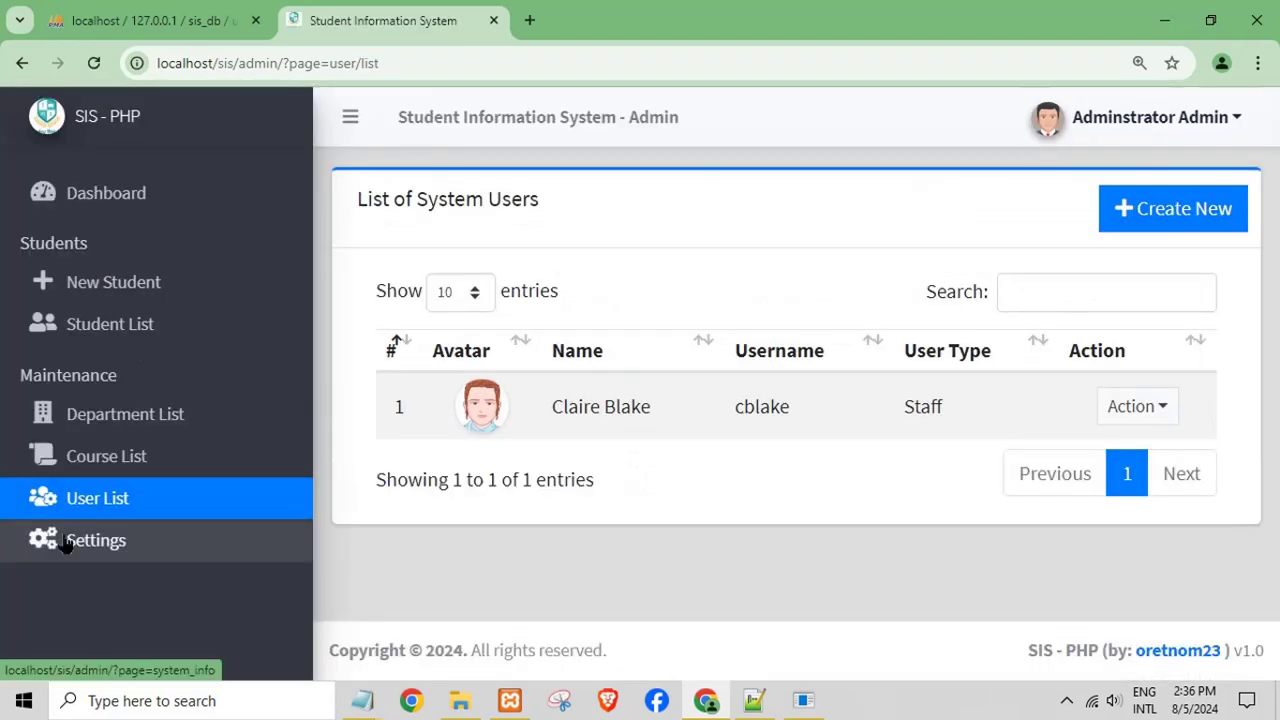
click(64, 540)
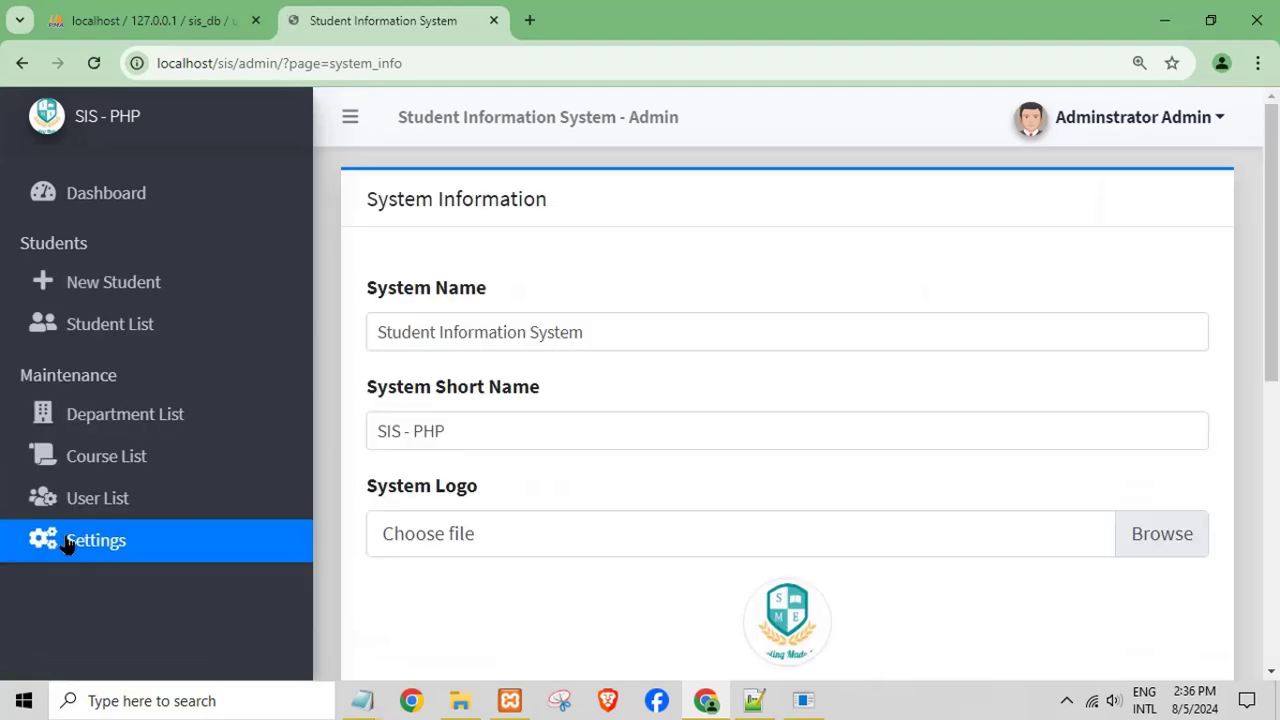
scroll(600, 525, down, 8)
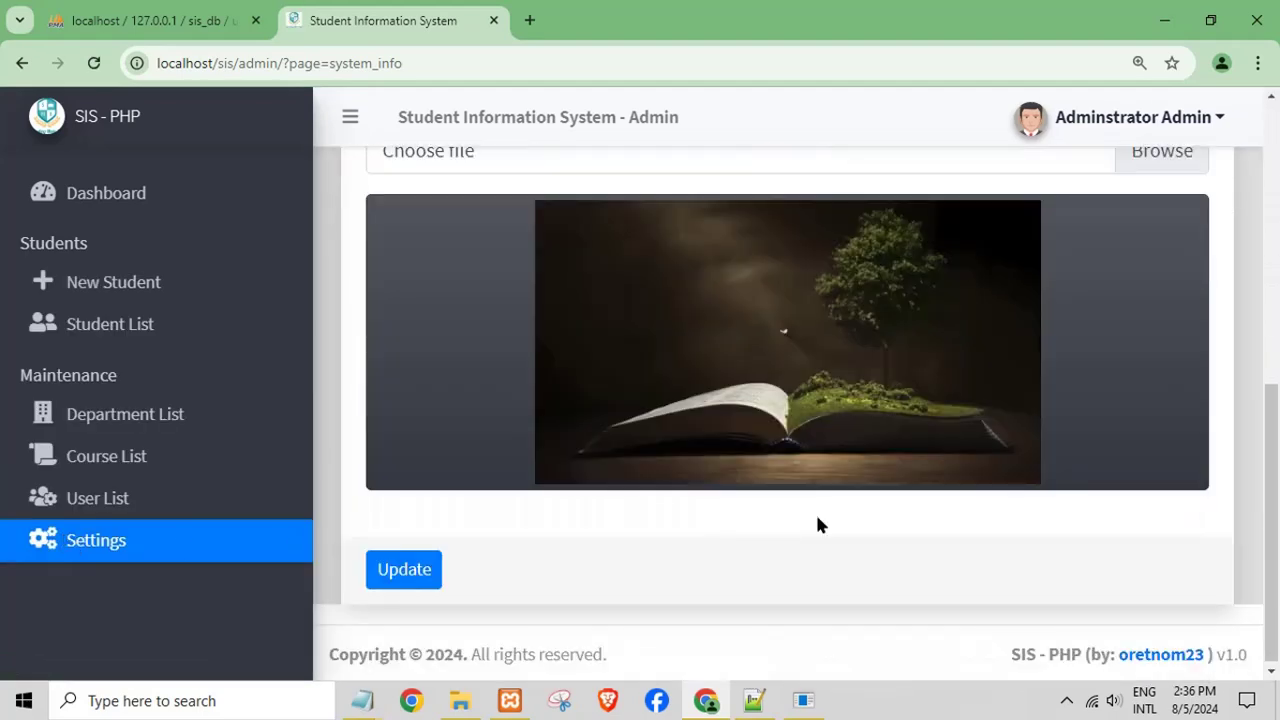
scroll(815, 520, up, 2)
scroll(817, 523, up, 2)
click(1124, 121)
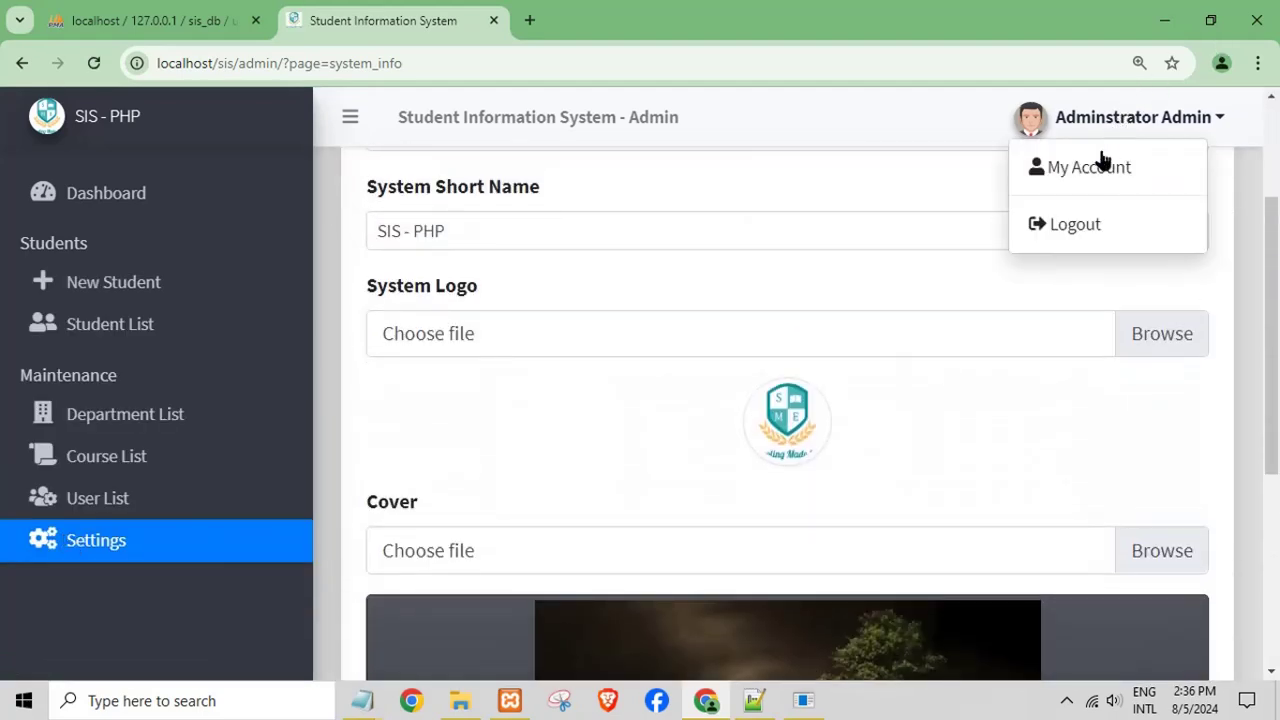
click(1073, 232)
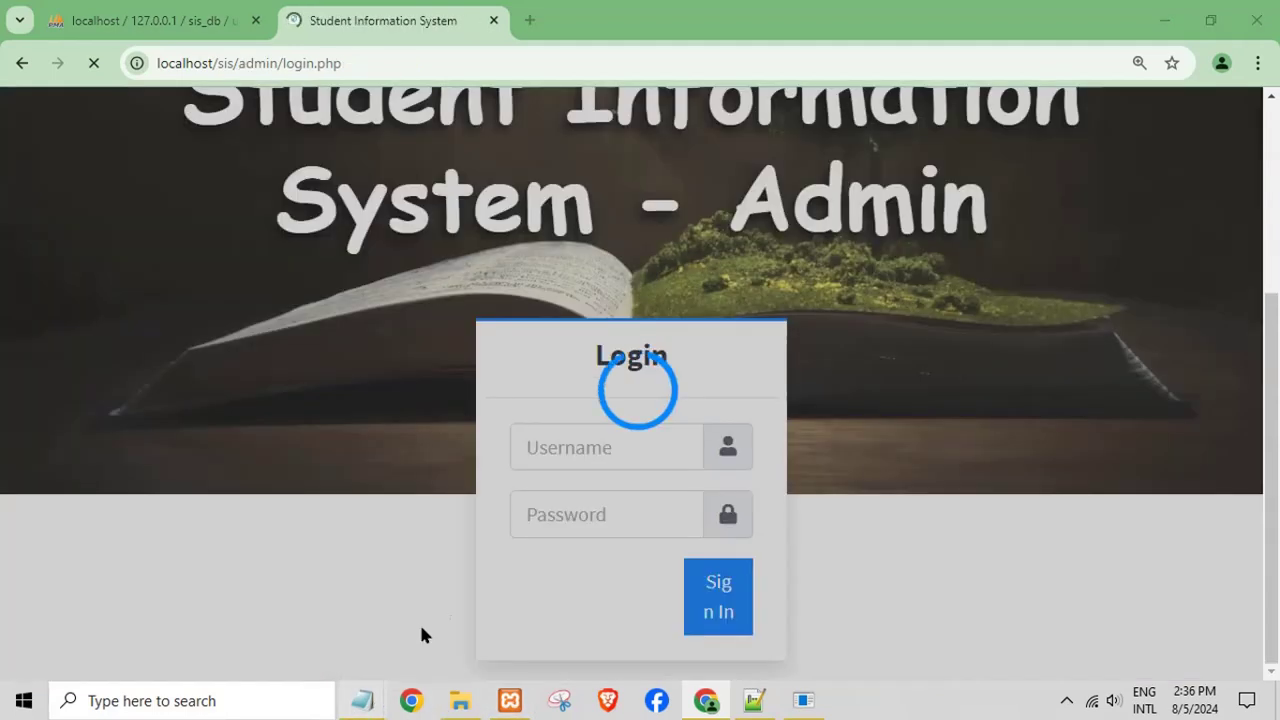
- Replace the login notes in Untitled - Notepad with the word 'thanks'
mouse_move(362, 700)
click(267, 610)
drag(400, 480, 132, 335)
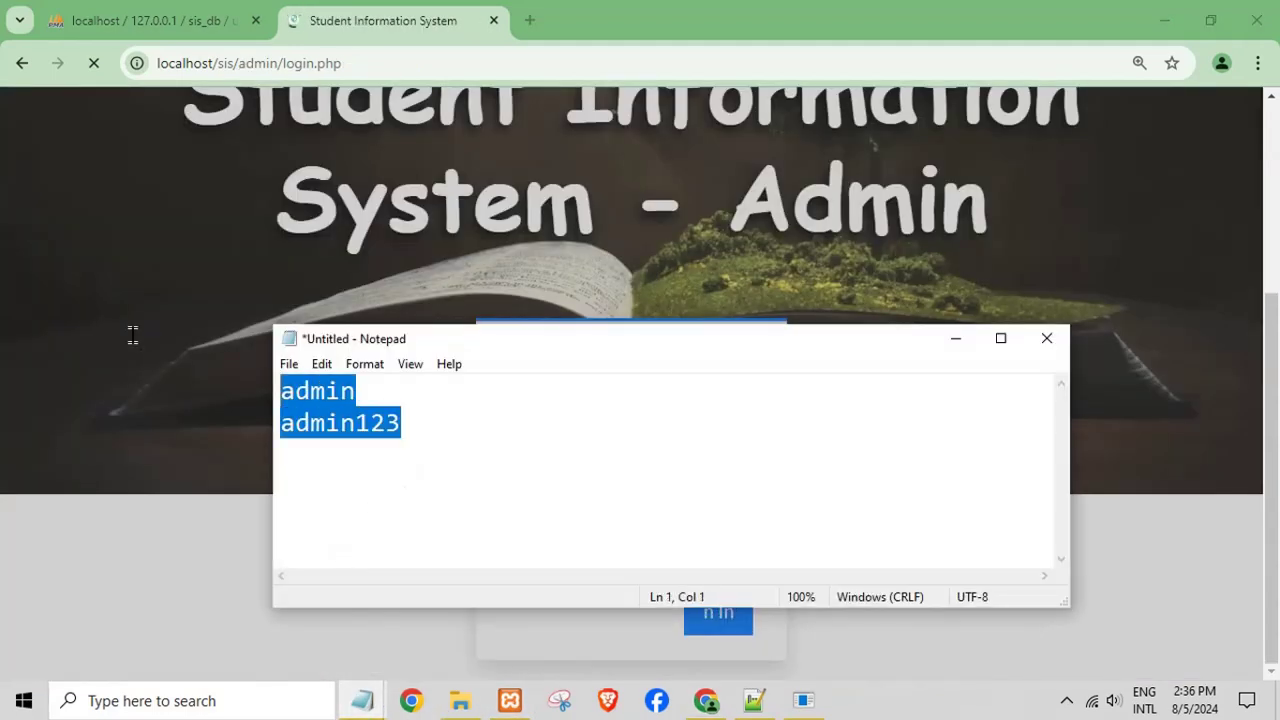
text(tn)
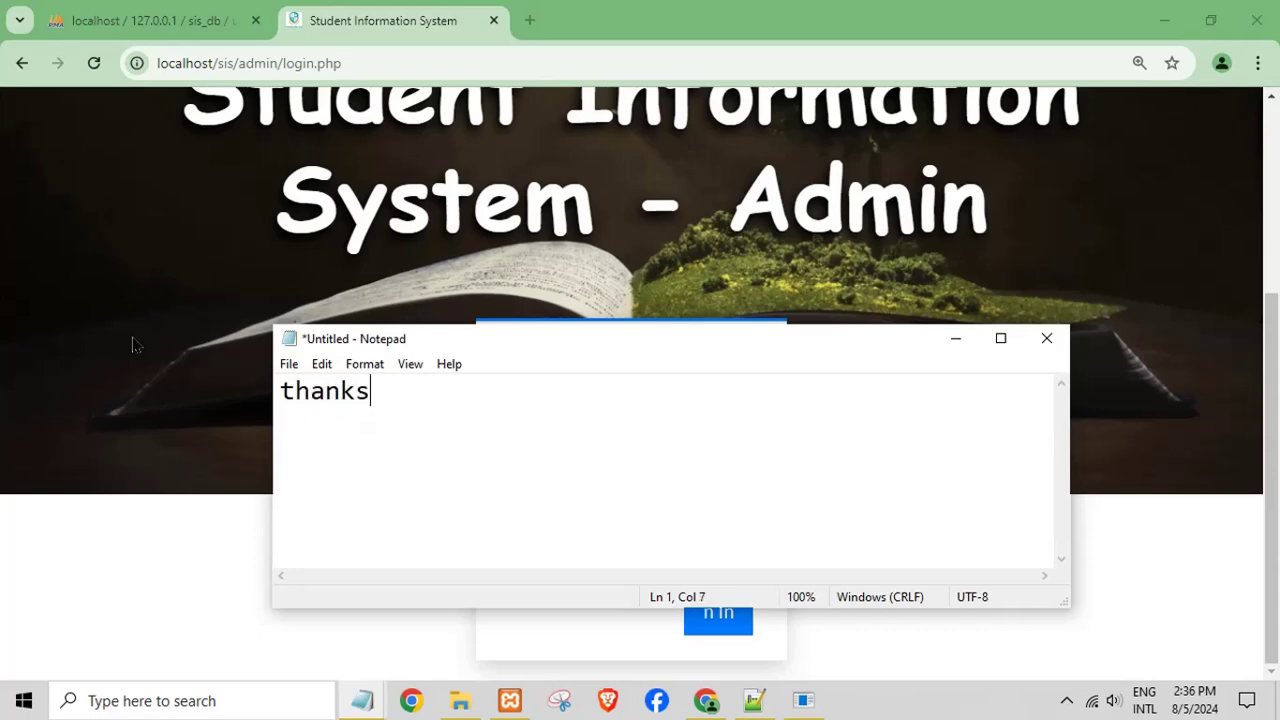
- Minimize Notepad, Chrome, readme, Explorer and Notepad++, and decline the Notepad++ update
click(955, 338)
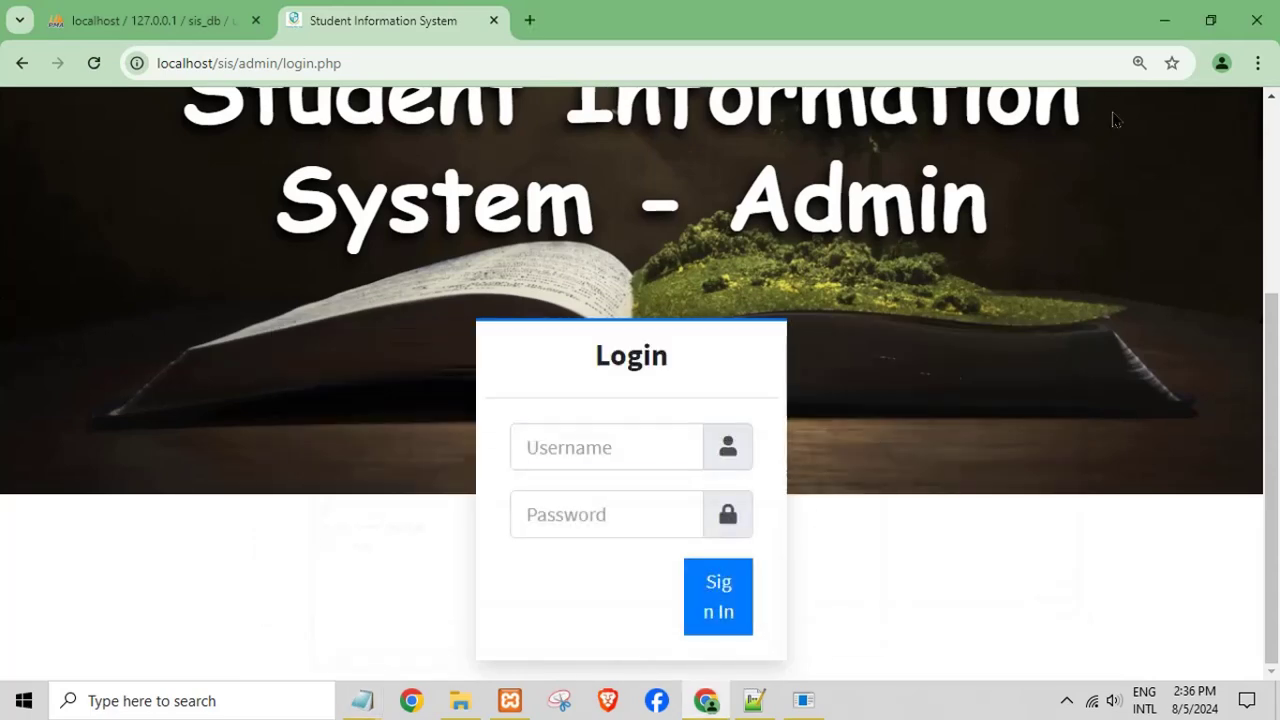
click(1162, 20)
click(1163, 12)
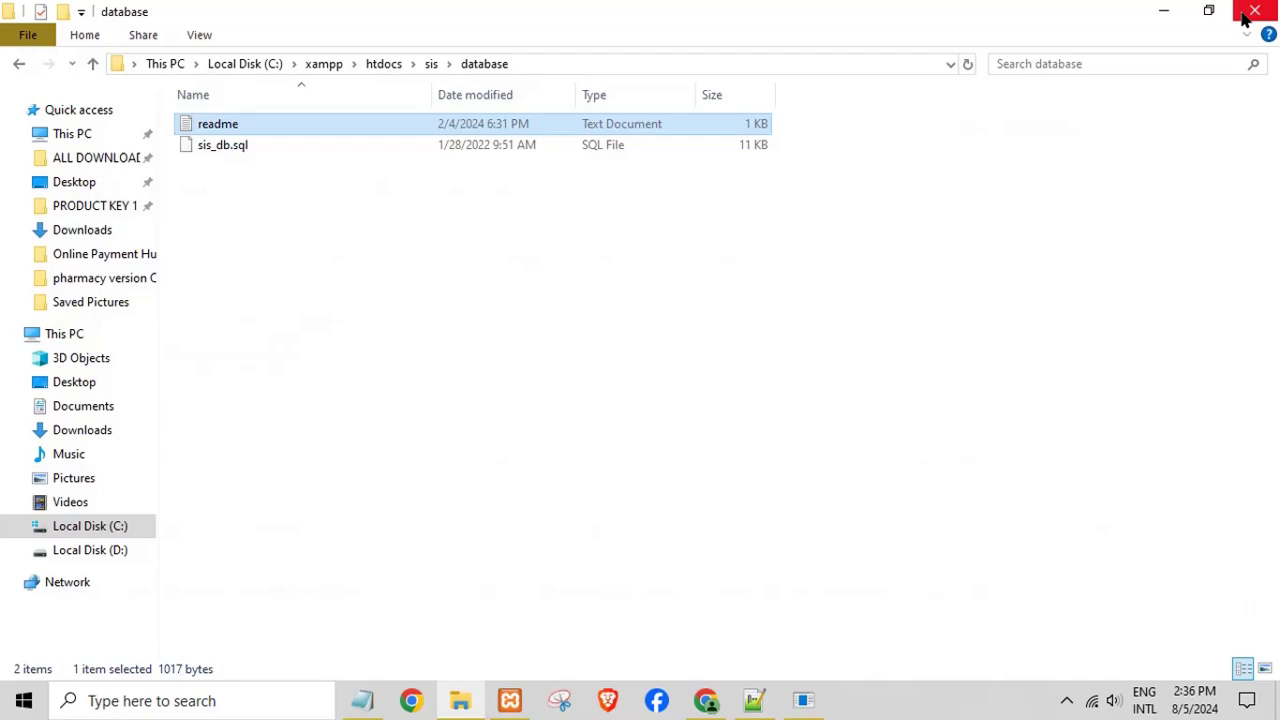
click(1165, 10)
click(1164, 12)
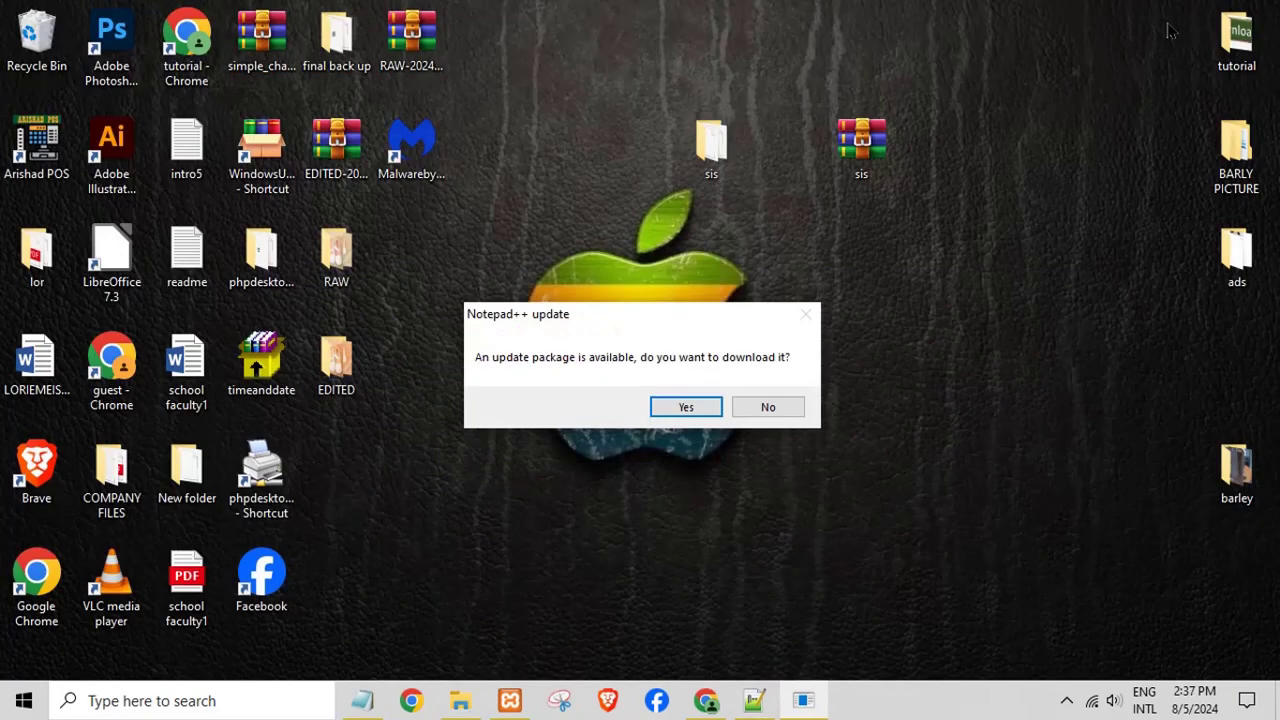
click(757, 408)
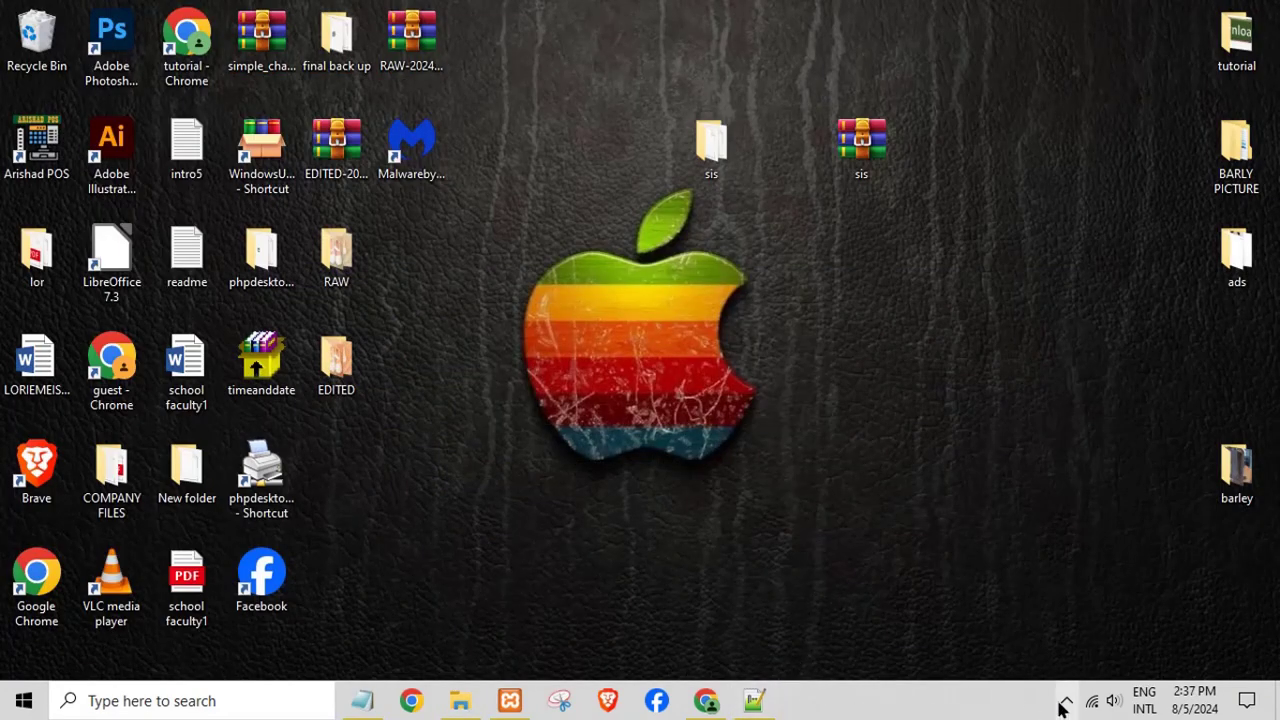